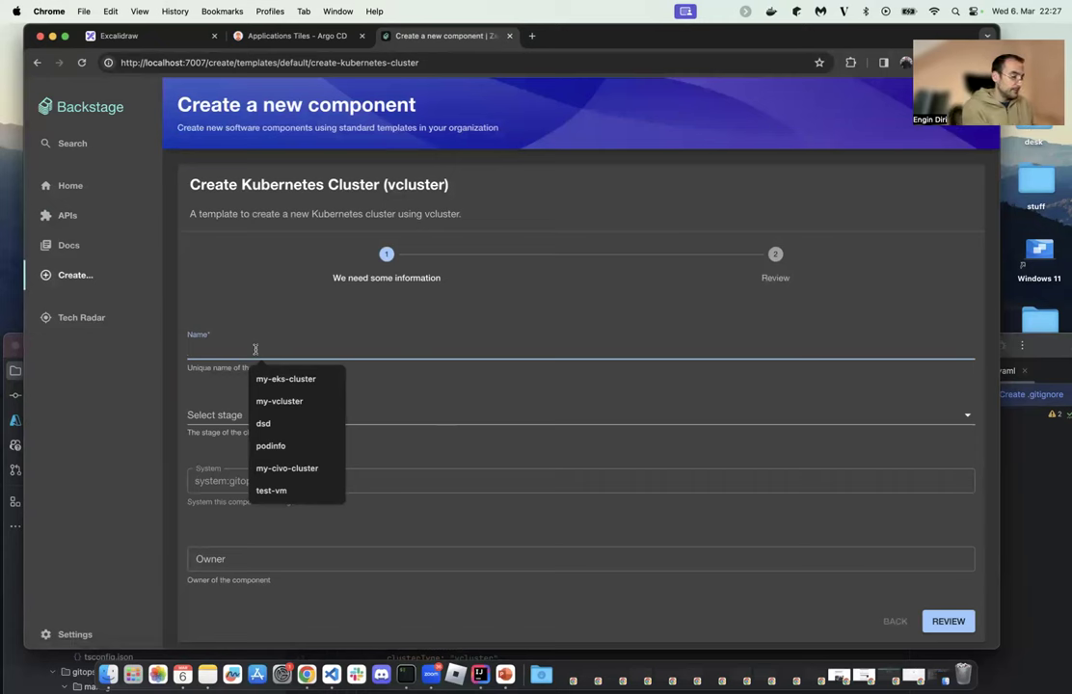
Fill in the cluster template with name my-vcluster-backend, stage Development and owner developmentb, and submit it for review.
{"action": "type", "text": "-v"}
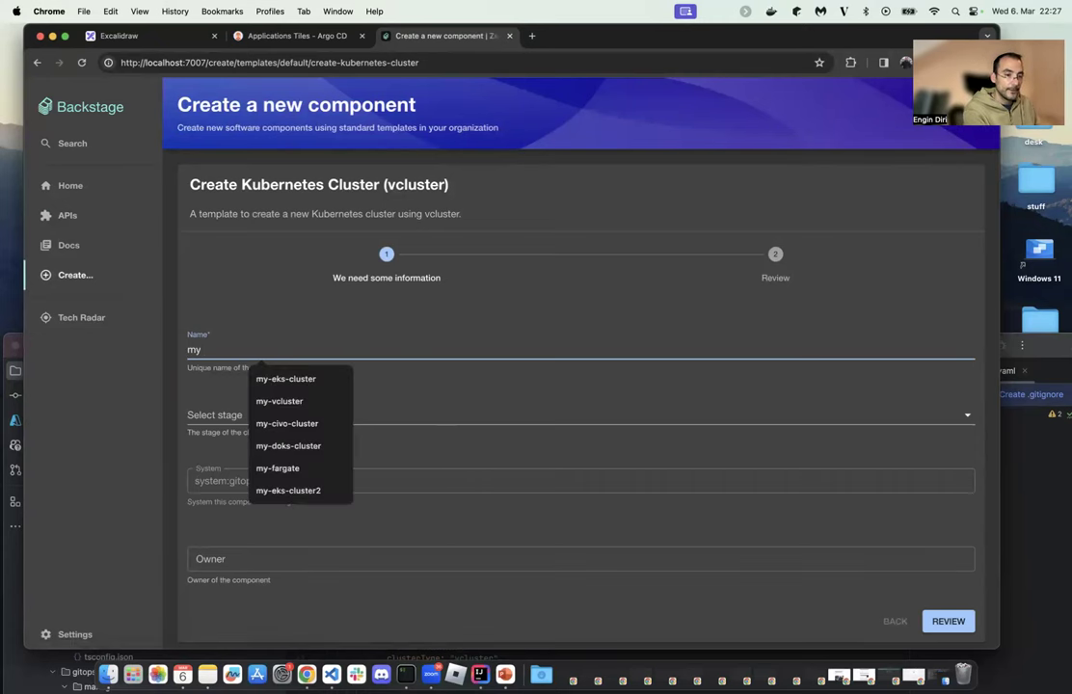
{"action": "type", "text": "cluster-backend"}
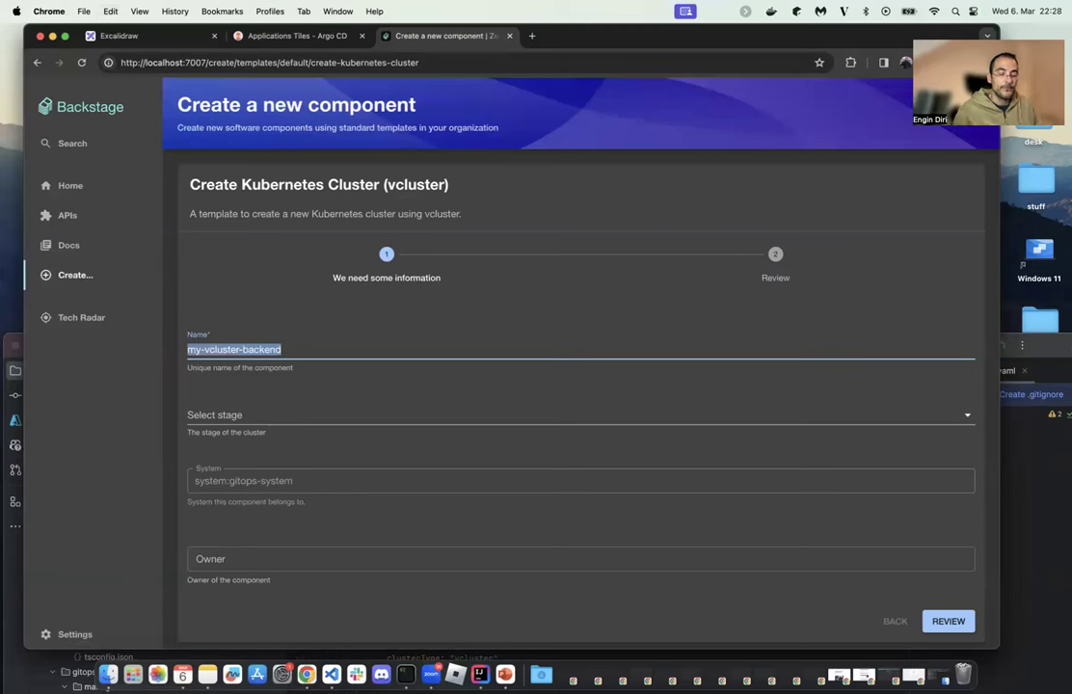
{"action": "left_click", "coordinate": [265, 412]}
{"action": "left_click", "coordinate": [258, 415]}
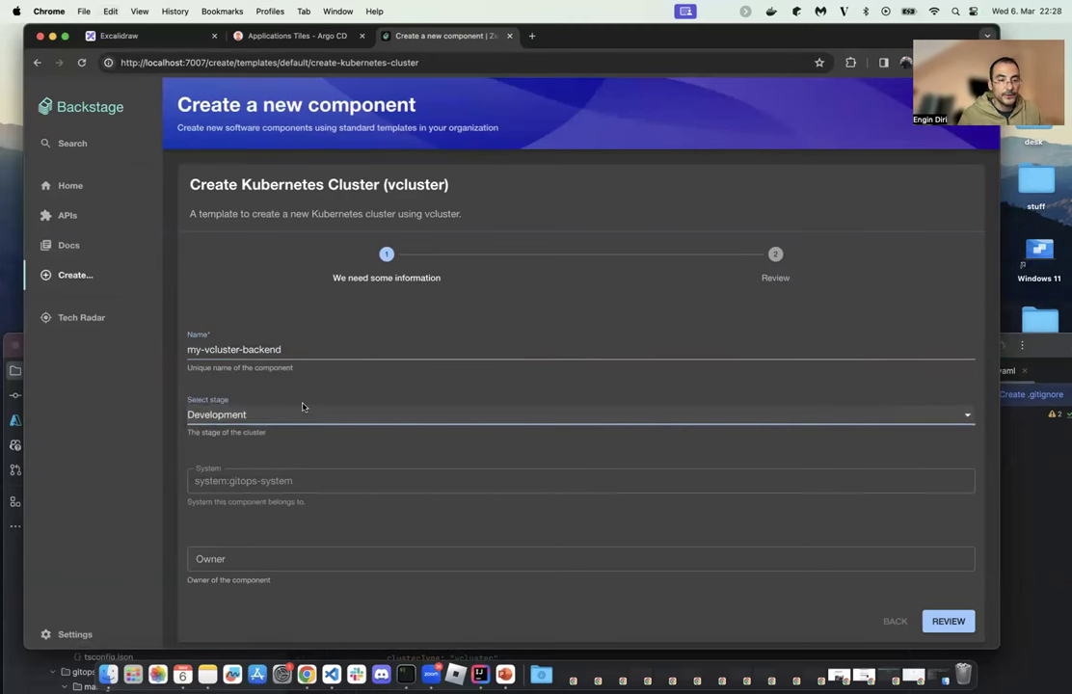
{"action": "scroll", "coordinate": [270, 421], "scroll_direction": "down", "scroll_amount": 1}
{"action": "left_click", "coordinate": [253, 555]}
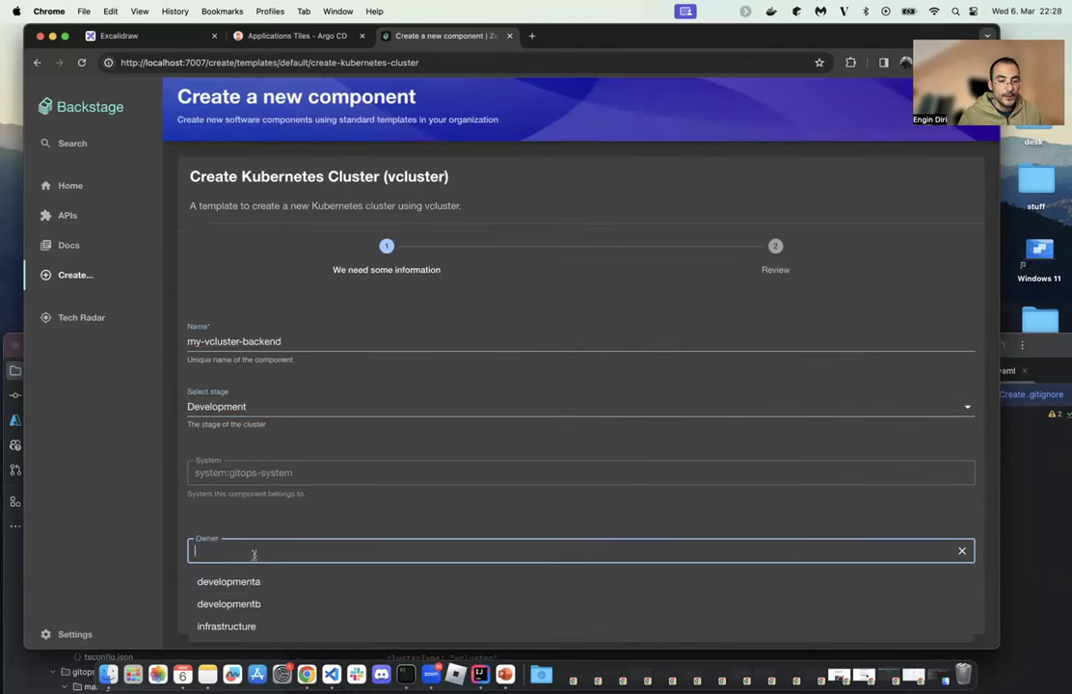
{"action": "left_click", "coordinate": [258, 605]}
{"action": "left_click", "coordinate": [945, 615]}
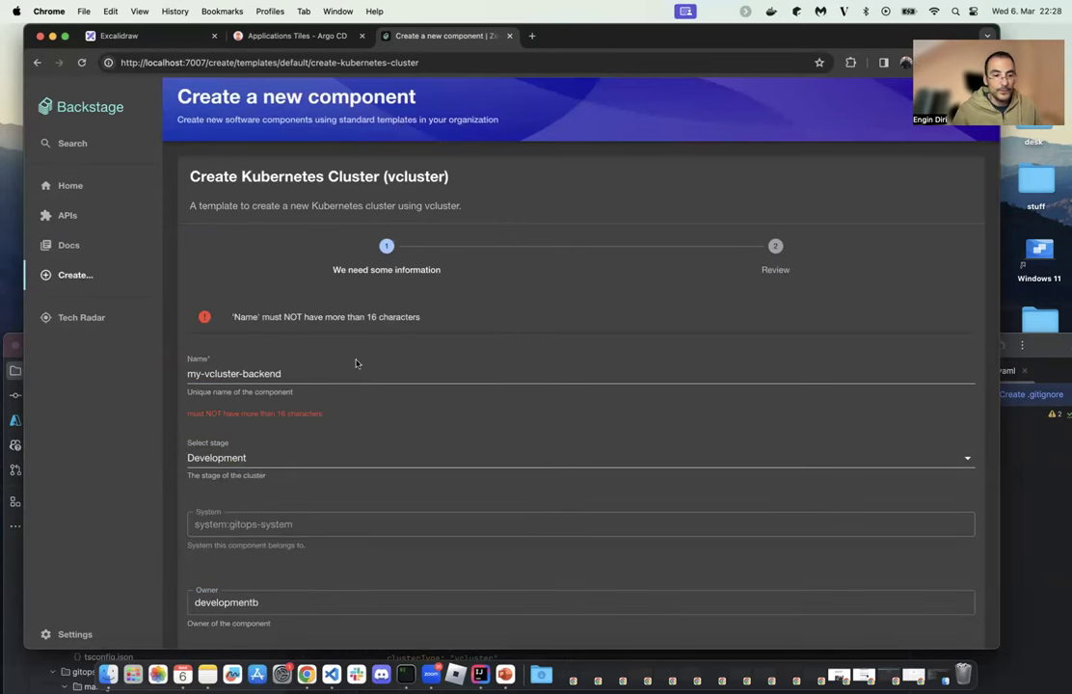
Shorten the component name to my-vcluster-be, submit the form for review again and create the cluster component.
{"action": "left_click", "coordinate": [303, 369]}
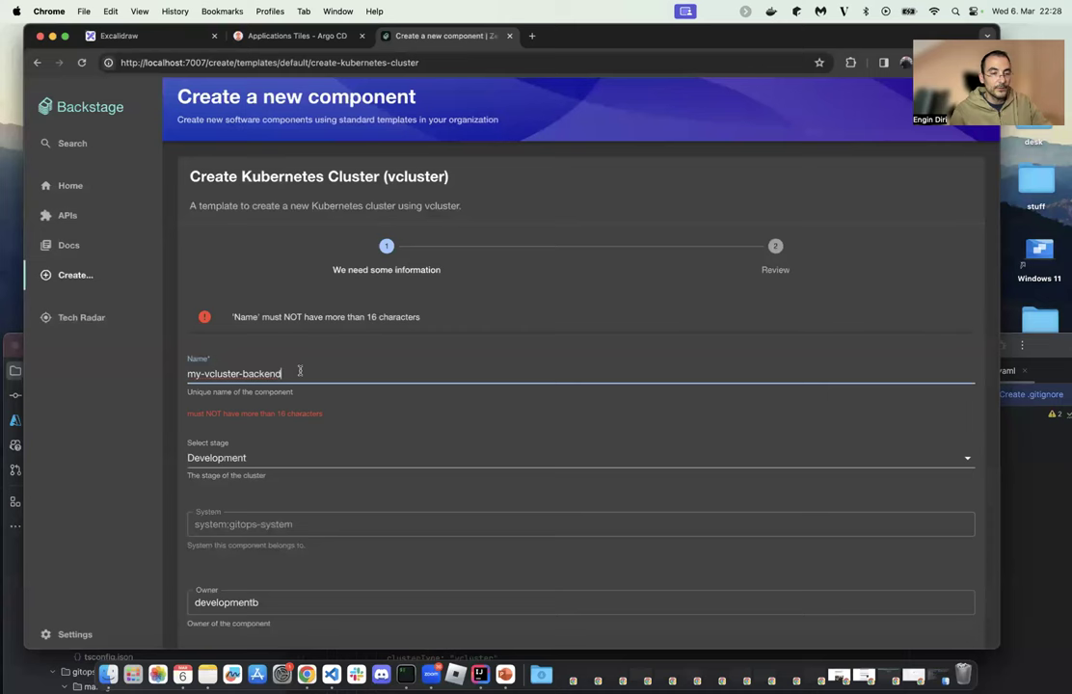
{"action": "key", "text": "BackSpace"}
{"action": "key", "text": "BackSpace"}
{"action": "key", "text": "BackSpace"}
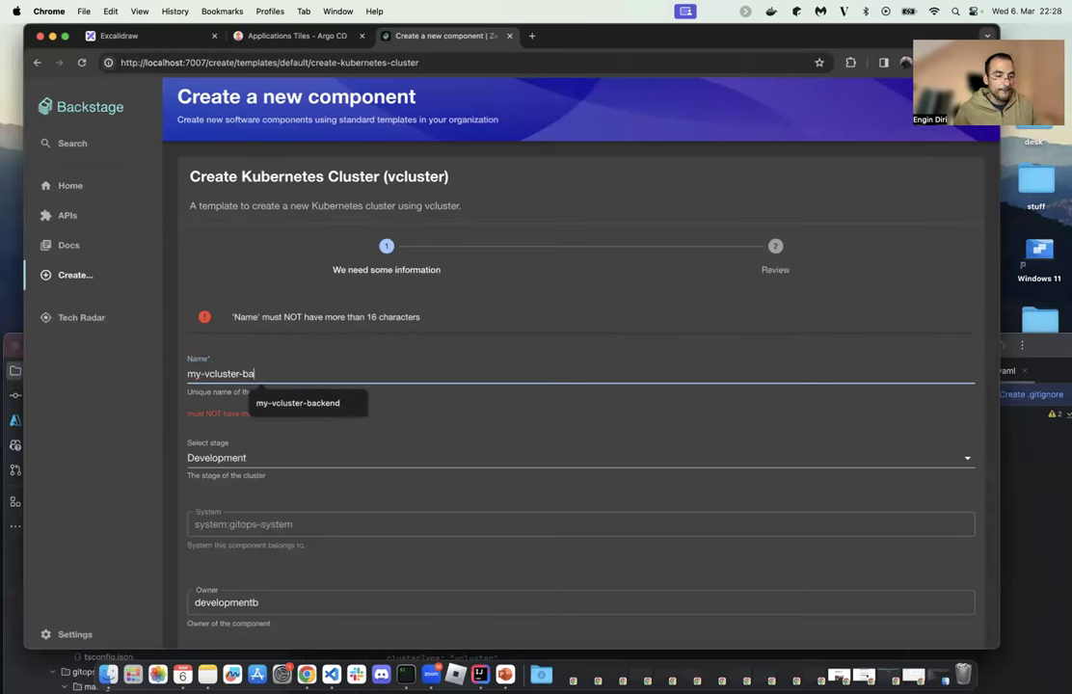
{"action": "type", "text": "e"}
{"action": "scroll", "coordinate": [371, 400], "scroll_direction": "down", "scroll_amount": 1}
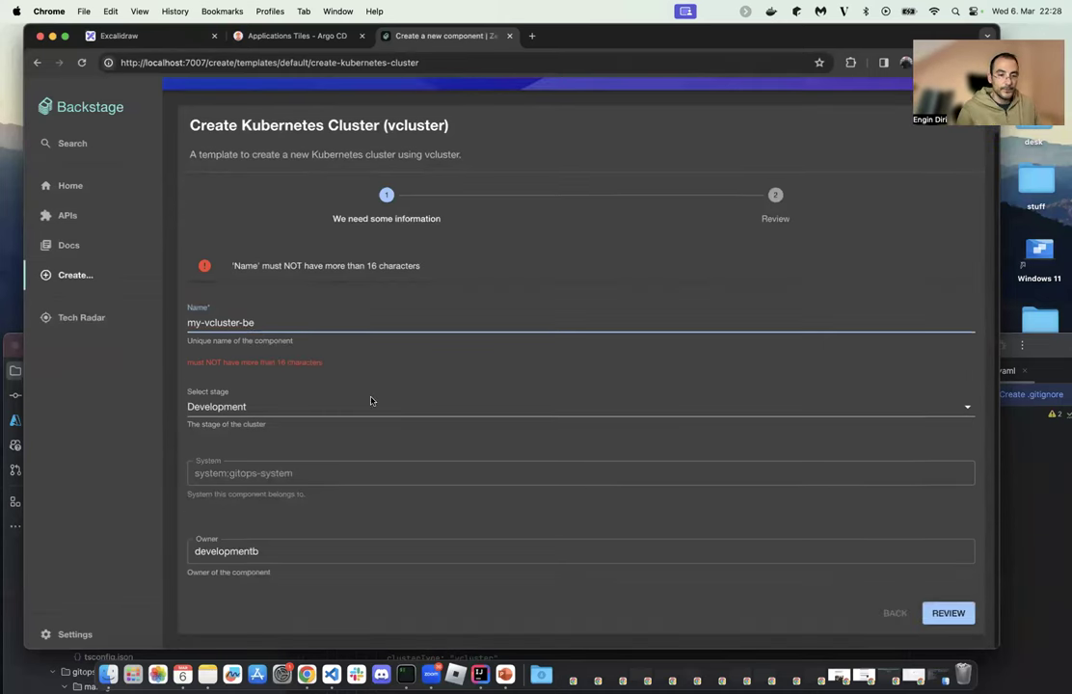
{"action": "left_click", "coordinate": [947, 614]}
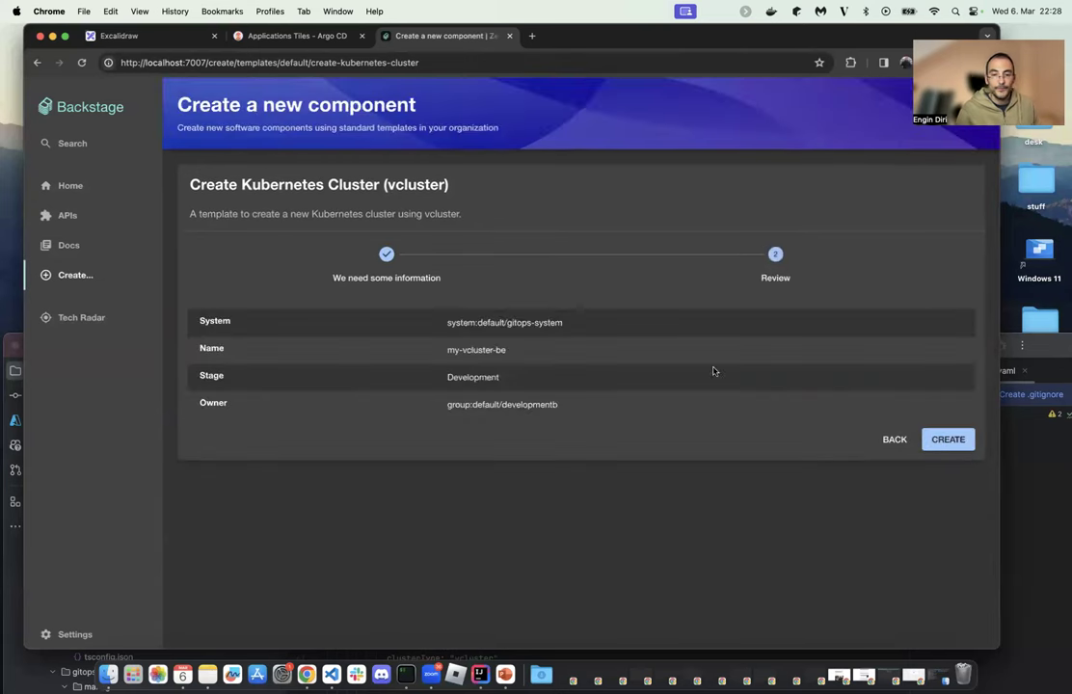
{"action": "left_click", "coordinate": [964, 445]}
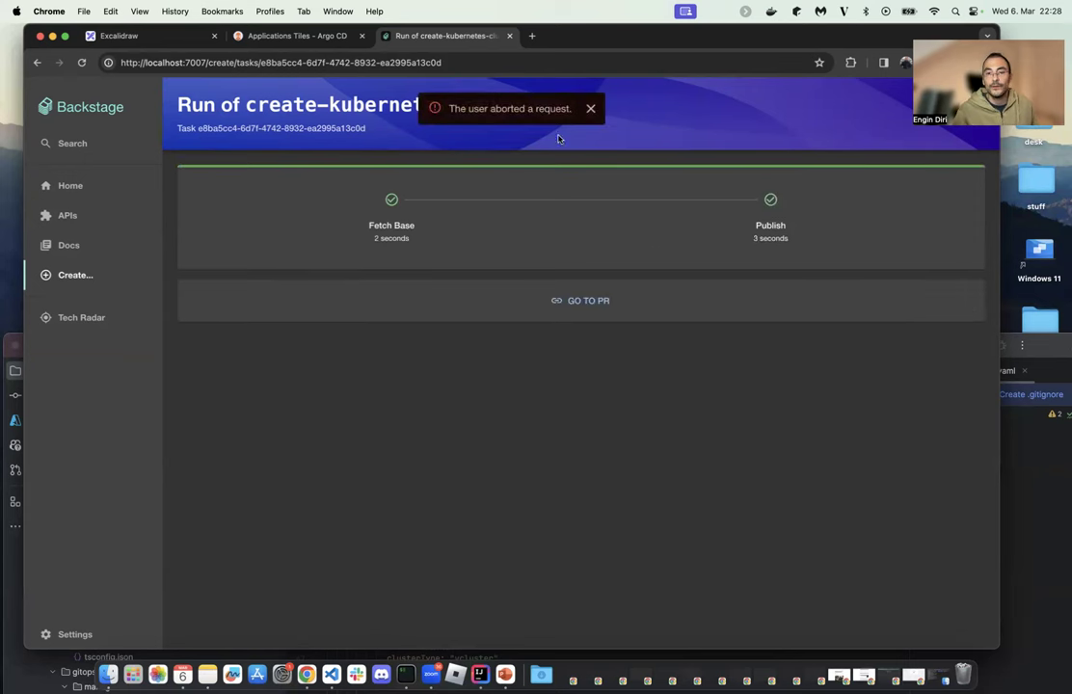
Dismiss the error notice, open the pull request generated by the template run and show its changed files.
{"action": "left_click", "coordinate": [591, 108]}
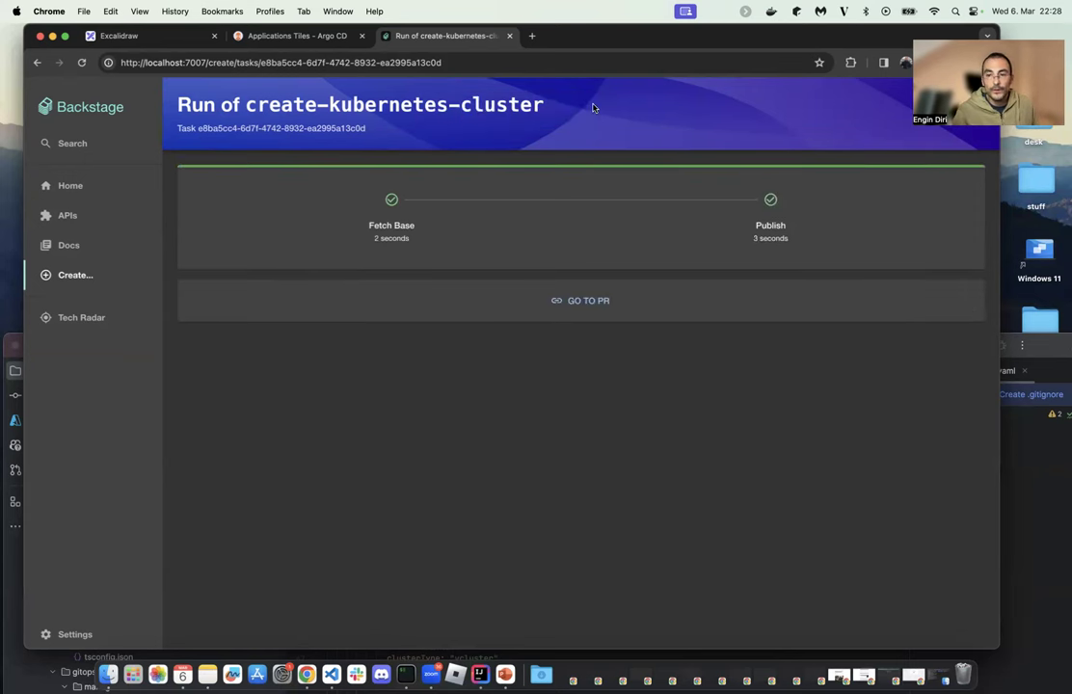
{"action": "left_click", "coordinate": [582, 301]}
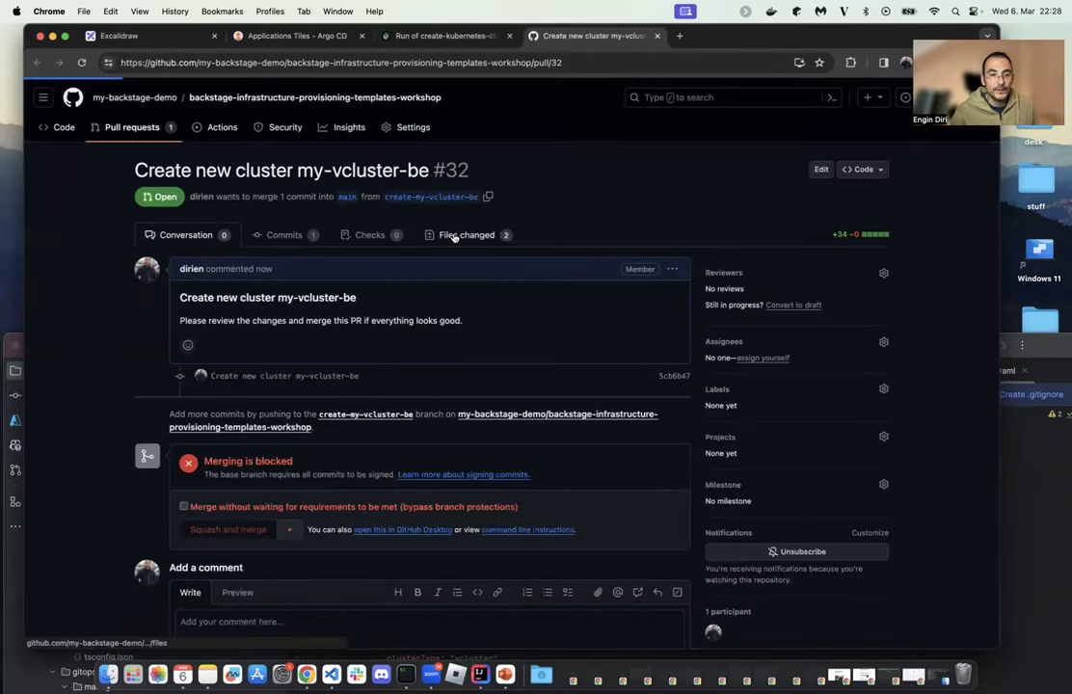
{"action": "left_click", "coordinate": [450, 237]}
{"action": "scroll", "coordinate": [405, 395], "scroll_direction": "down", "scroll_amount": 1}
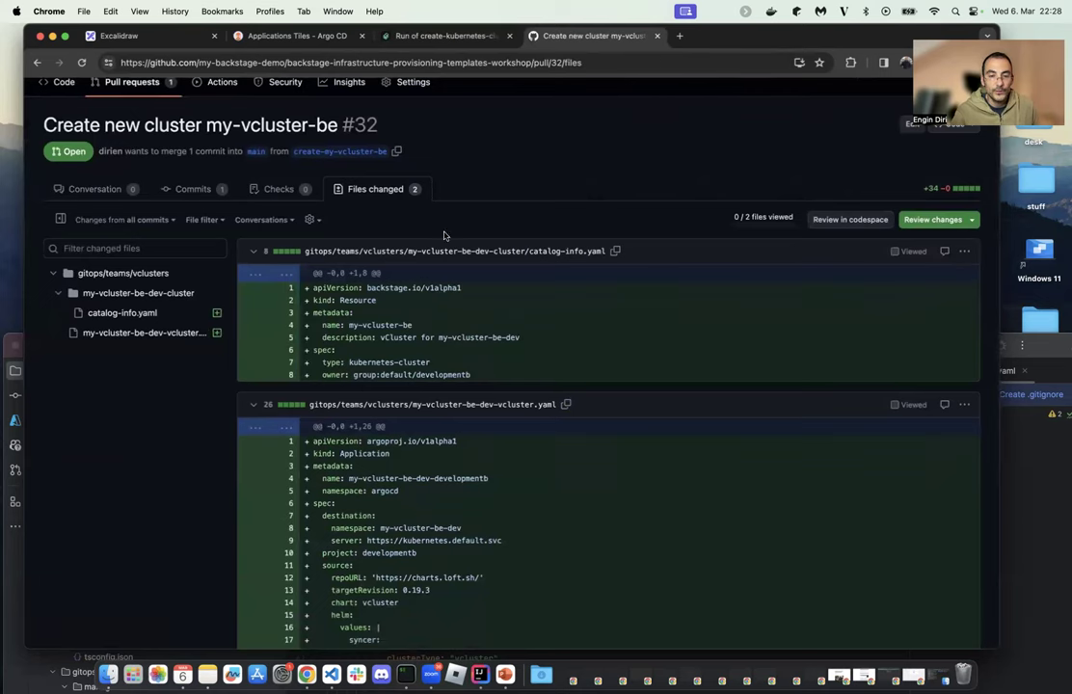
{"action": "scroll", "coordinate": [444, 241], "scroll_direction": "down", "scroll_amount": 3}
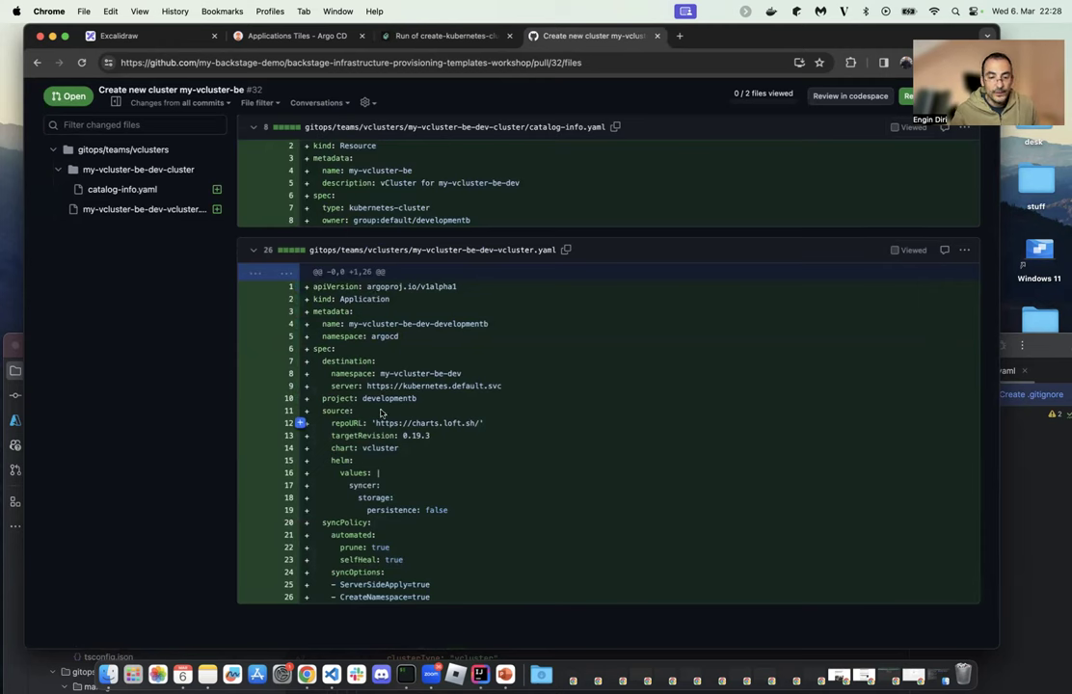
Examine the chart source, Helm values and sync policy in my-vcluster-be-dev-vcluster.yaml.
{"action": "left_click_drag", "start_coordinate": [418, 455], "coordinate": [332, 429]}
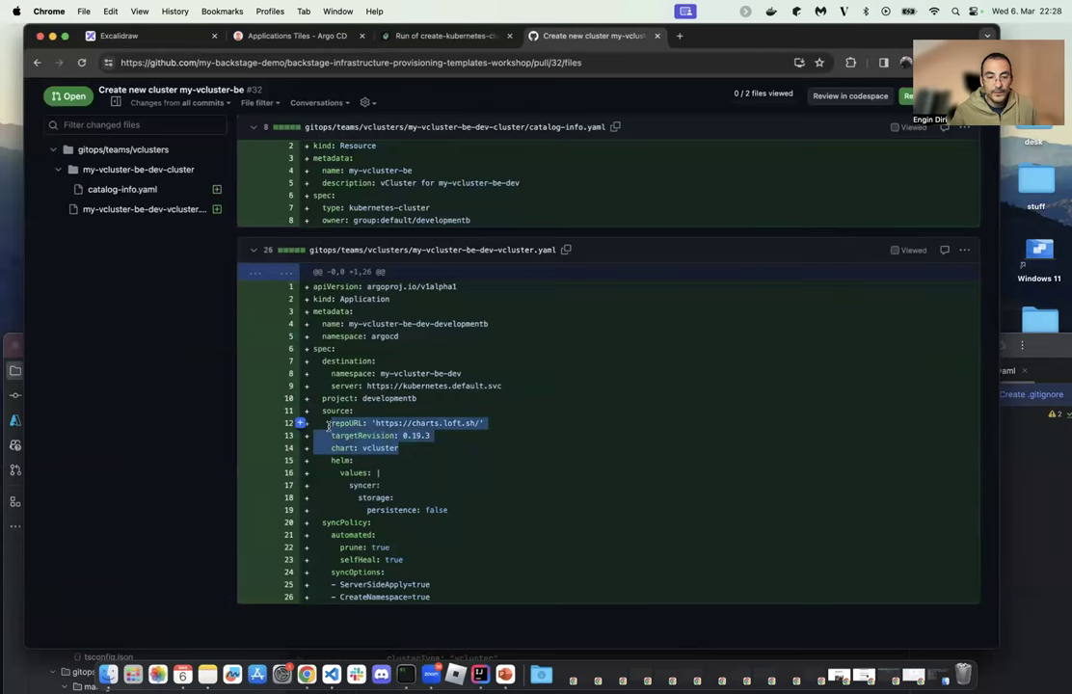
{"action": "left_click", "coordinate": [328, 460]}
{"action": "left_click_drag", "start_coordinate": [448, 509], "coordinate": [323, 467]}
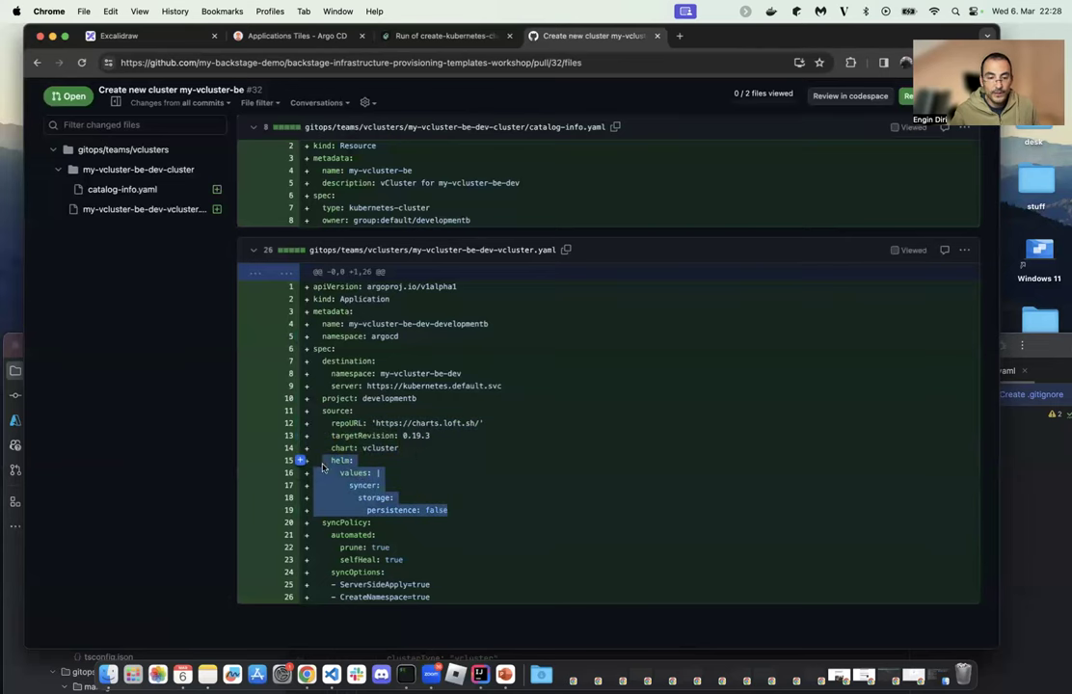
{"action": "scroll", "coordinate": [482, 540], "scroll_direction": "down", "scroll_amount": 1}
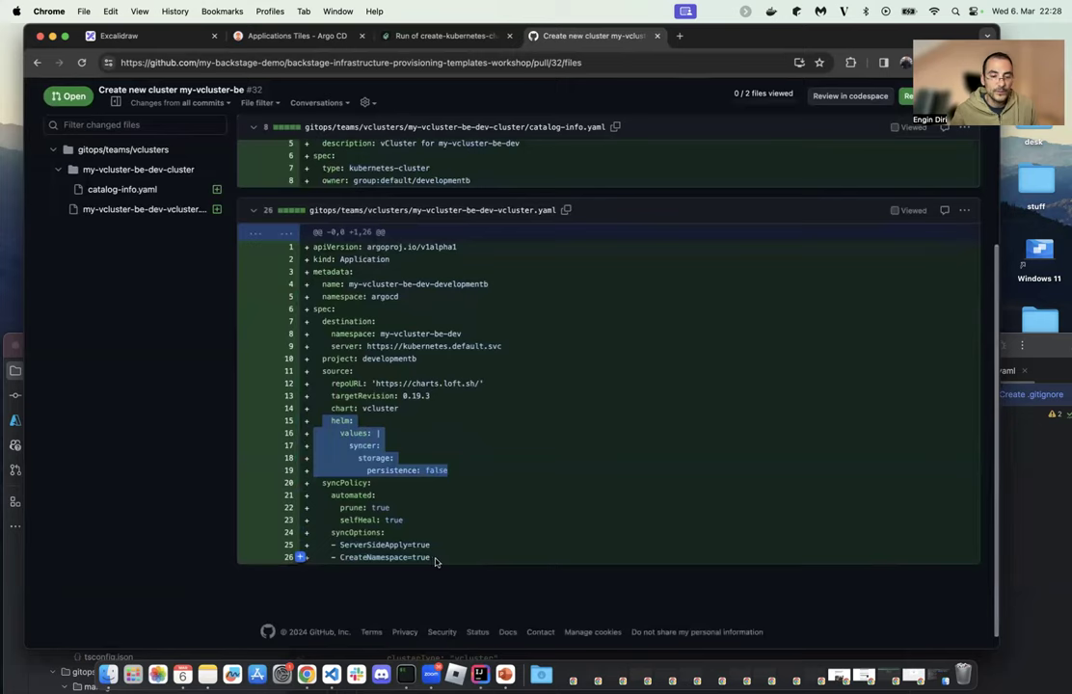
Return to the pull request's conversation and squash and merge it, bypassing the branch protections.
{"action": "scroll", "coordinate": [435, 562], "scroll_direction": "up", "scroll_amount": 6}
{"action": "left_click", "coordinate": [101, 231]}
{"action": "scroll", "coordinate": [667, 468], "scroll_direction": "down", "scroll_amount": 1}
{"action": "left_click", "coordinate": [183, 493]}
{"action": "left_click", "coordinate": [228, 516]}
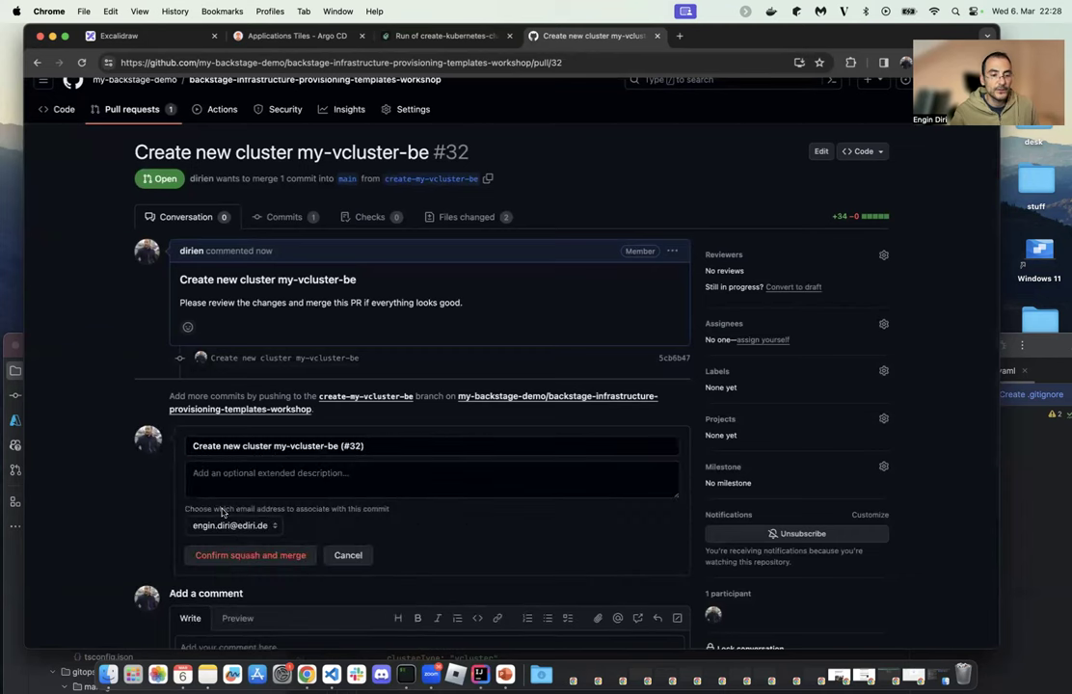
{"action": "left_click", "coordinate": [253, 554]}
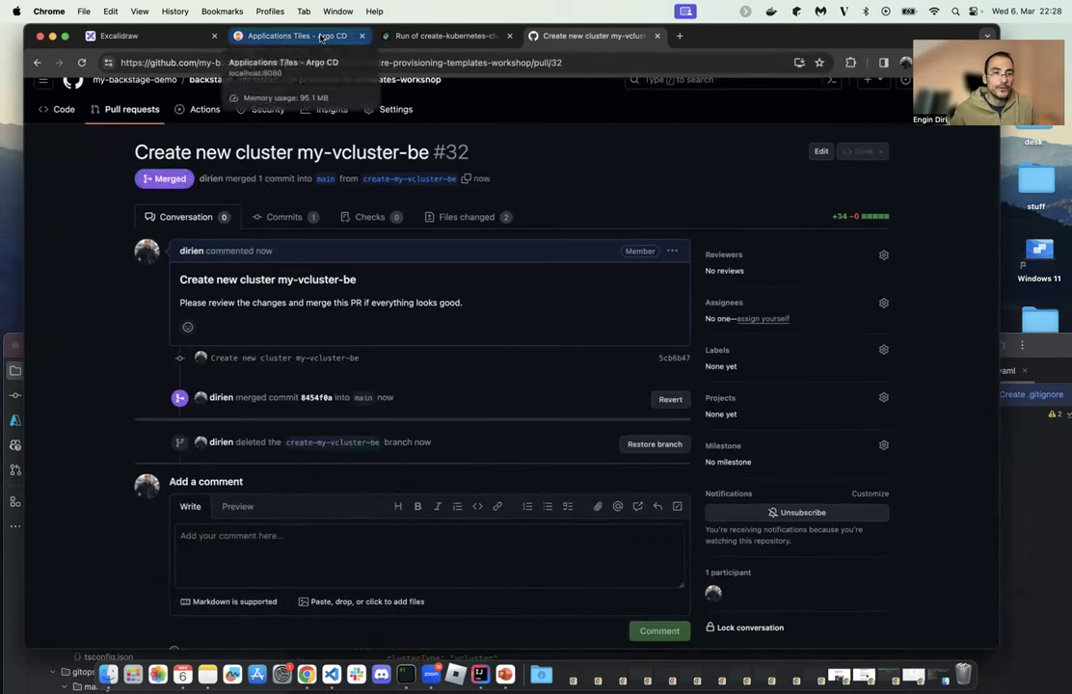
Switch to Argo CD and refresh the app-of-vclusters application.
{"action": "left_click", "coordinate": [321, 36]}
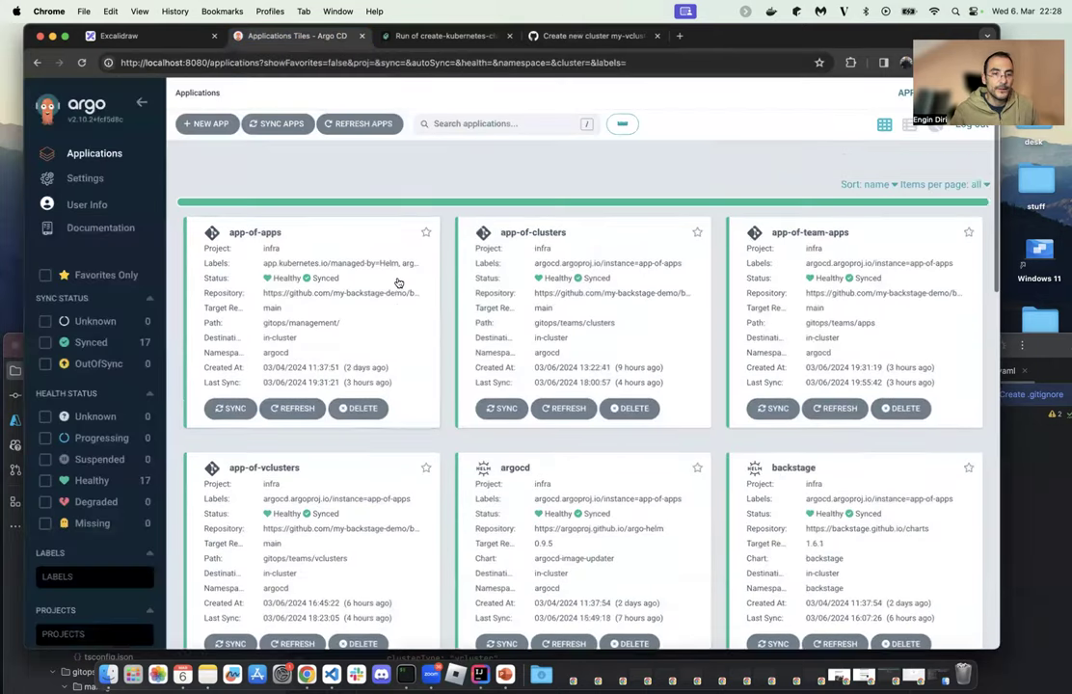
{"action": "scroll", "coordinate": [394, 467], "scroll_direction": "down", "scroll_amount": 3}
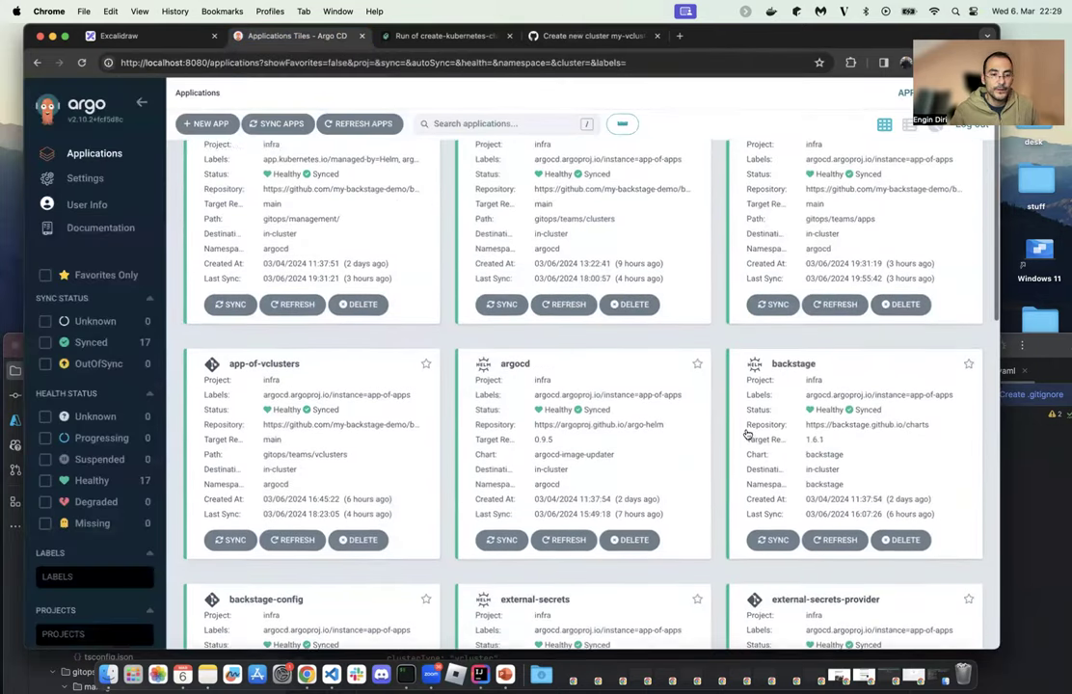
{"action": "left_click", "coordinate": [299, 487]}
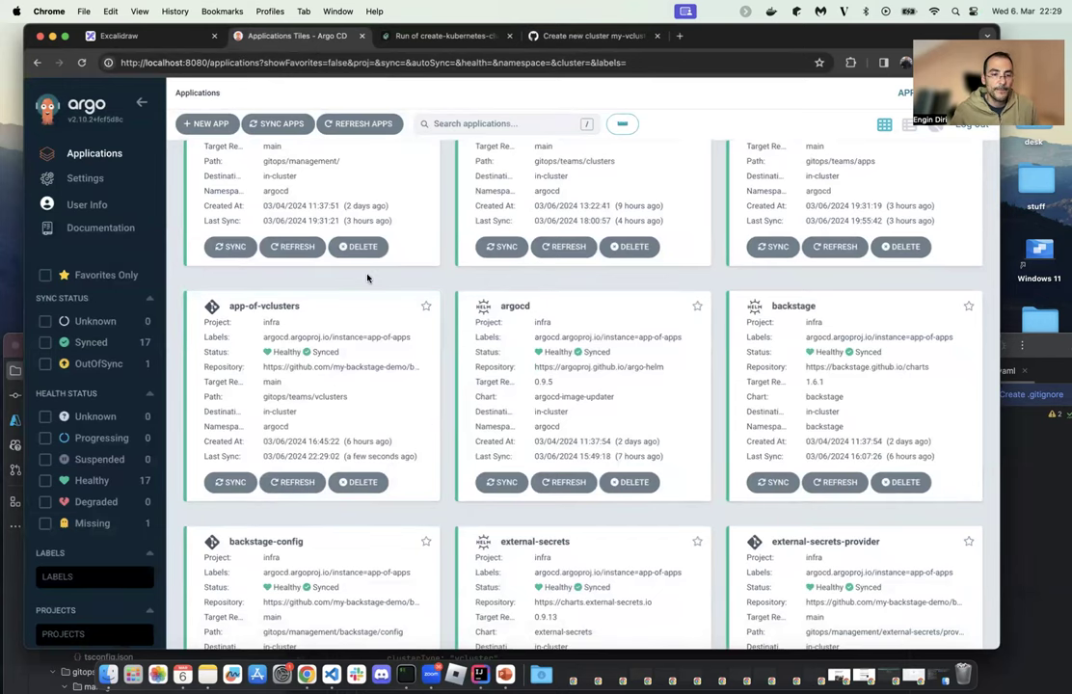
Find the my-vcluster-be-dev-developmentb application and open its resource tree.
{"action": "scroll", "coordinate": [441, 424], "scroll_direction": "down", "scroll_amount": 10}
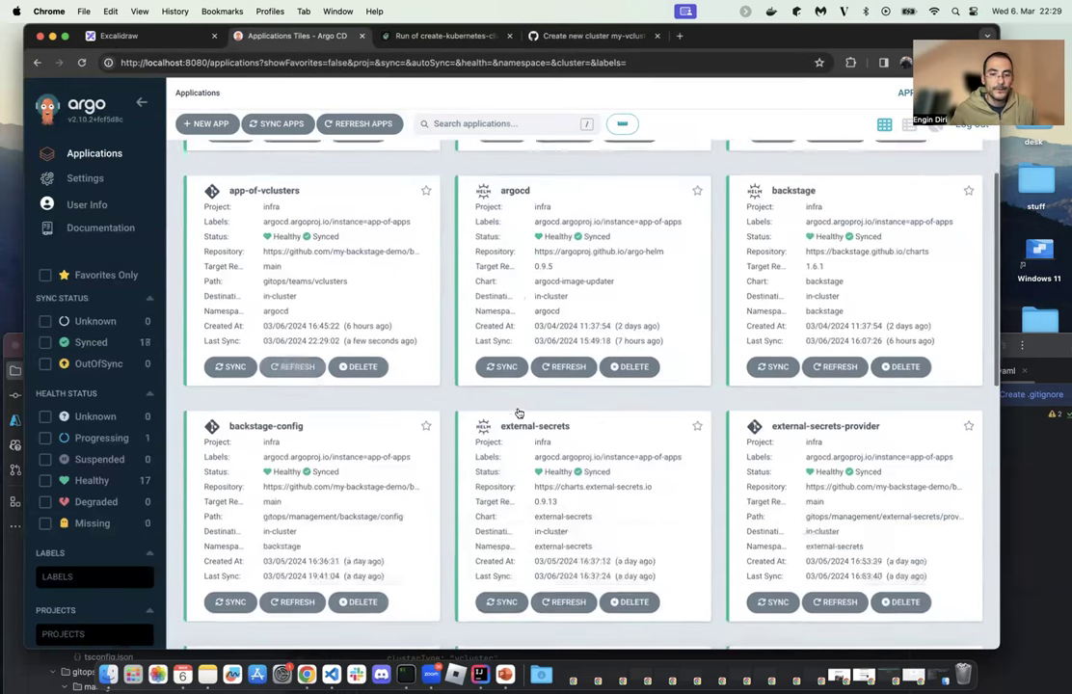
{"action": "scroll", "coordinate": [569, 279], "scroll_direction": "up", "scroll_amount": 1}
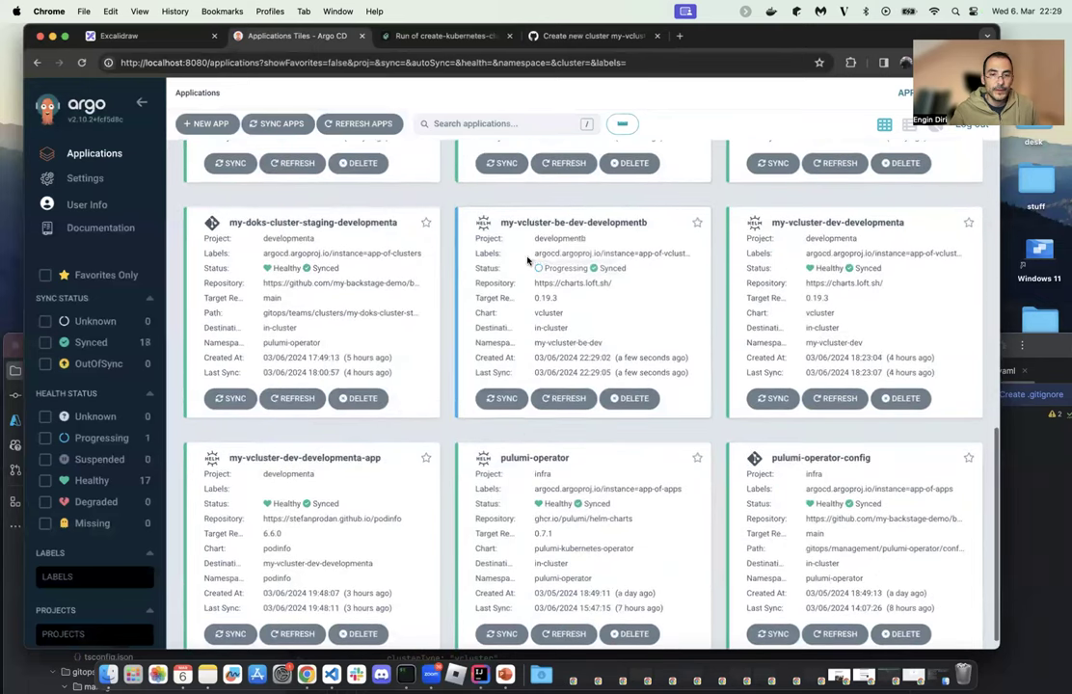
{"action": "left_click", "coordinate": [617, 241]}
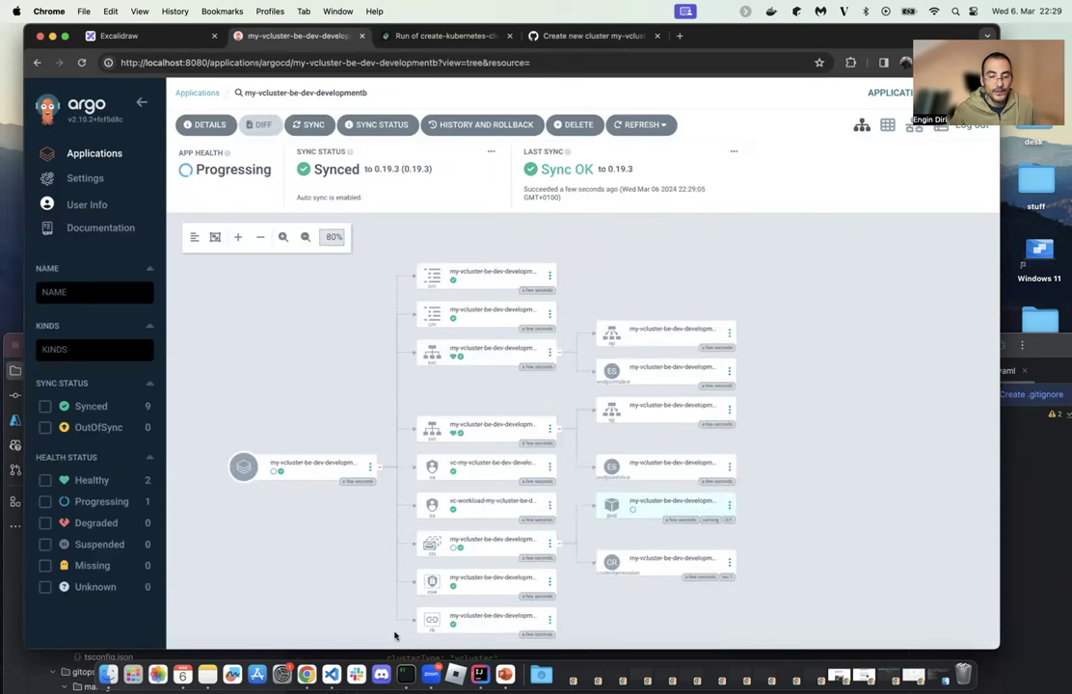
Switch to k9s in iTerm2 and look through the pod list for the pods in the my-vcluster-be-dev namespace.
{"action": "left_click", "coordinate": [406, 674]}
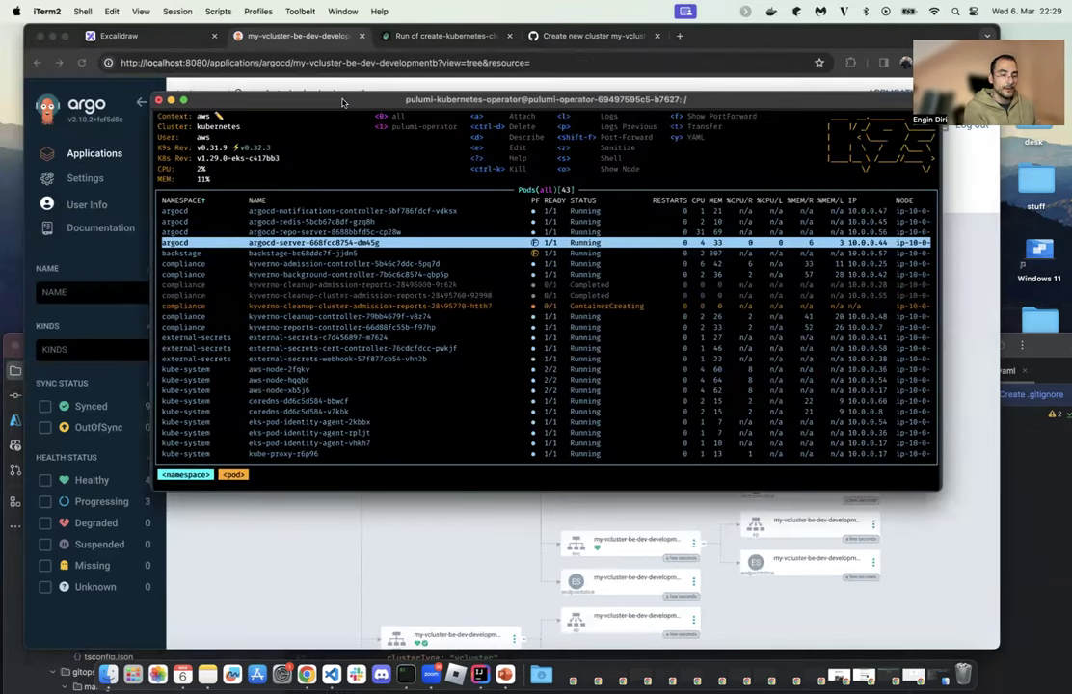
{"action": "left_click", "coordinate": [366, 306]}
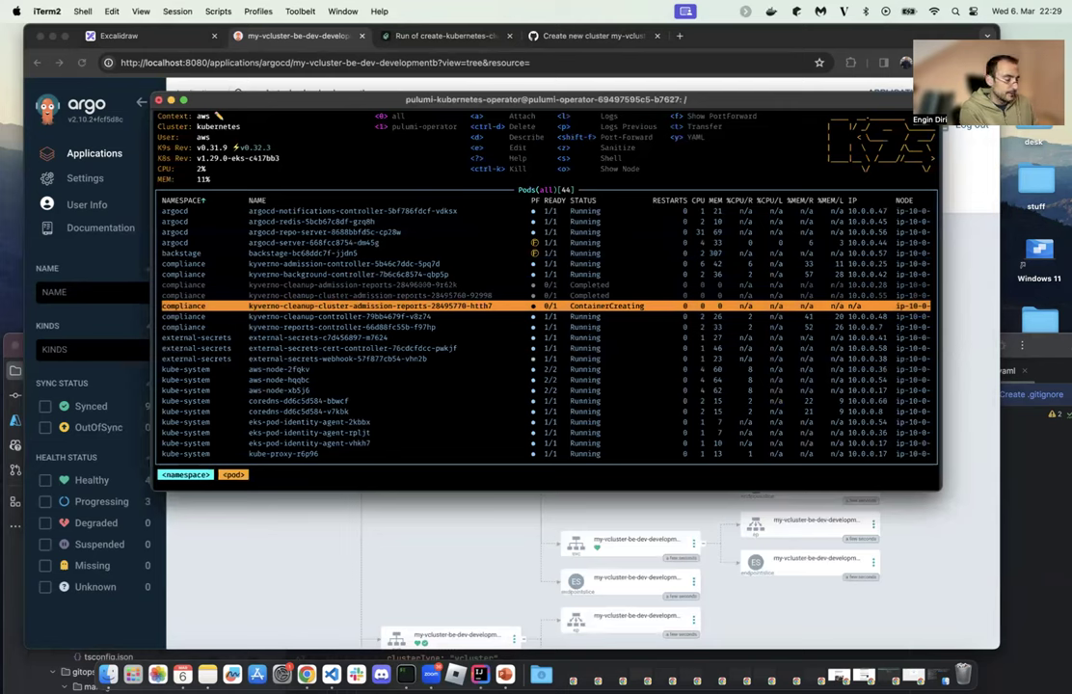
{"action": "key", "text": "Down"}
{"action": "key", "text": "Down"}
{"action": "key", "text": "Down"}
{"action": "key", "text": "Down"}
{"action": "key", "text": "Down"}
{"action": "key", "text": "Down"}
{"action": "key", "text": "Down"}
{"action": "key", "text": "Down"}
{"action": "key", "text": "Down"}
{"action": "key", "text": "Down"}
{"action": "key", "text": "Down"}
{"action": "key", "text": "Down"}
{"action": "key", "text": "Down"}
{"action": "key", "text": "Down"}
{"action": "key", "text": "Down"}
{"action": "key", "text": "Down"}
{"action": "key", "text": "Down"}
{"action": "key", "text": "Down"}
{"action": "key", "text": "Down"}
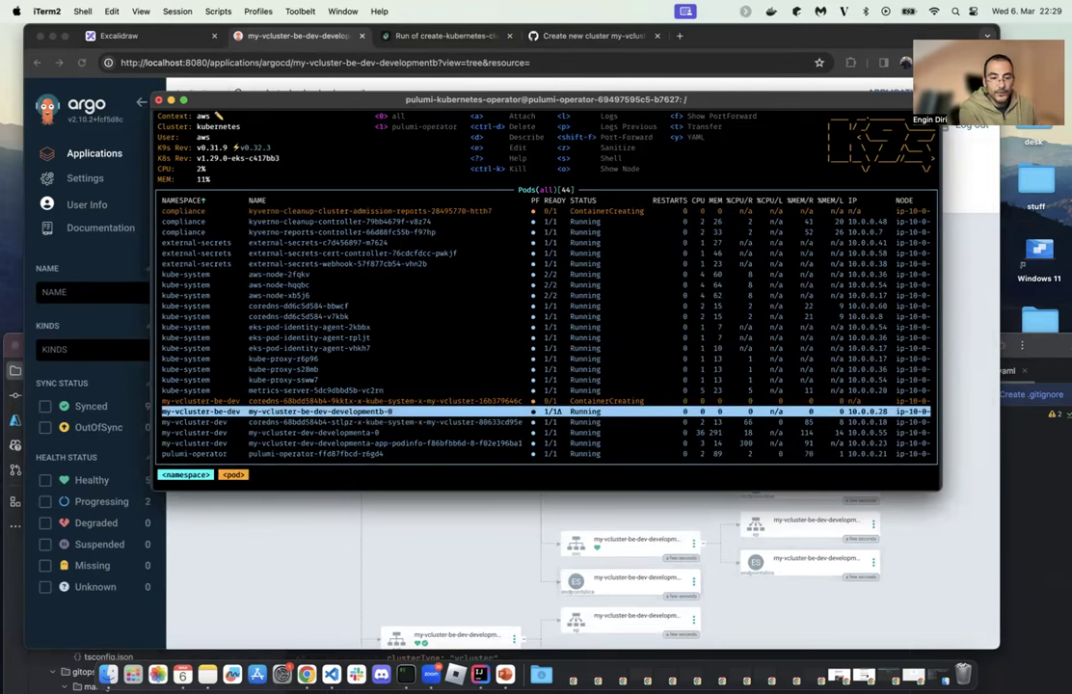
{"action": "key", "text": "Up"}
{"action": "key", "text": "Up"}
List the secrets of all namespaces with the k9s command sec.
{"action": "key", "text": "shift+colon"}
{"action": "type", "text": "sec"}
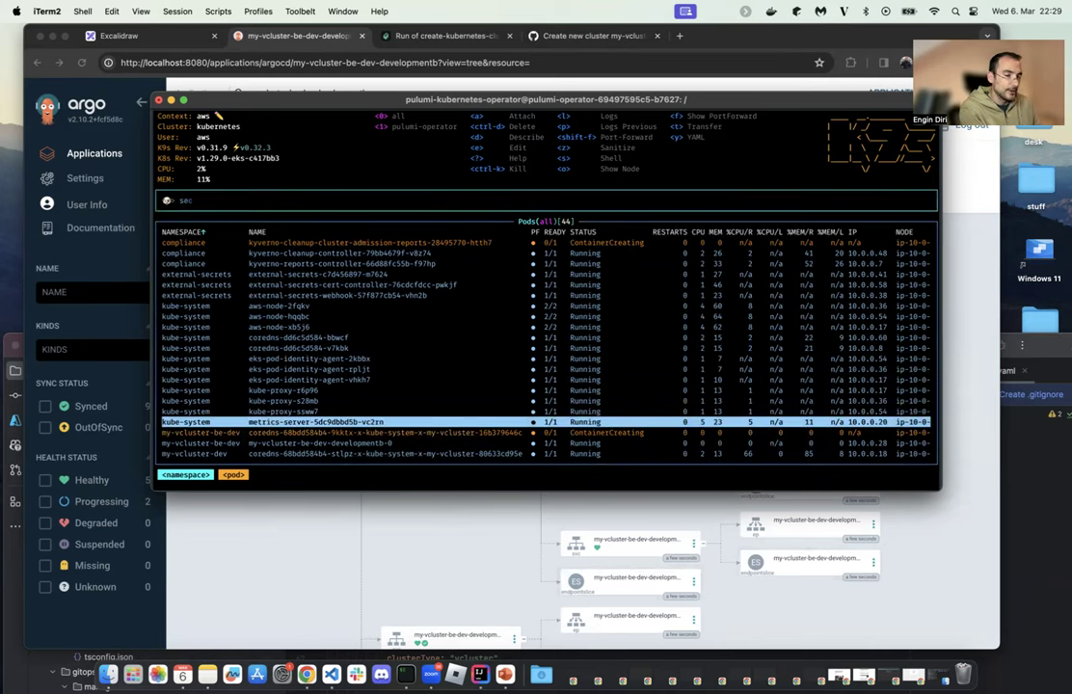
{"action": "key", "text": "Return"}
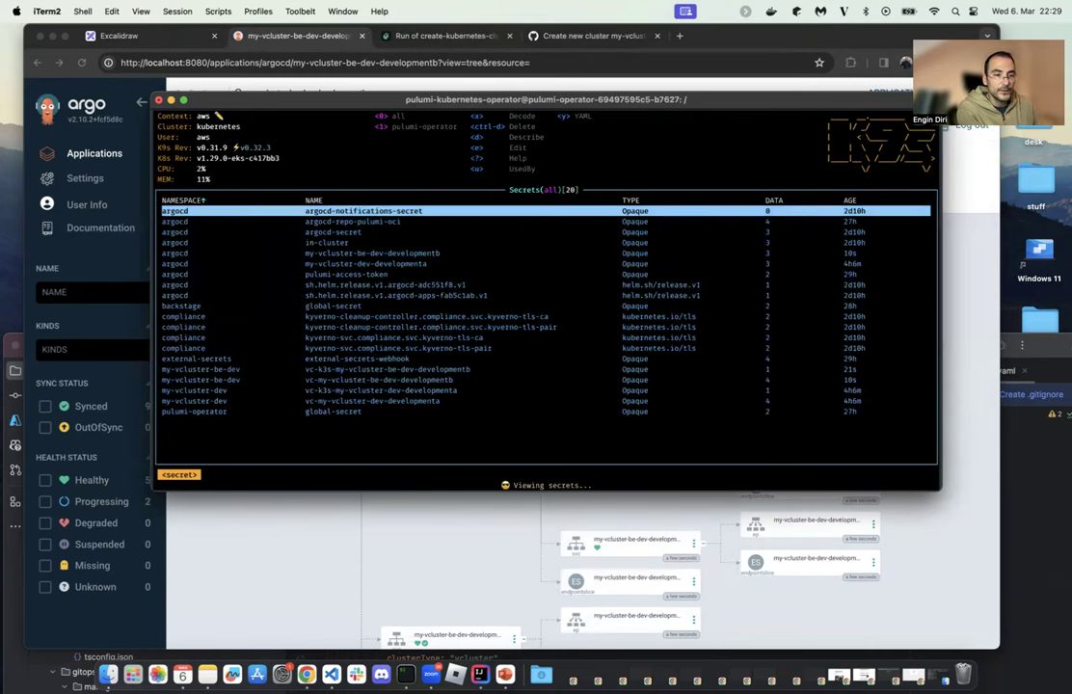
Decode the my-vcluster-be-dev-developmentb secret in the argocd namespace, inspect its cluster configuration and return to the secrets list.
{"action": "key", "text": "Down"}
{"action": "key", "text": "Down"}
{"action": "key", "text": "Down"}
{"action": "key", "text": "Up"}
{"action": "key", "text": "Up"}
{"action": "key", "text": "Down"}
{"action": "key", "text": "Down"}
{"action": "key", "text": "Down"}
{"action": "key", "text": "Down"}
{"action": "key", "text": "Down"}
{"action": "key", "text": "Down"}
{"action": "key", "text": "Down"}
{"action": "key", "text": "Up"}
{"action": "key", "text": "Up"}
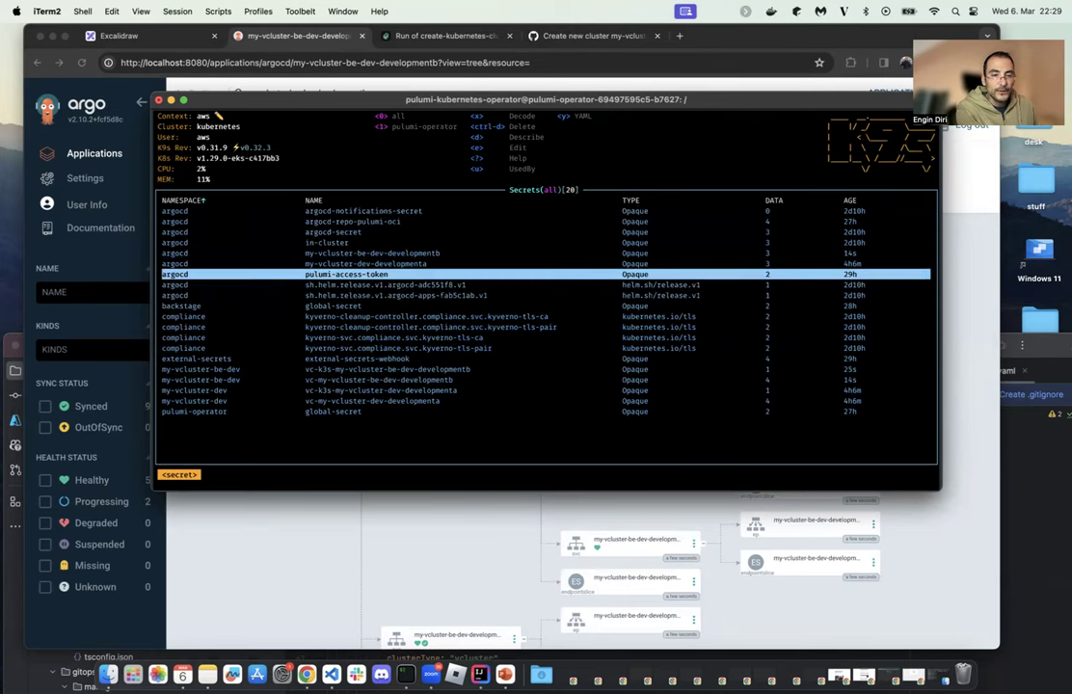
{"action": "key", "text": "Up"}
{"action": "key", "text": "Up"}
{"action": "key", "text": "x"}
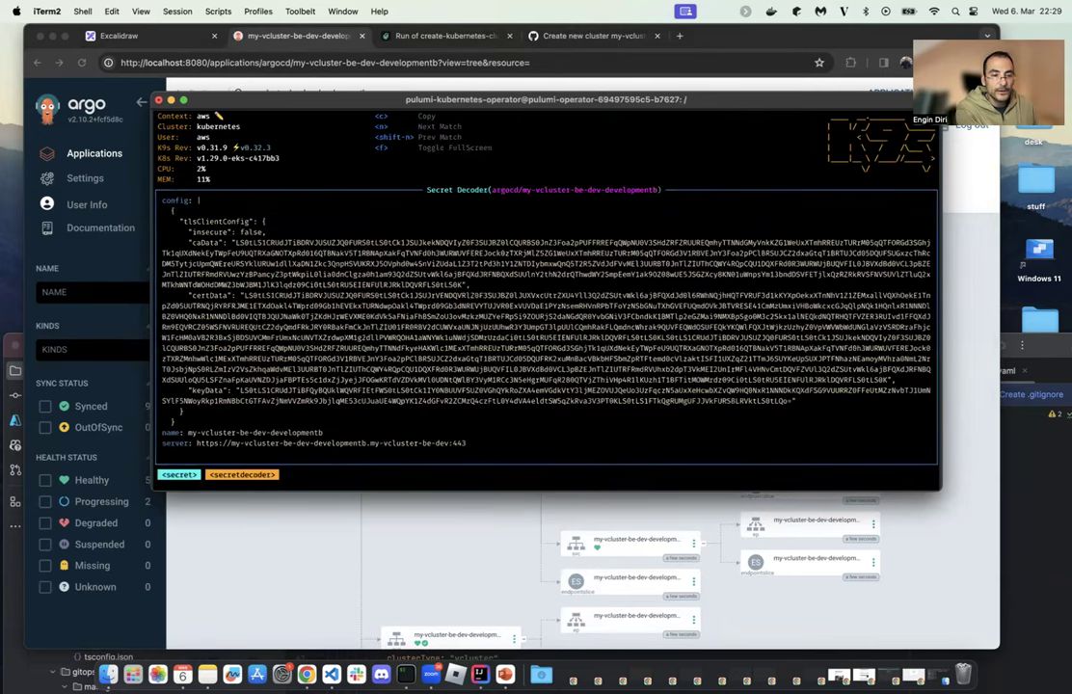
{"action": "key", "text": "Escape"}
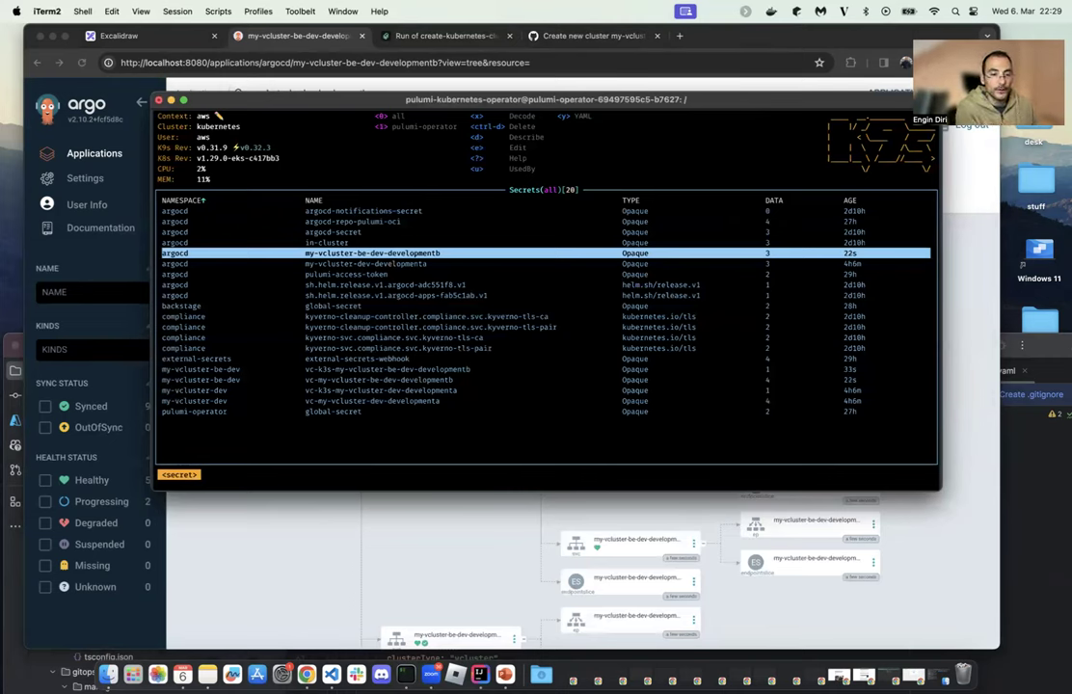
Compare the vcluster secrets in the my-vcluster-be-dev namespace with the my-vcluster-be-dev-developmentb secret in argocd.
{"action": "key", "text": "Down"}
{"action": "key", "text": "Down"}
{"action": "key", "text": "Down"}
{"action": "key", "text": "Down"}
{"action": "key", "text": "Down"}
{"action": "key", "text": "Down"}
{"action": "key", "text": "Down"}
{"action": "key", "text": "Down"}
{"action": "key", "text": "Down"}
{"action": "key", "text": "Down"}
{"action": "key", "text": "Down"}
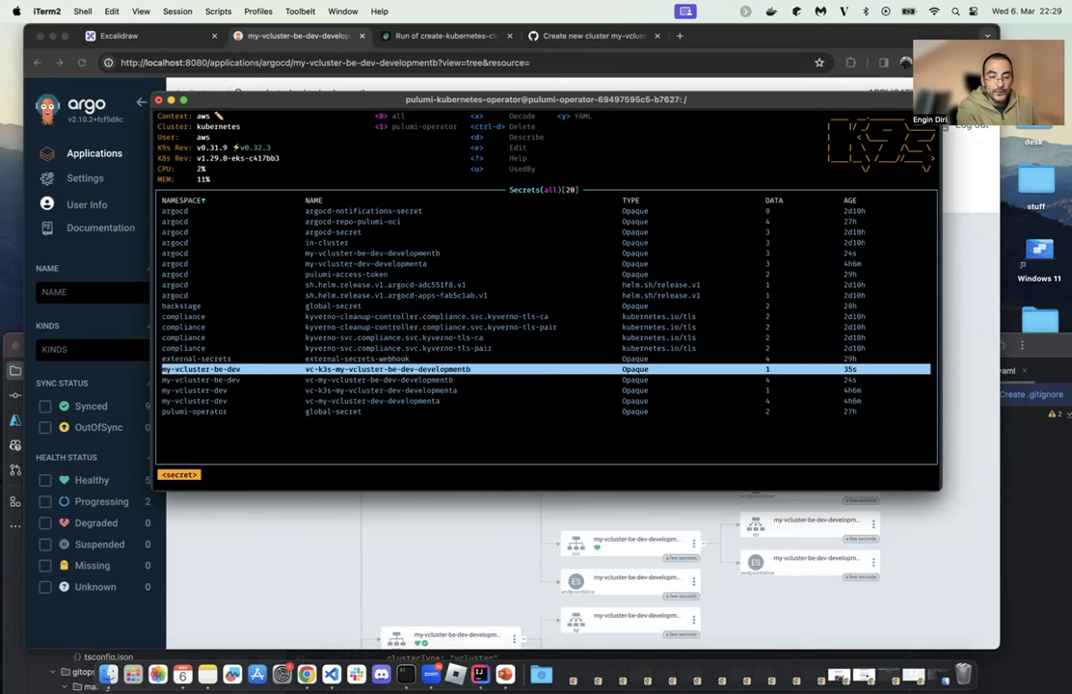
{"action": "key", "text": "Up"}
{"action": "key", "text": "Up"}
{"action": "key", "text": "Up"}
{"action": "key", "text": "Up"}
{"action": "key", "text": "Up"}
{"action": "key", "text": "Up"}
{"action": "key", "text": "Up"}
{"action": "key", "text": "Up"}
{"action": "key", "text": "Up"}
{"action": "key", "text": "Up"}
{"action": "key", "text": "Up"}
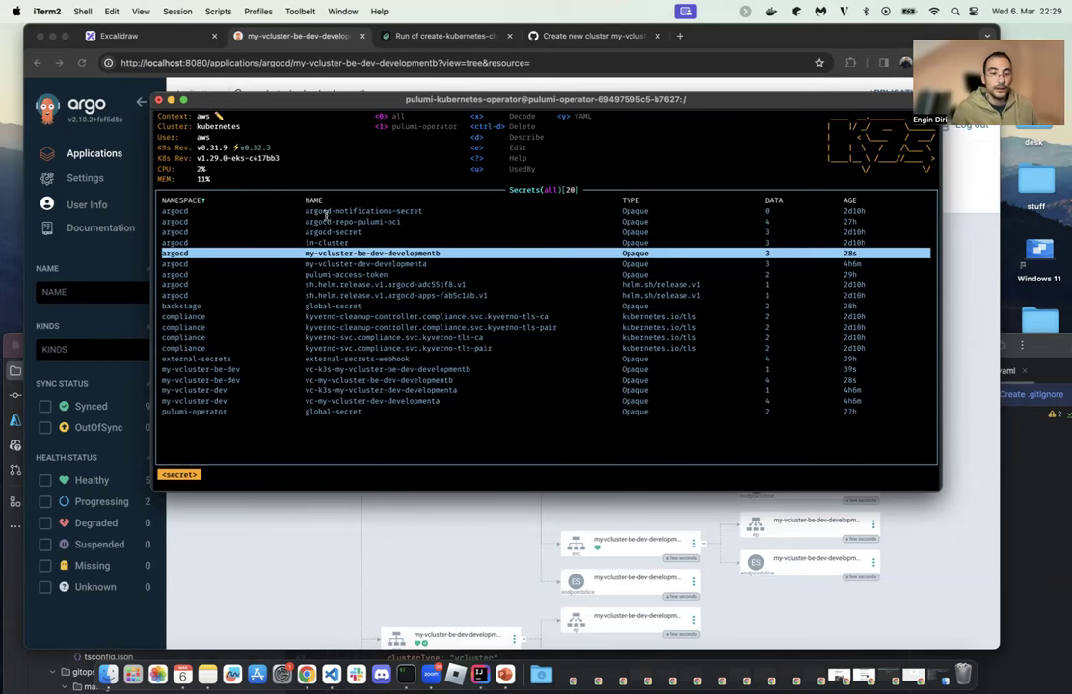
Switch to Argo CD in Chrome and open the list of connected Kubernetes clusters in its settings.
{"action": "left_click", "coordinate": [270, 537]}
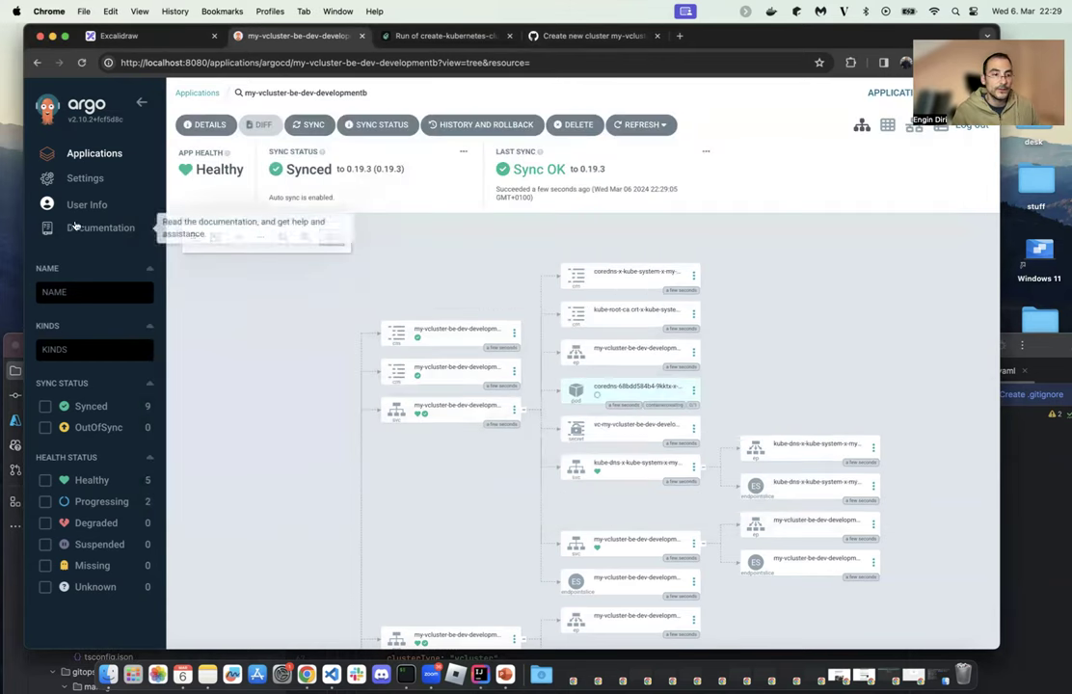
{"action": "left_click", "coordinate": [95, 155]}
{"action": "left_click", "coordinate": [131, 169]}
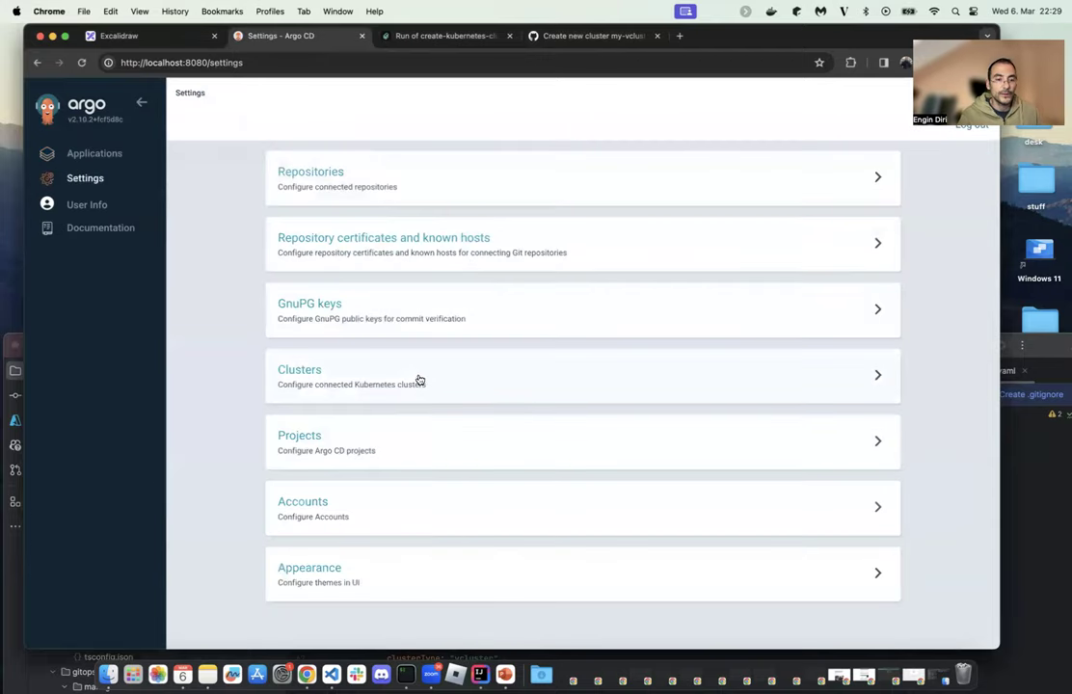
{"action": "left_click", "coordinate": [420, 380]}
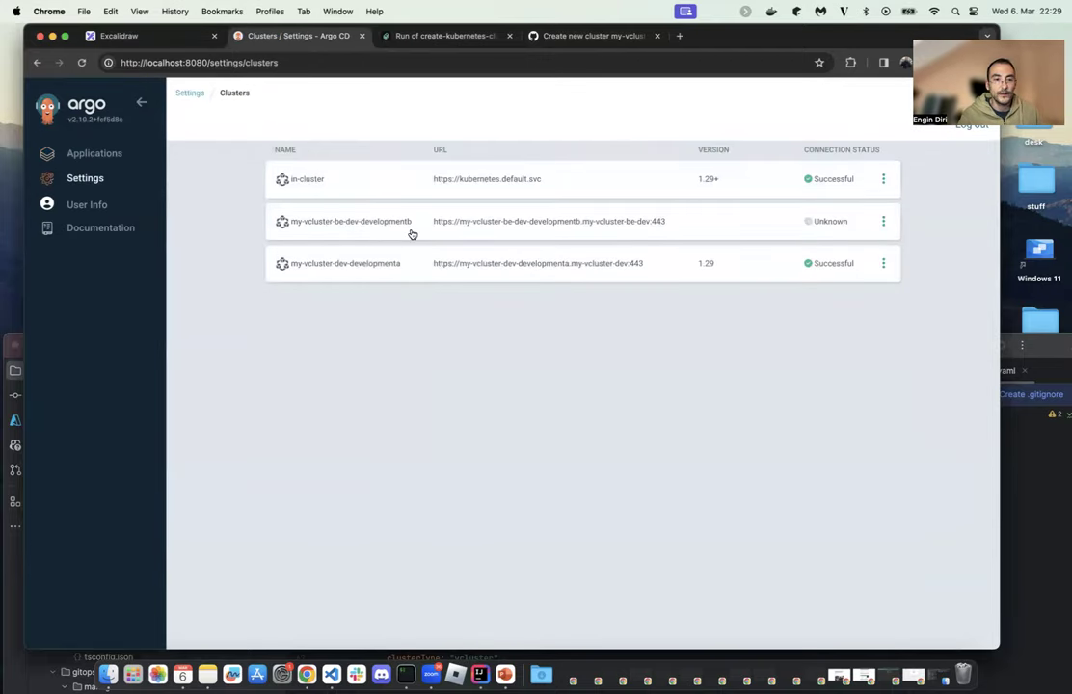
Save the my-vcluster-be-dev-developmentb cluster's settings without changes, check its connection state and return to the cluster list.
{"action": "left_click", "coordinate": [883, 221]}
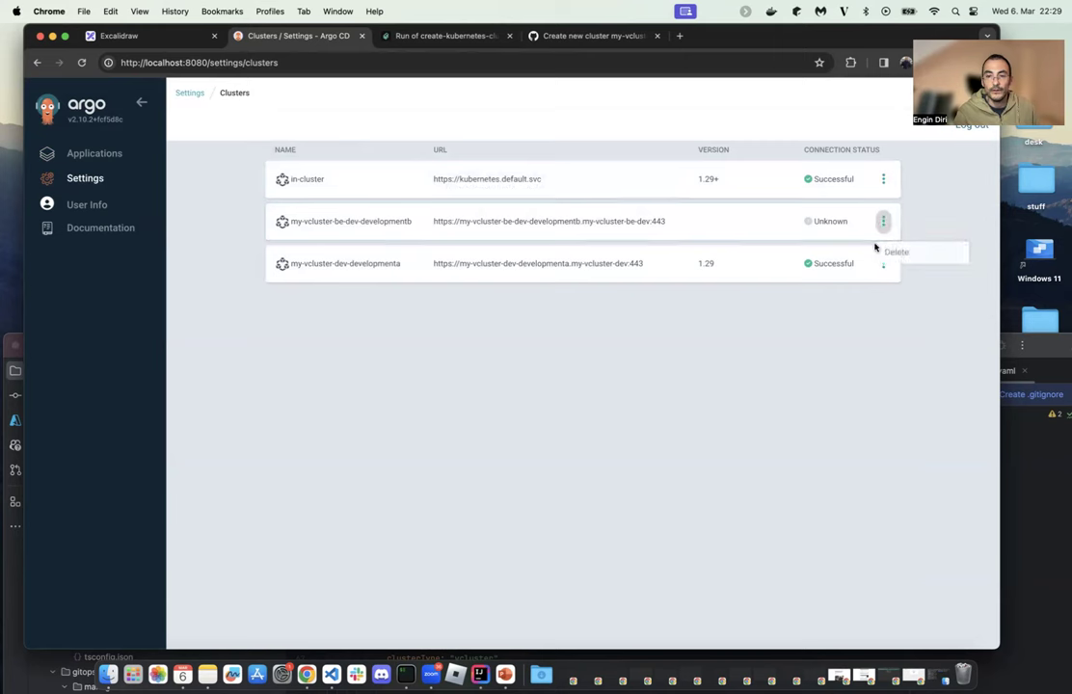
{"action": "left_click", "coordinate": [791, 236]}
{"action": "left_click", "coordinate": [855, 178]}
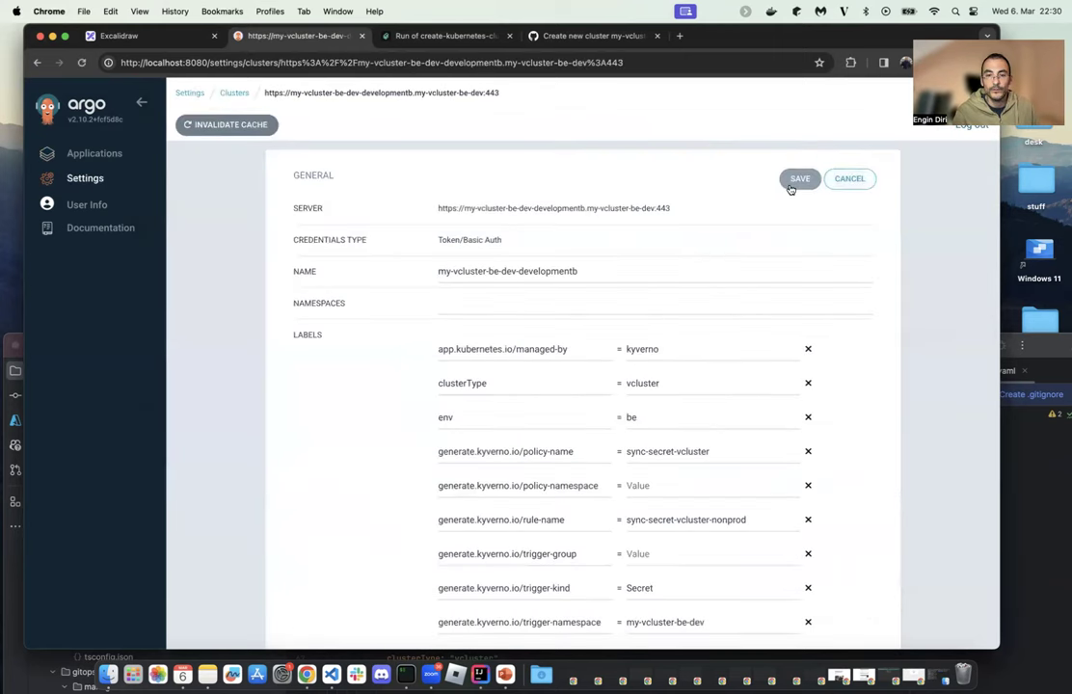
{"action": "left_click", "coordinate": [793, 182]}
{"action": "scroll", "coordinate": [591, 277], "scroll_direction": "down", "scroll_amount": 5}
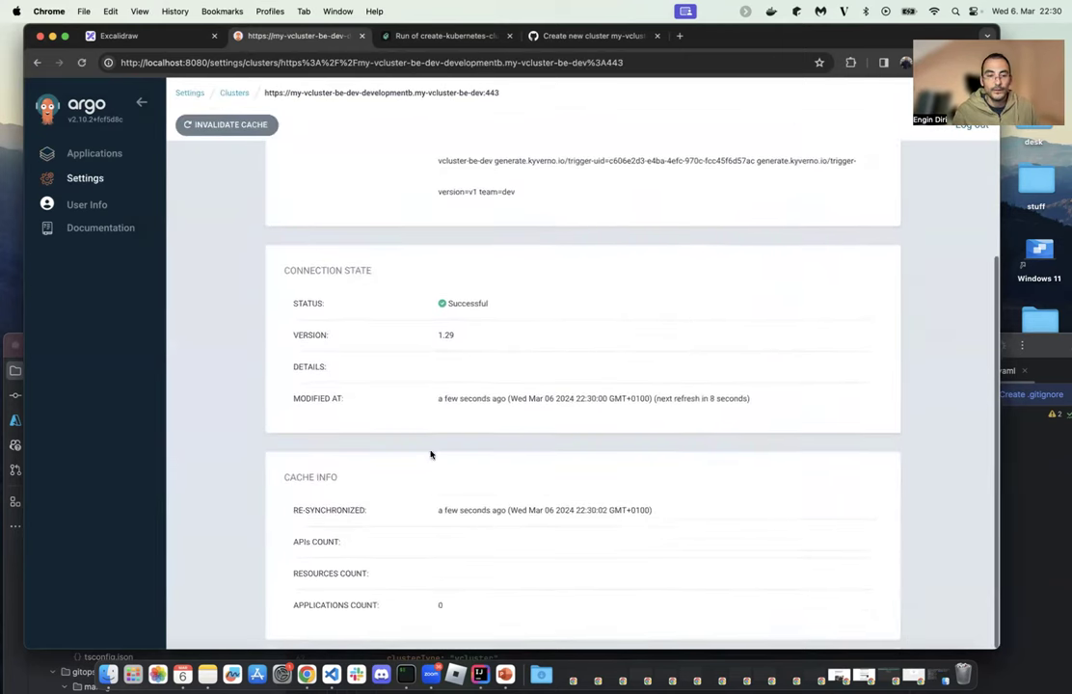
{"action": "scroll", "coordinate": [451, 342], "scroll_direction": "up", "scroll_amount": 5}
{"action": "key", "text": "super+bracketleft"}
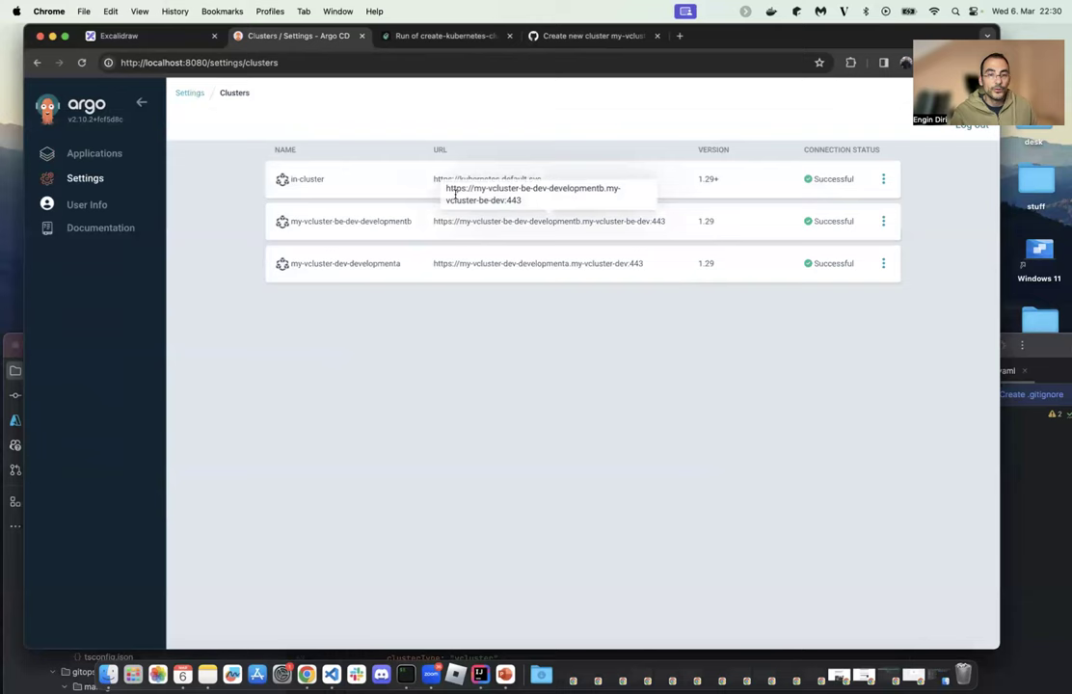
Switch to Backstage and choose the Create Kubernetes Cluster (DOKS) template for a new component.
{"action": "left_click", "coordinate": [414, 35]}
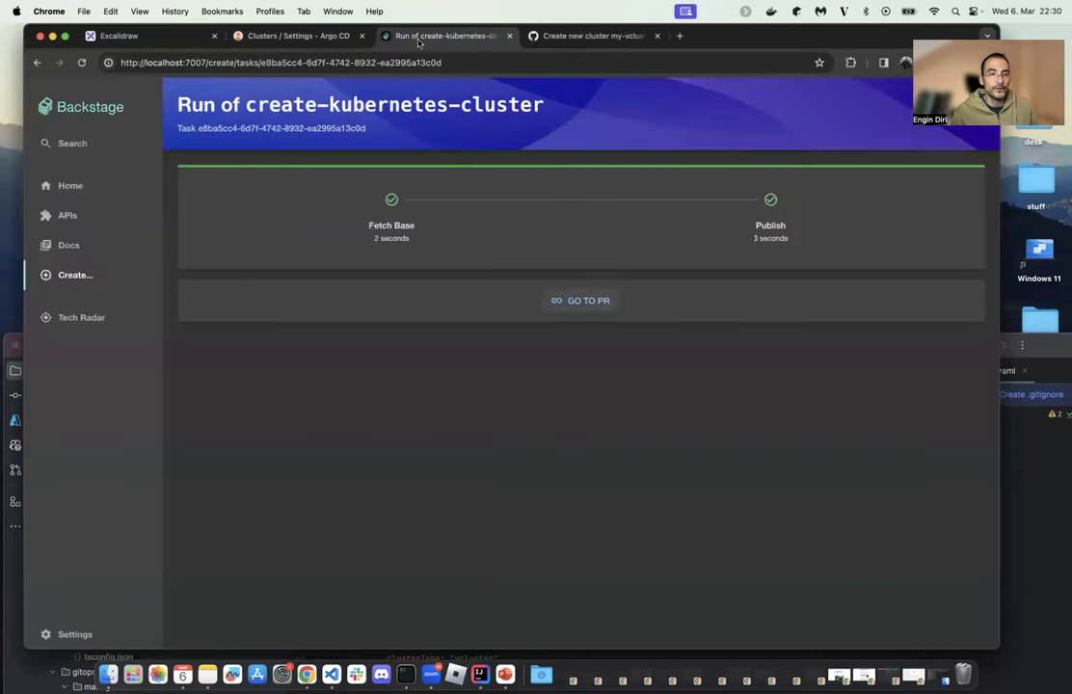
{"action": "left_click", "coordinate": [72, 193]}
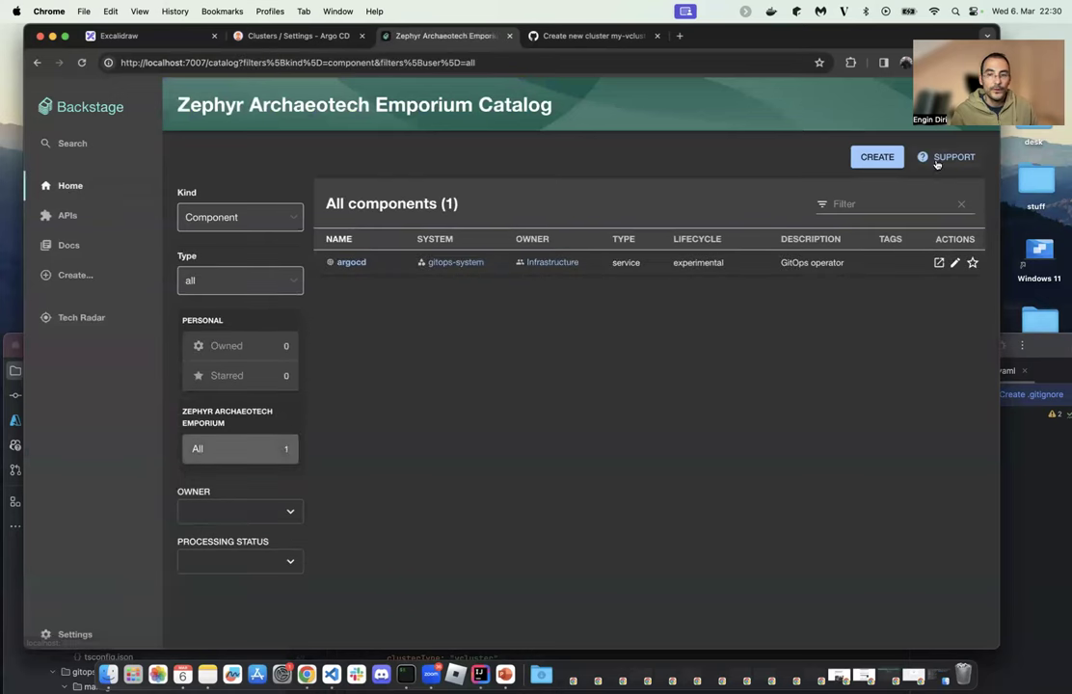
{"action": "left_click", "coordinate": [868, 158]}
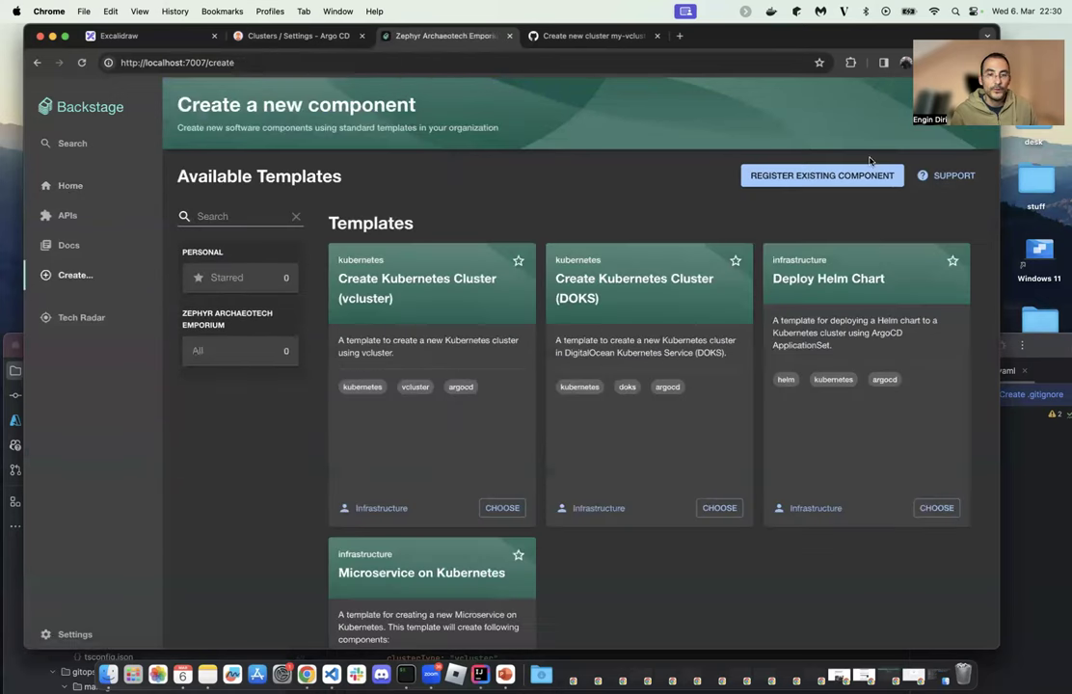
{"action": "left_click", "coordinate": [719, 508]}
Fill in the DOKS cluster form with name my-do-be, stage Development and owner developmentb.
{"action": "left_click", "coordinate": [253, 348]}
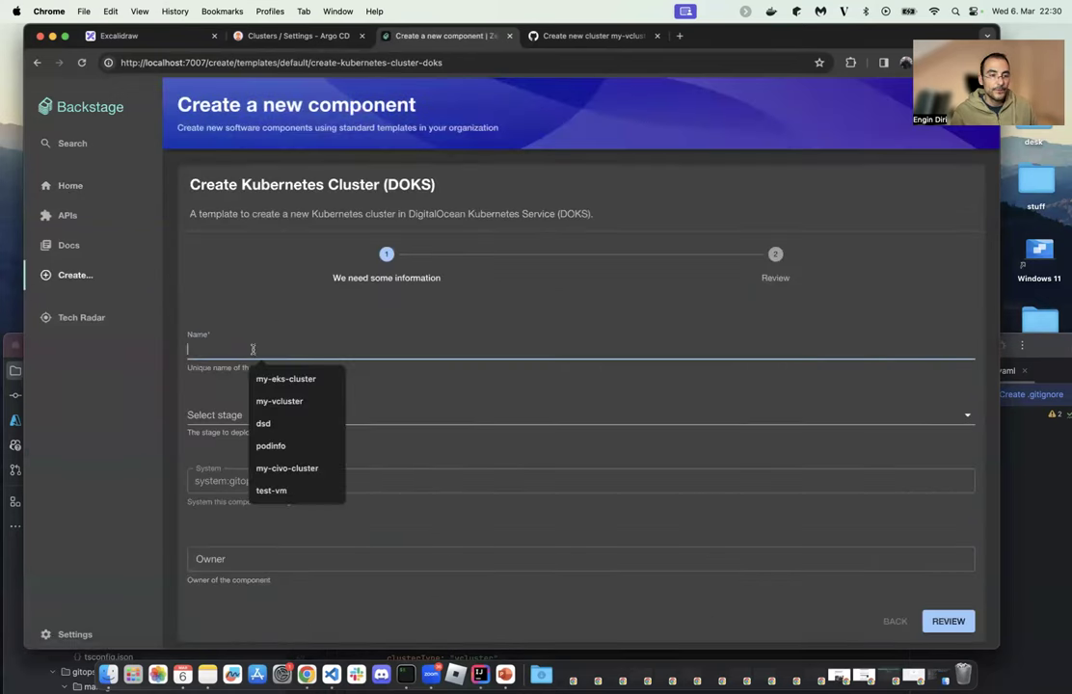
{"action": "type", "text": "my"}
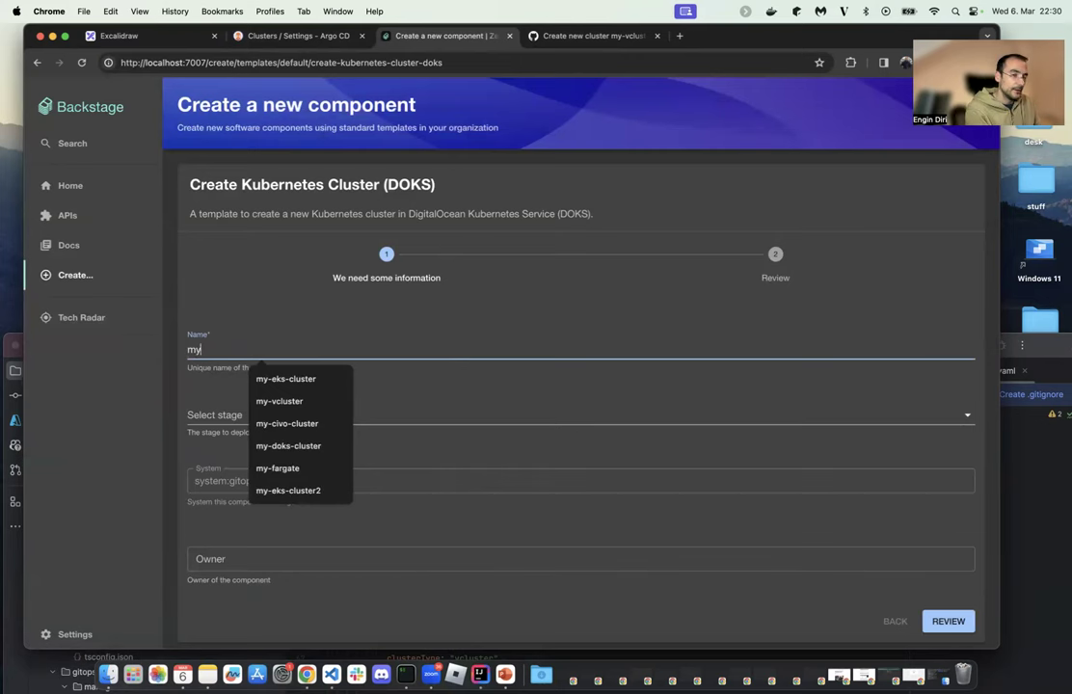
{"action": "type", "text": "-do-be"}
{"action": "left_click", "coordinate": [232, 429]}
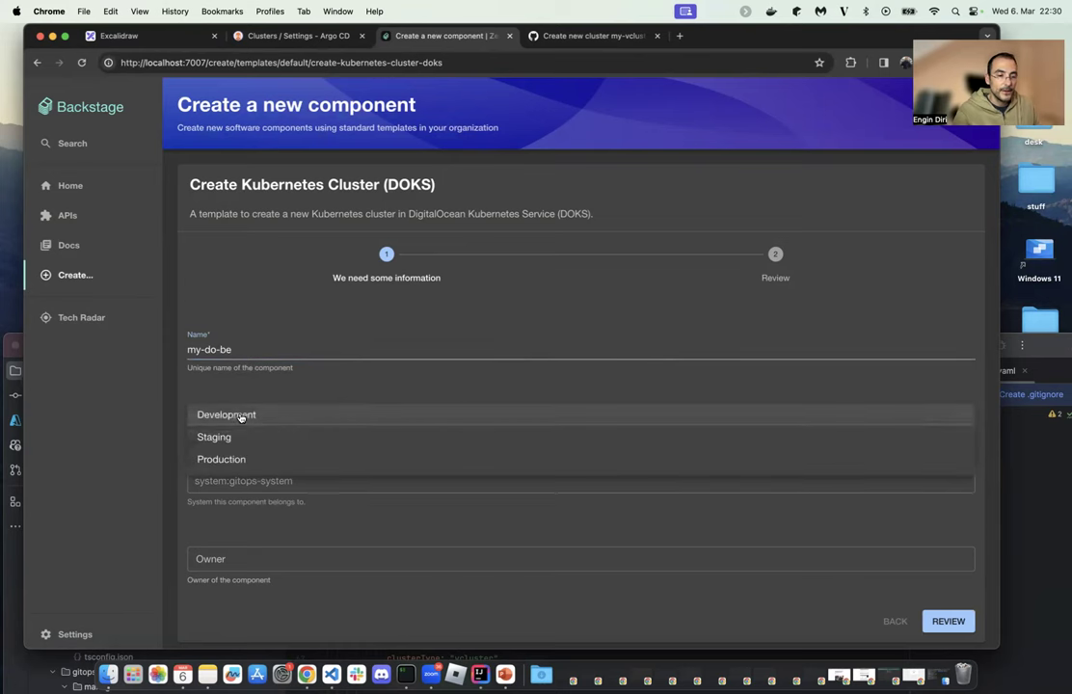
{"action": "left_click", "coordinate": [239, 419]}
{"action": "scroll", "coordinate": [354, 445], "scroll_direction": "down", "scroll_amount": 1}
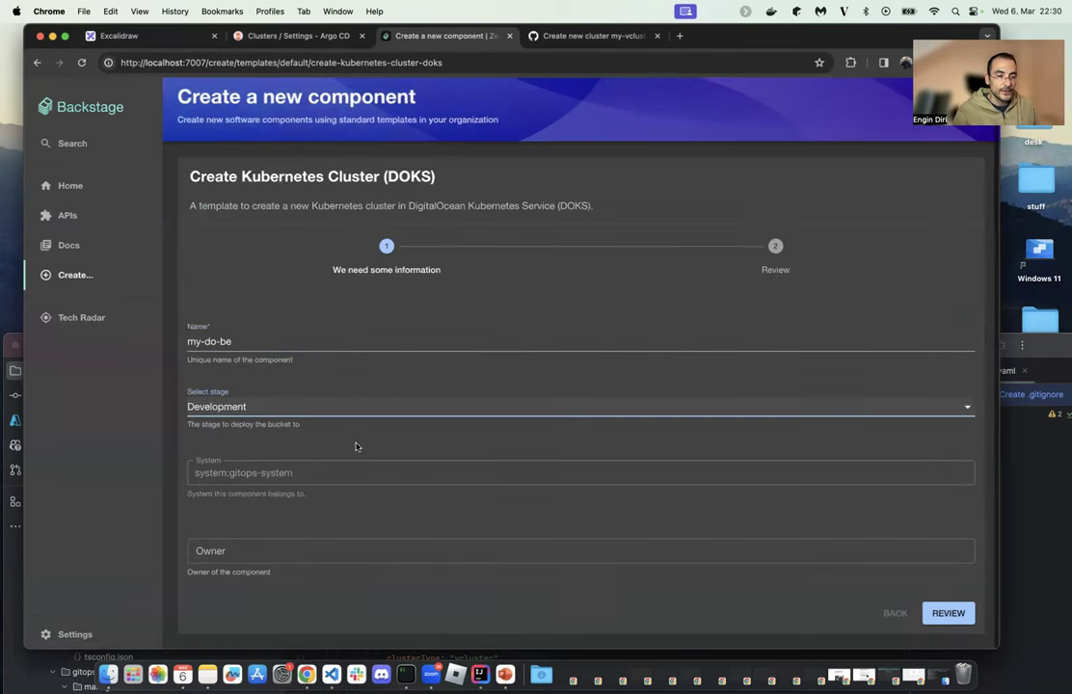
{"action": "left_click", "coordinate": [275, 549]}
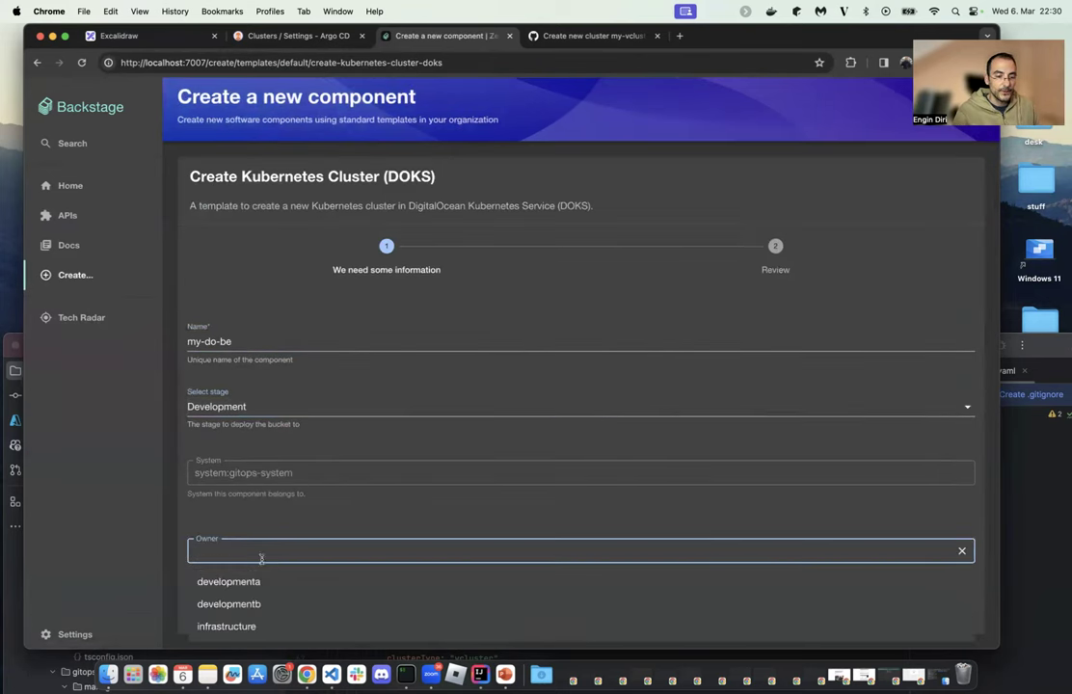
{"action": "left_click", "coordinate": [255, 603]}
Review and create the my-do-be cluster component, then open its pull request on GitHub.
{"action": "left_click", "coordinate": [954, 611]}
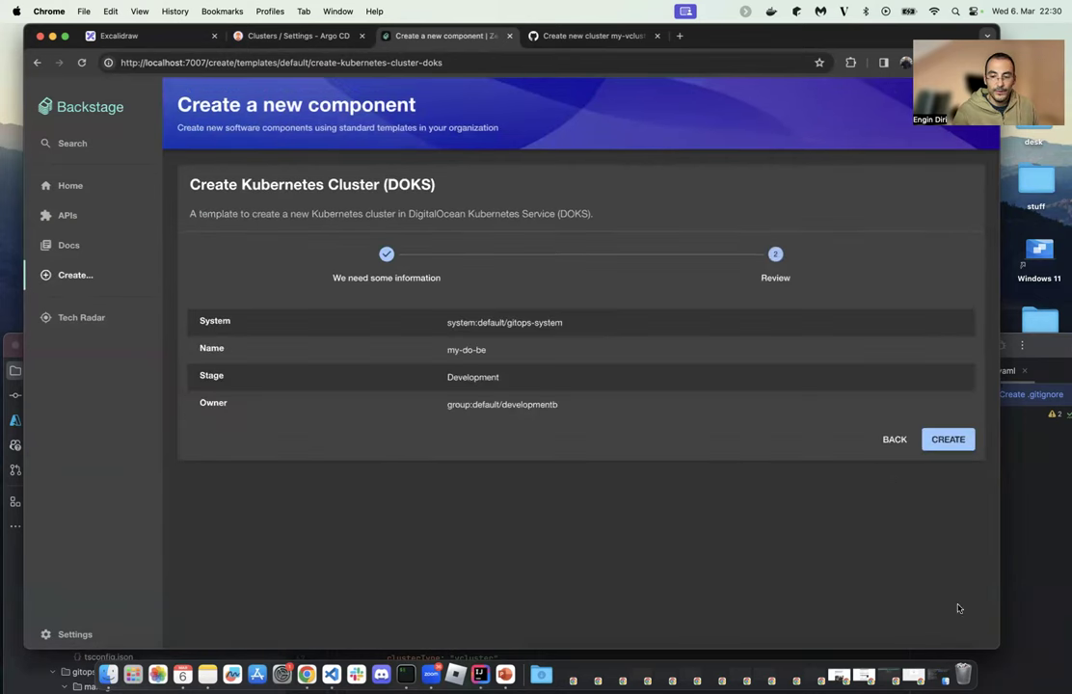
{"action": "left_click", "coordinate": [926, 439]}
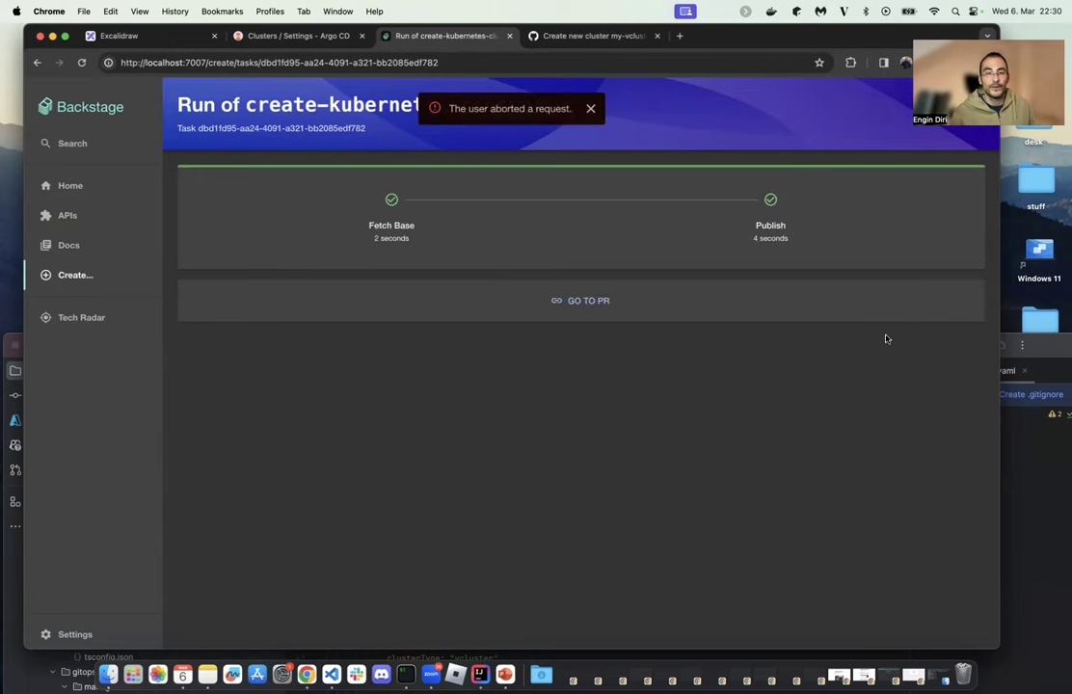
{"action": "left_click", "coordinate": [571, 298]}
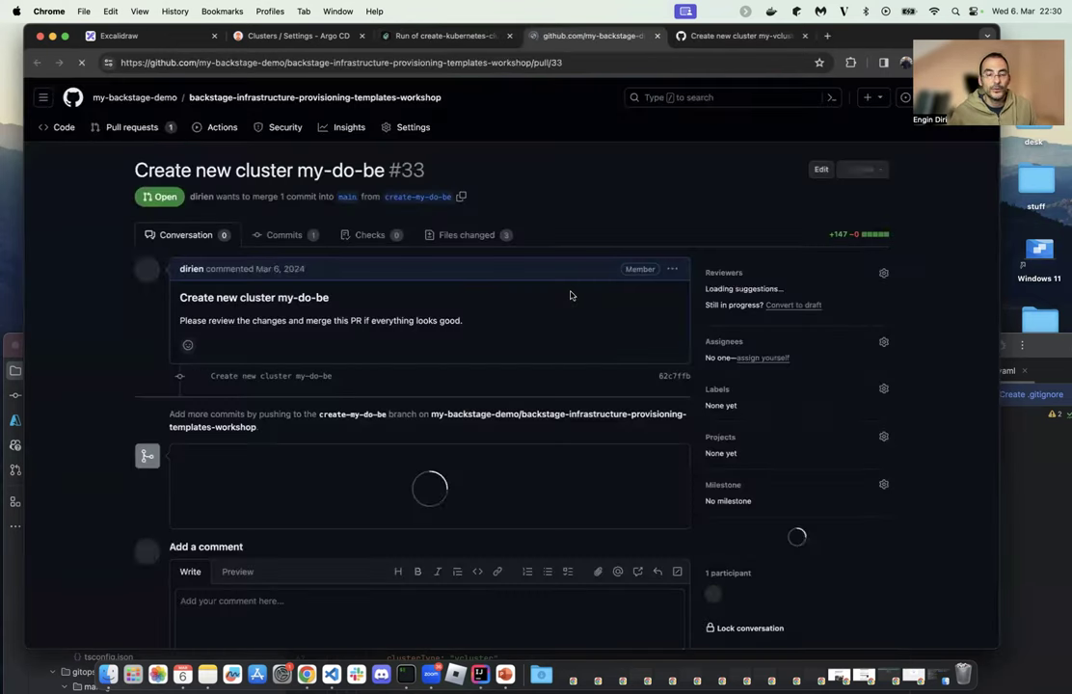
Examine the Argo CD Application manifest and catalog-info.yaml among the changed files of the my-do-be pull request.
{"action": "left_click", "coordinate": [470, 235]}
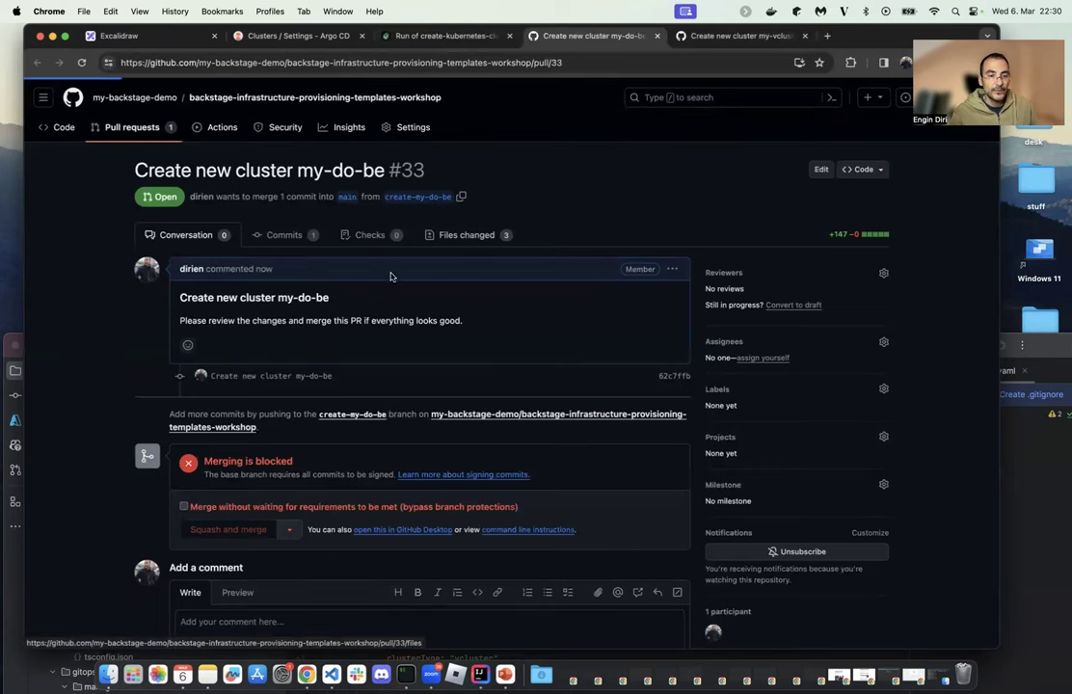
{"action": "scroll", "coordinate": [395, 402], "scroll_direction": "down", "scroll_amount": 2}
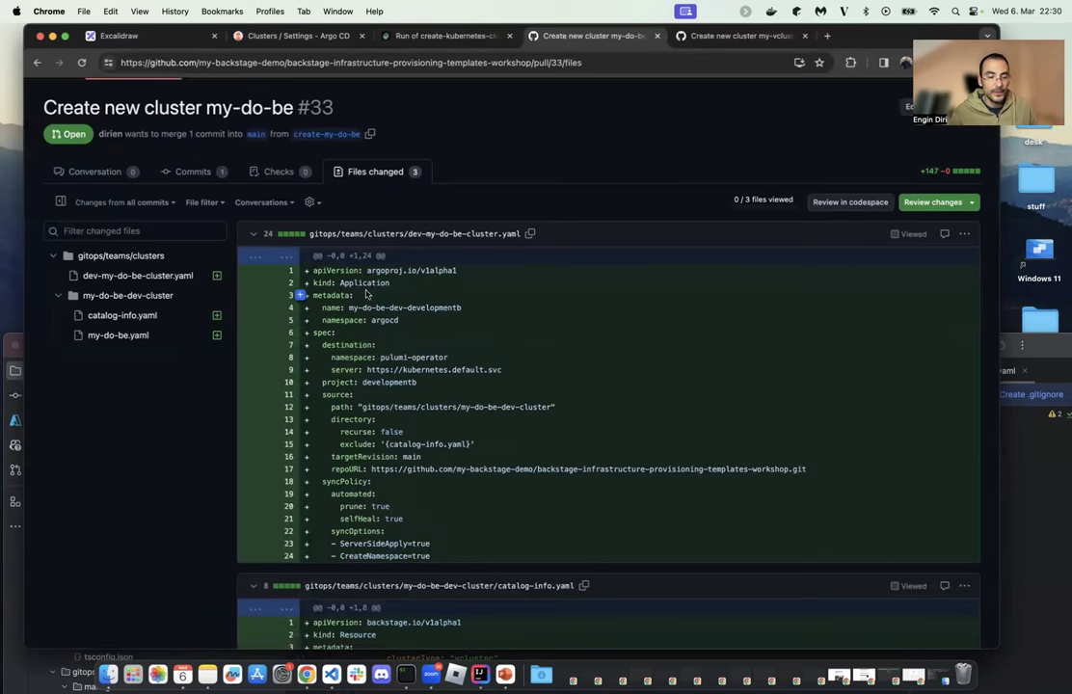
{"action": "left_click_drag", "start_coordinate": [447, 560], "coordinate": [352, 326]}
{"action": "left_click", "coordinate": [470, 366]}
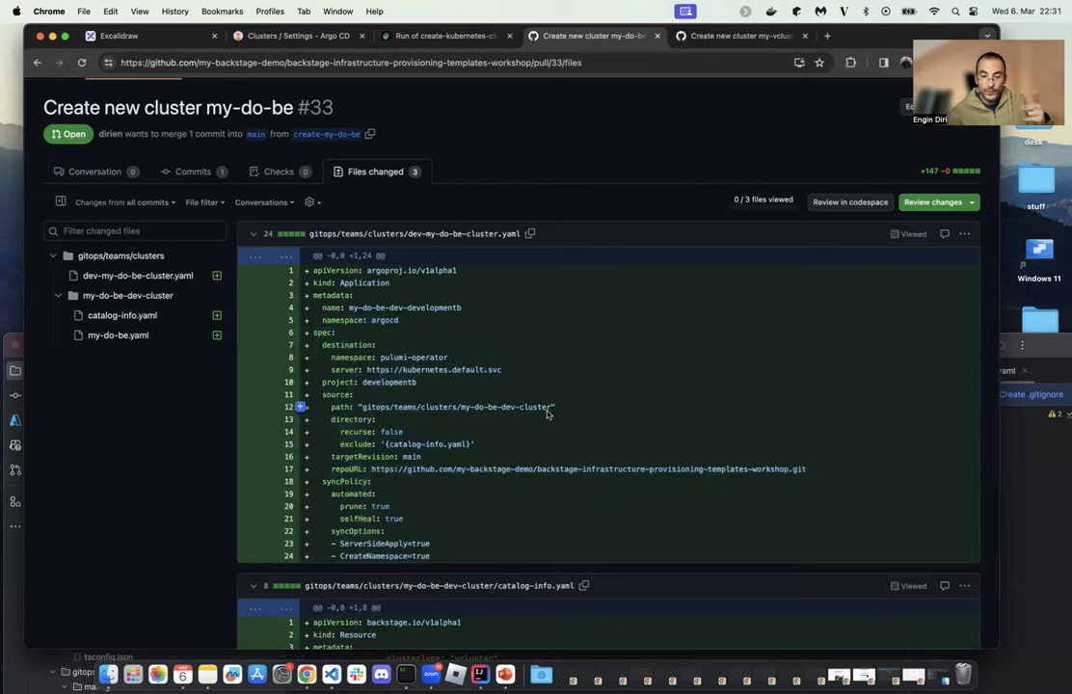
{"action": "scroll", "coordinate": [493, 505], "scroll_direction": "down", "scroll_amount": 2}
{"action": "scroll", "coordinate": [492, 505], "scroll_direction": "down", "scroll_amount": 4}
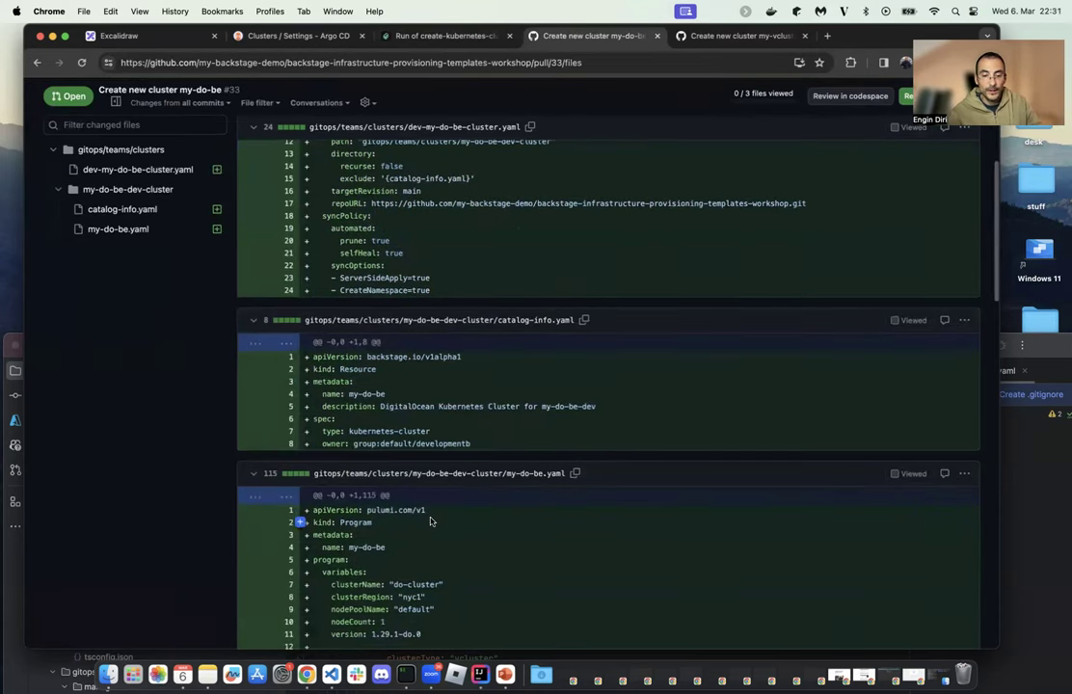
{"action": "scroll", "coordinate": [561, 494], "scroll_direction": "up", "scroll_amount": 1}
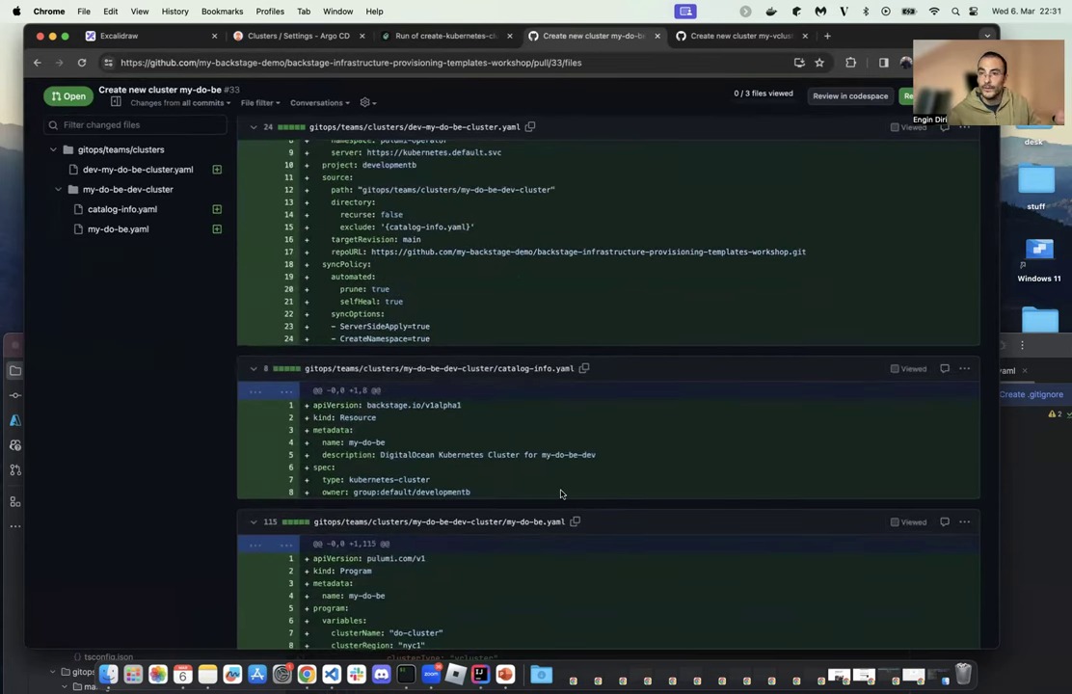
{"action": "scroll", "coordinate": [561, 494], "scroll_direction": "up", "scroll_amount": 1}
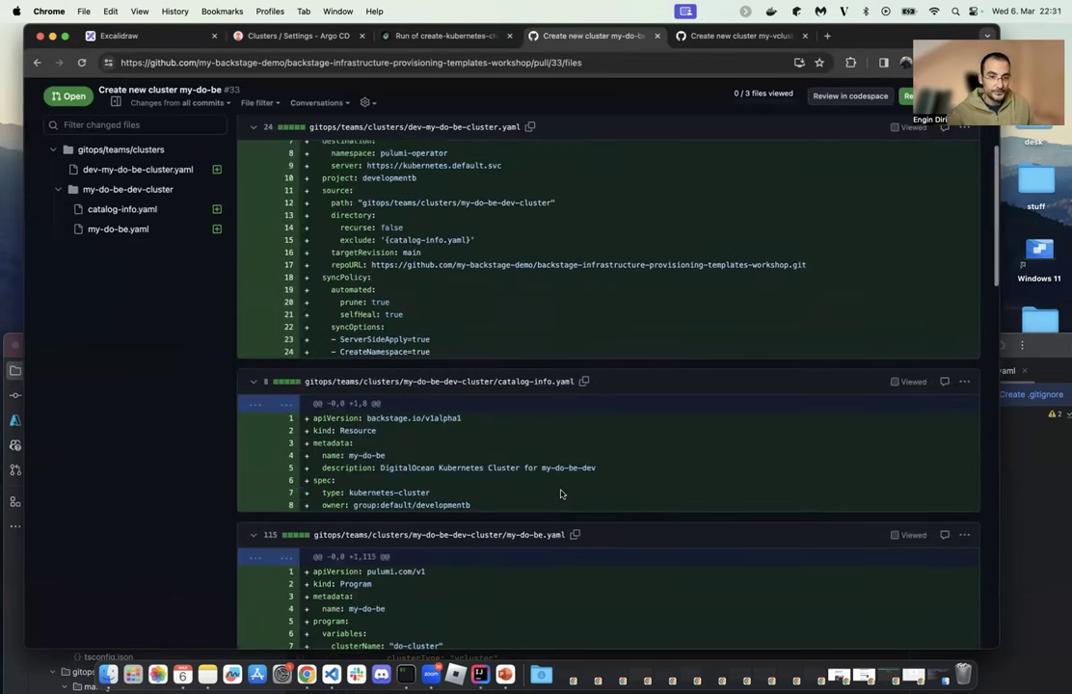
{"action": "scroll", "coordinate": [566, 488], "scroll_direction": "down", "scroll_amount": 3}
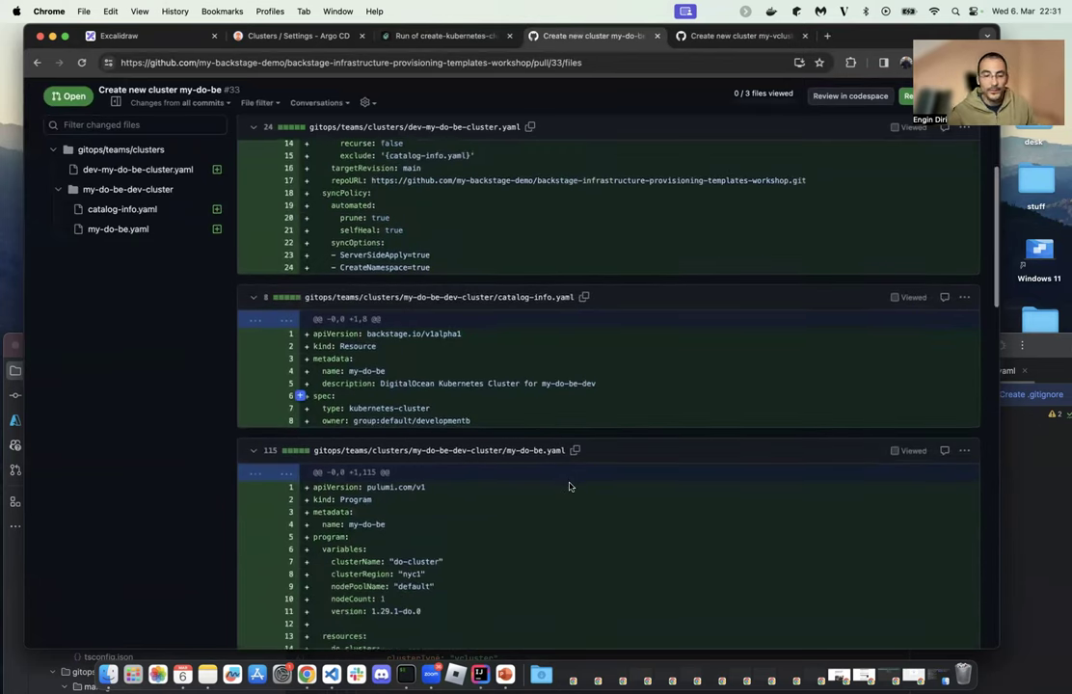
{"action": "scroll", "coordinate": [569, 487], "scroll_direction": "down", "scroll_amount": 1}
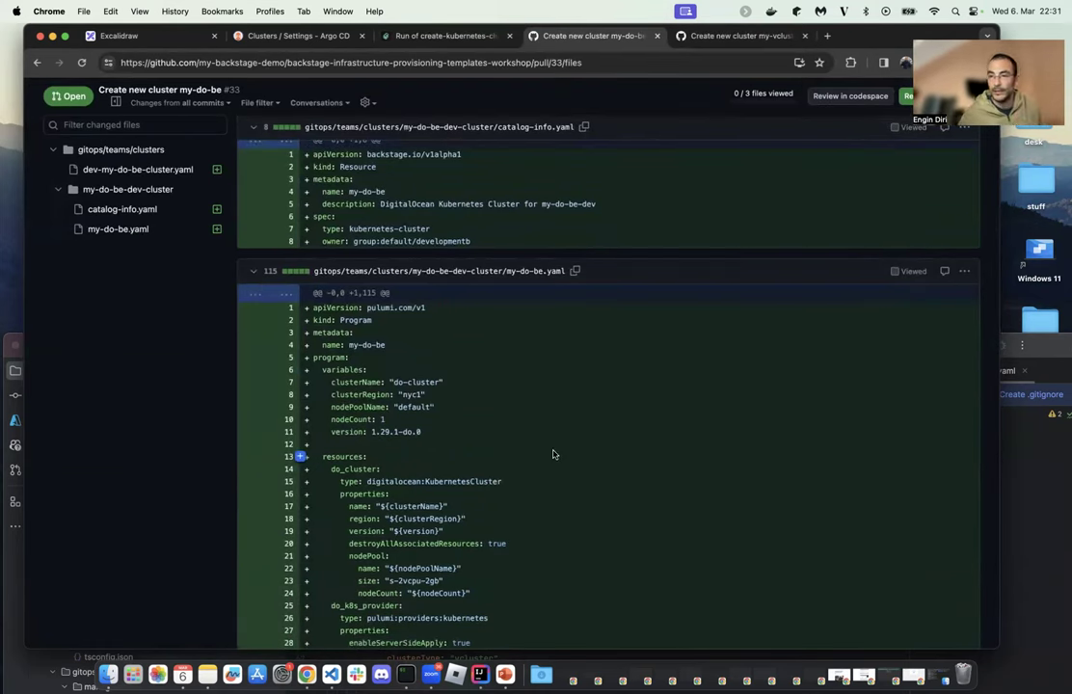
{"action": "scroll", "coordinate": [545, 437], "scroll_direction": "up", "scroll_amount": 5}
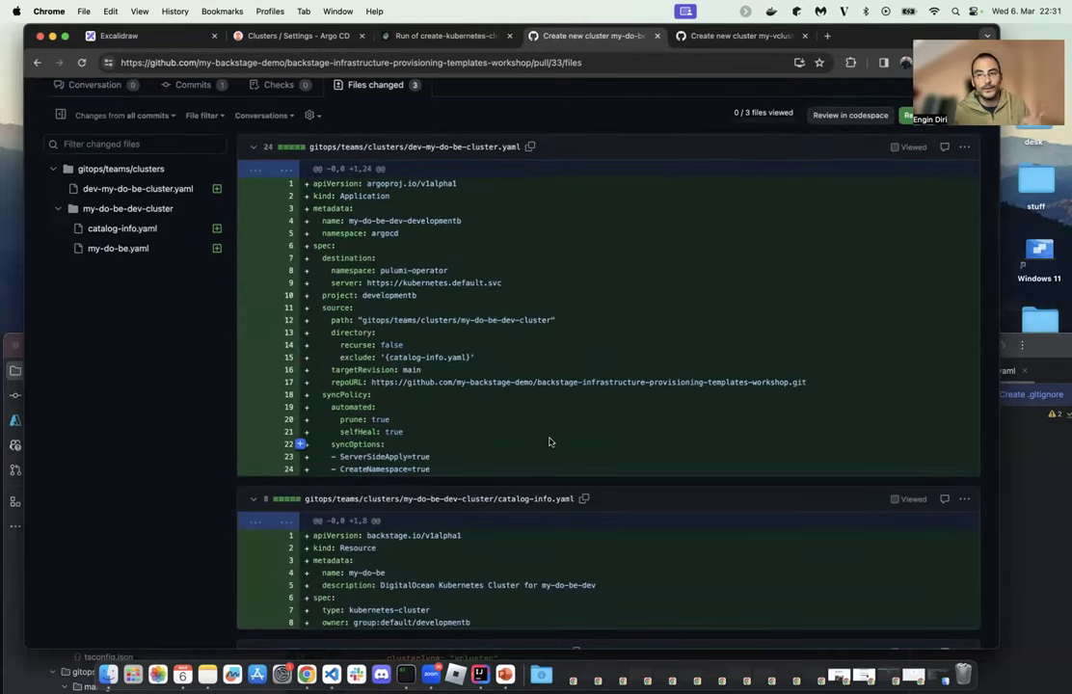
Read through the Pulumi program, Argo CD cluster secret and Stack definition in my-do-be.yaml.
{"action": "scroll", "coordinate": [573, 479], "scroll_direction": "down", "scroll_amount": 10}
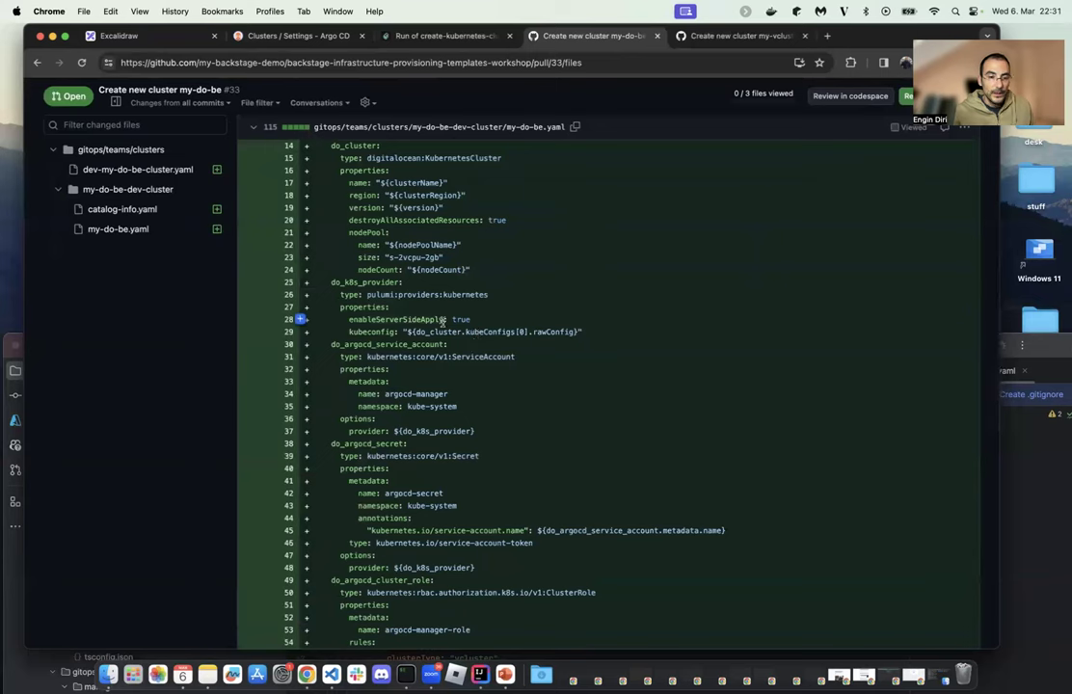
{"action": "scroll", "coordinate": [448, 416], "scroll_direction": "down", "scroll_amount": 8}
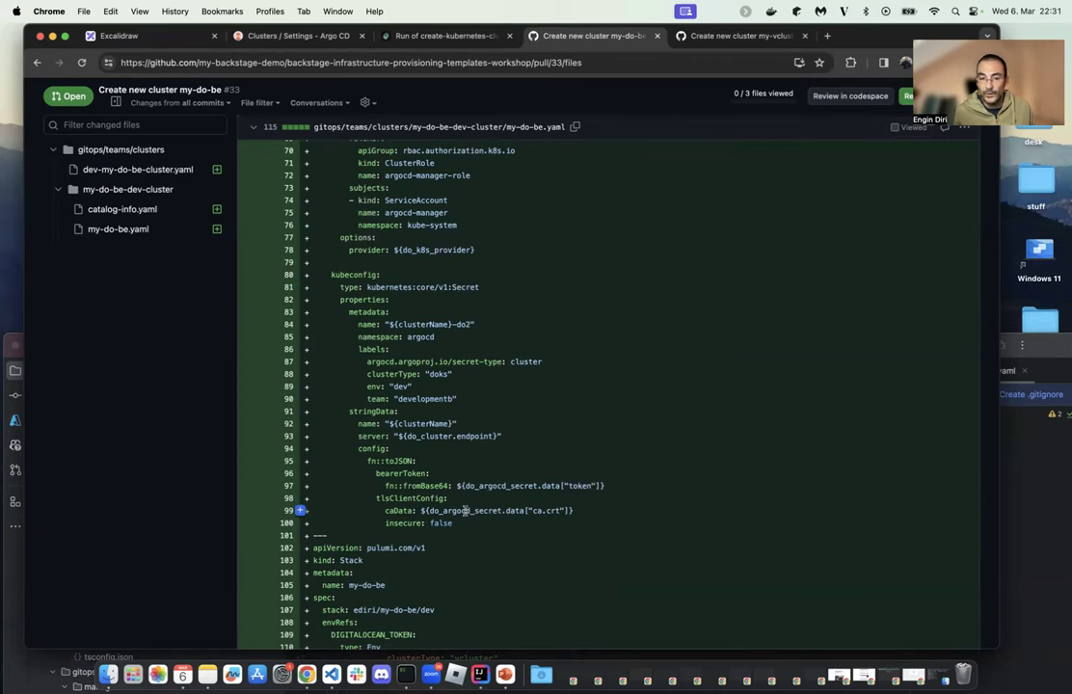
{"action": "scroll", "coordinate": [456, 522], "scroll_direction": "down", "scroll_amount": 1}
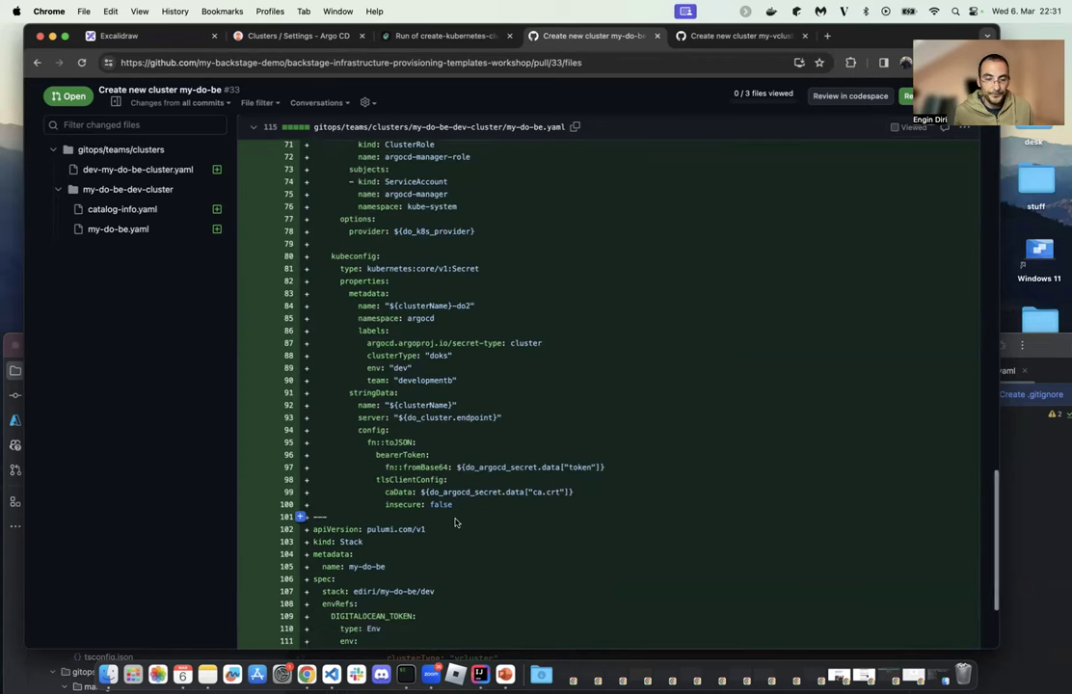
{"action": "scroll", "coordinate": [456, 493], "scroll_direction": "down", "scroll_amount": 4}
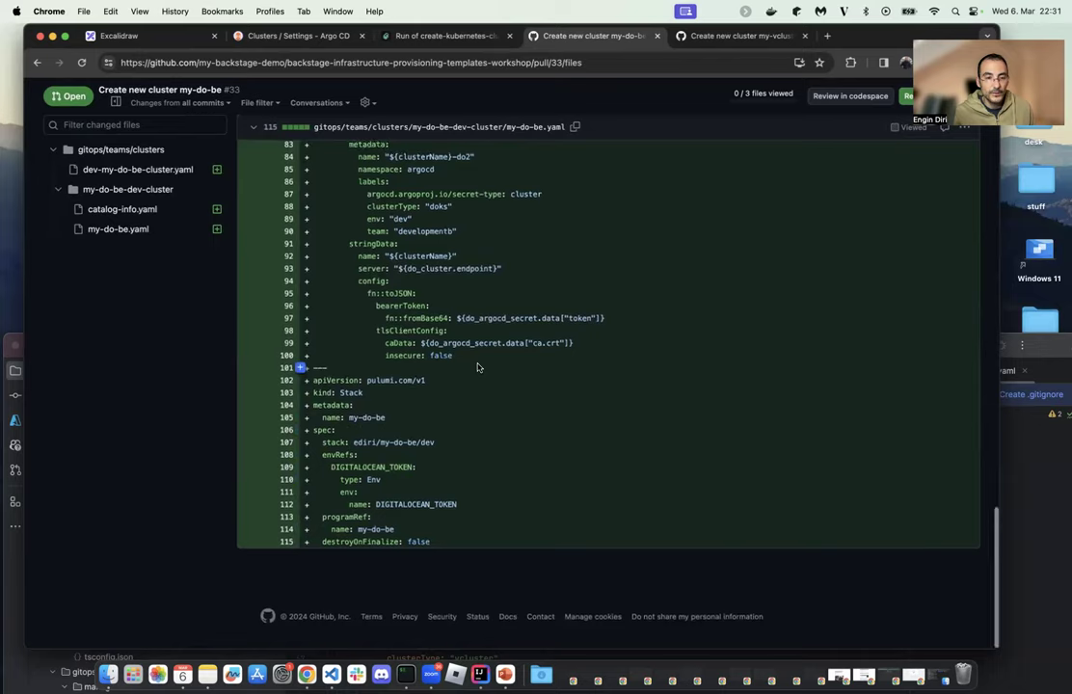
Squash and merge the my-do-be pull request, bypassing the branch protections.
{"action": "scroll", "coordinate": [476, 511], "scroll_direction": "up", "scroll_amount": 20}
{"action": "left_click", "coordinate": [53, 237]}
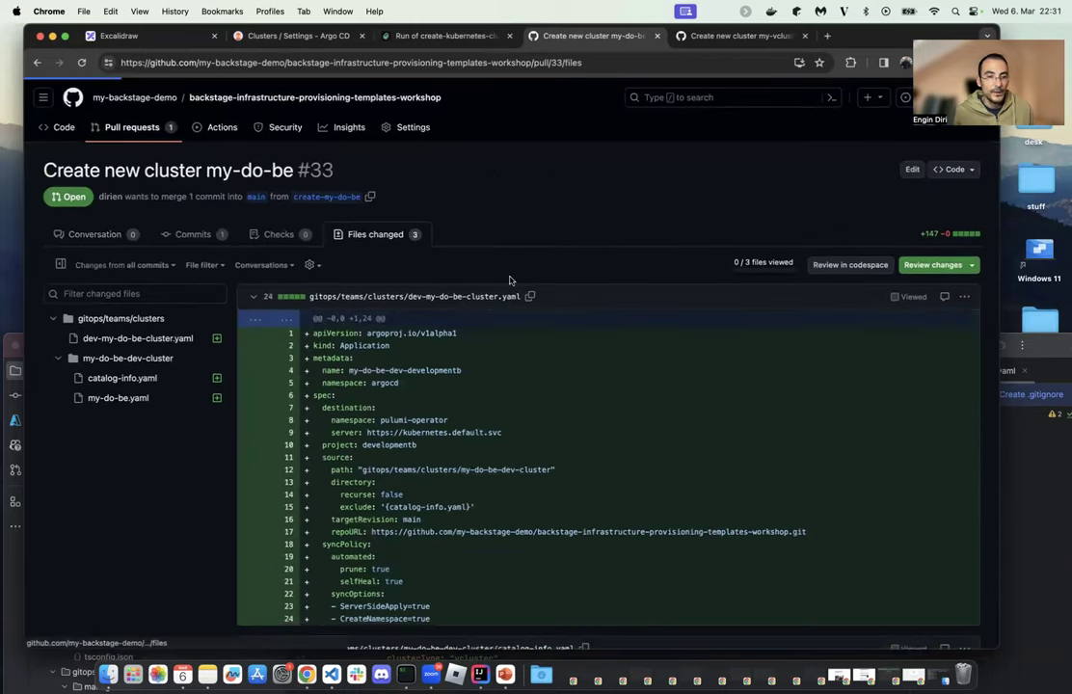
{"action": "left_click", "coordinate": [182, 507]}
{"action": "left_click", "coordinate": [219, 531]}
{"action": "left_click", "coordinate": [261, 571]}
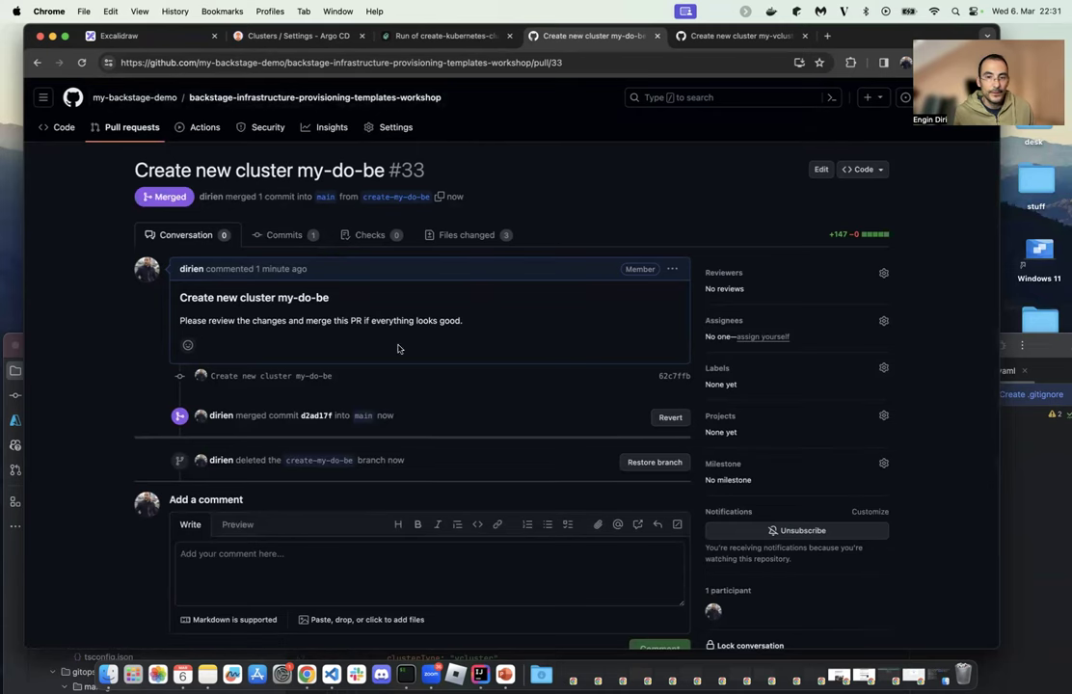
Switch to the k9s terminal and look through the secrets list down to the pulumi-operator namespace.
{"action": "left_click", "coordinate": [406, 673]}
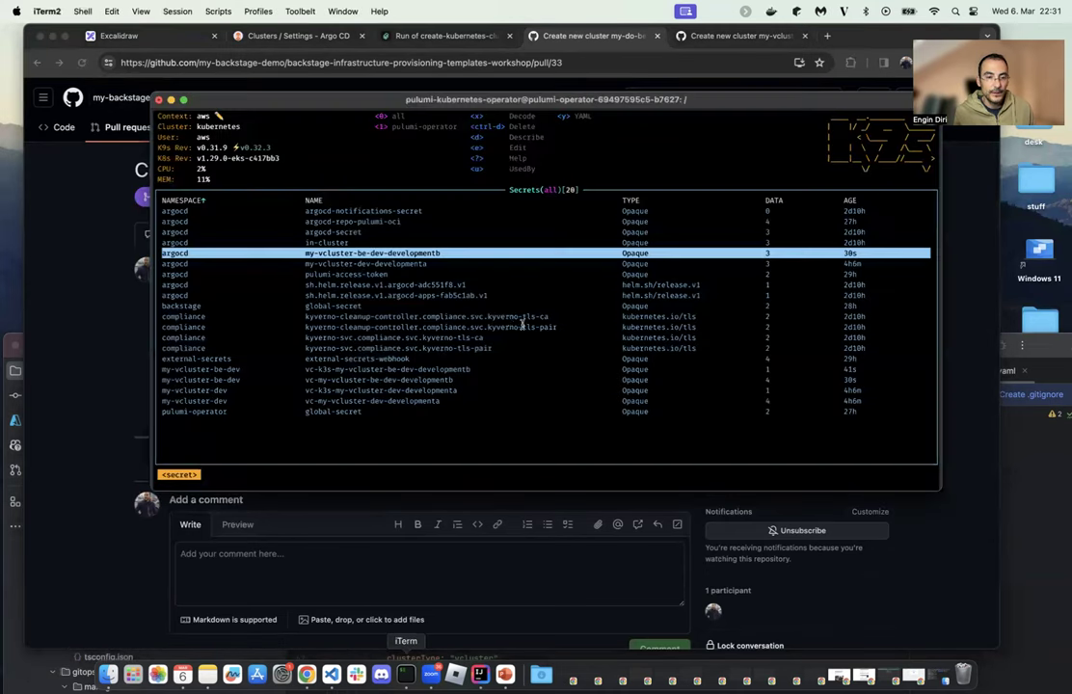
{"action": "key", "text": "Down"}
{"action": "key", "text": "Down"}
{"action": "key", "text": "Down"}
{"action": "key", "text": "Down"}
{"action": "key", "text": "Down"}
{"action": "key", "text": "Down"}
{"action": "key", "text": "Down"}
{"action": "key", "text": "Down"}
{"action": "key", "text": "Down"}
{"action": "key", "text": "Down"}
{"action": "key", "text": "Down"}
{"action": "key", "text": "Down"}
{"action": "key", "text": "Down"}
{"action": "key", "text": "Down"}
{"action": "key", "text": "Down"}
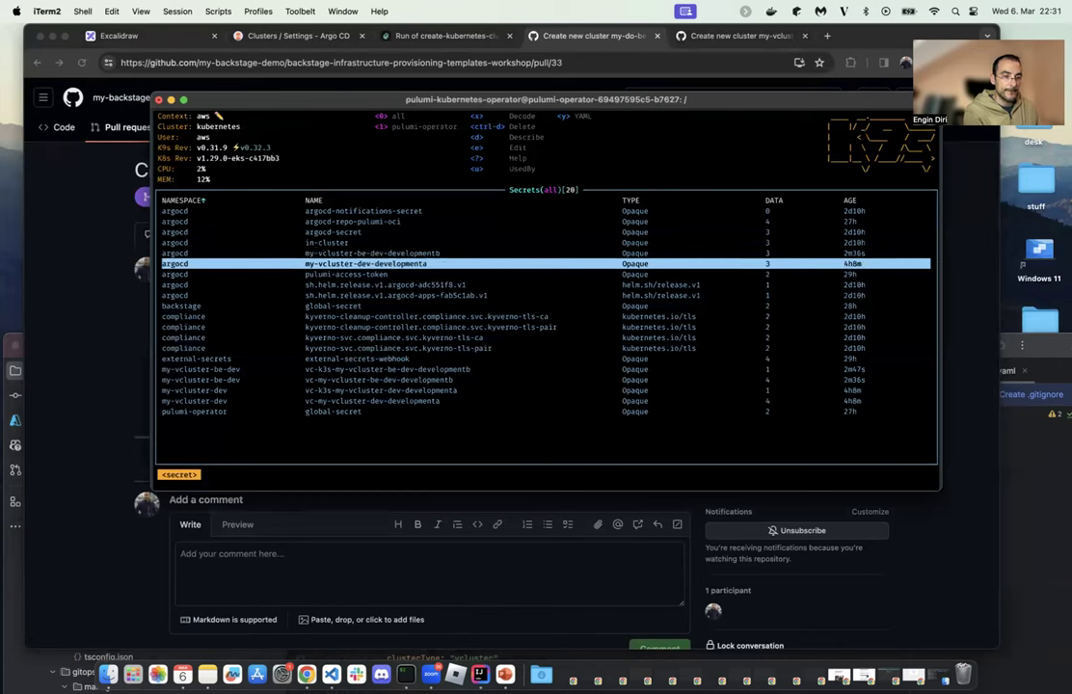
{"action": "key", "text": "Return"}
{"action": "key", "text": "Escape"}
{"action": "key", "text": "Return"}
{"action": "key", "text": "Escape"}
List the pods of all namespaces in k9s and read the pulumi-operator pod's logs with line wrapping on.
{"action": "type", "text": ":ns"}
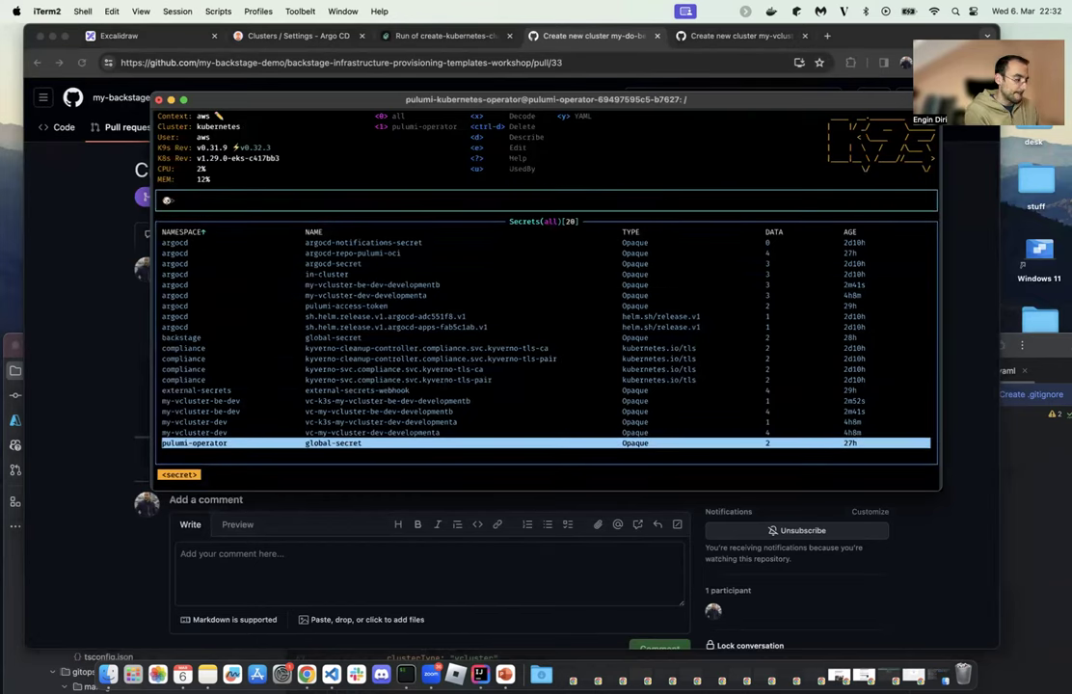
{"action": "key", "text": "Return"}
{"action": "key", "text": "Return"}
{"action": "key", "text": "Down"}
{"action": "key", "text": "Down"}
{"action": "key", "text": "Down"}
{"action": "key", "text": "Down"}
{"action": "key", "text": "Down"}
{"action": "key", "text": "Down"}
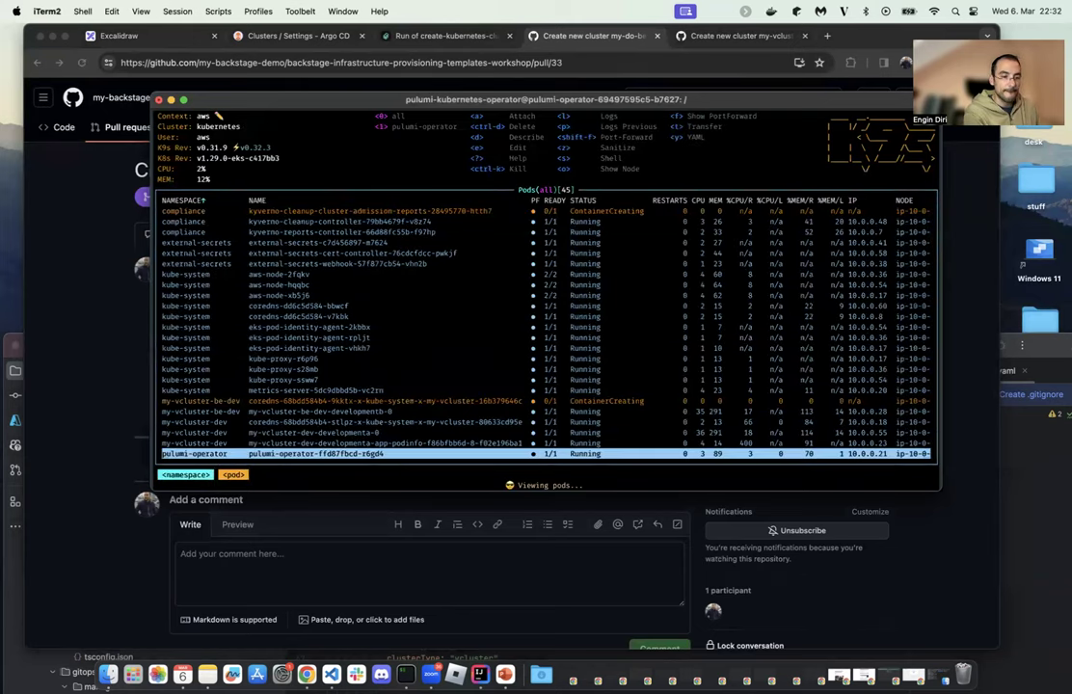
{"action": "key", "text": "l"}
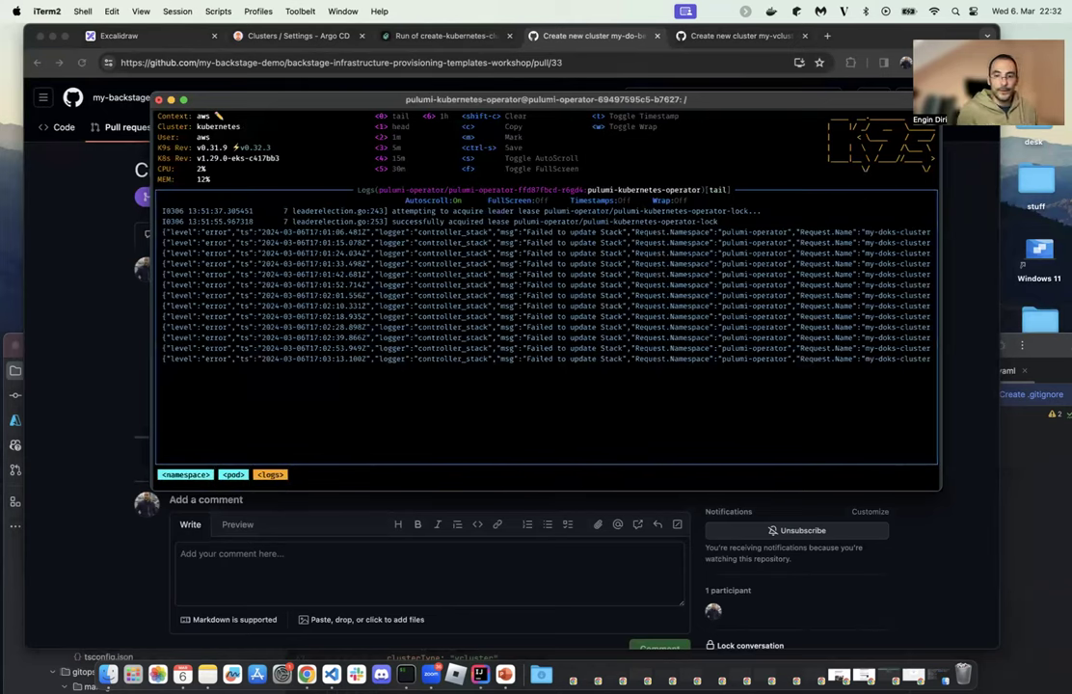
{"action": "key", "text": "w"}
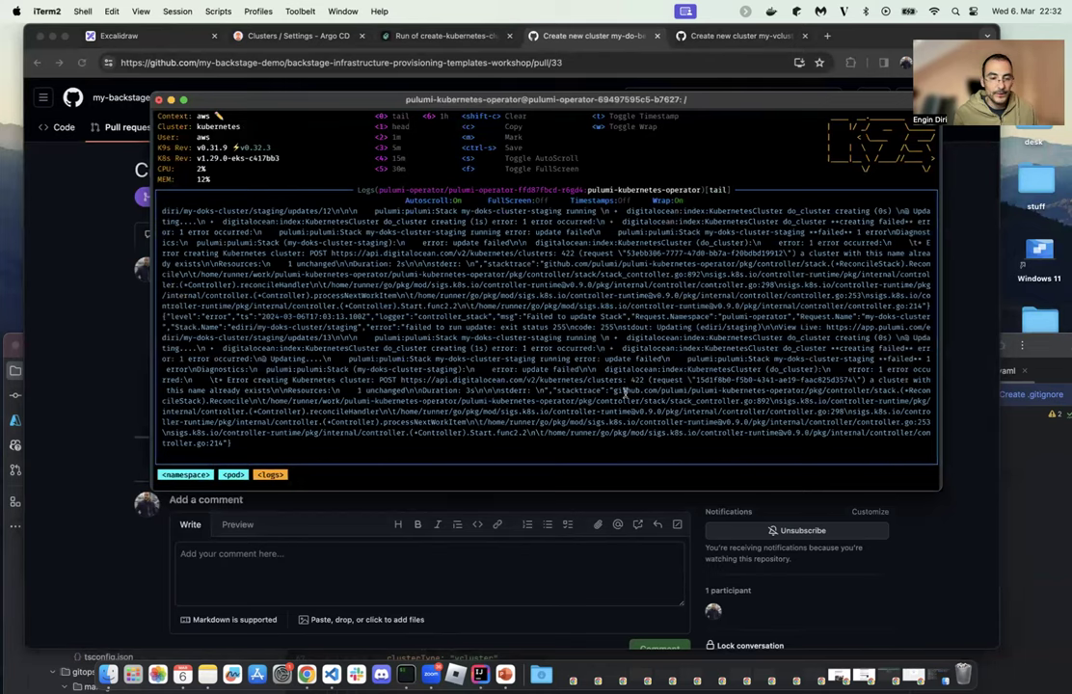
{"action": "key", "text": "Escape"}
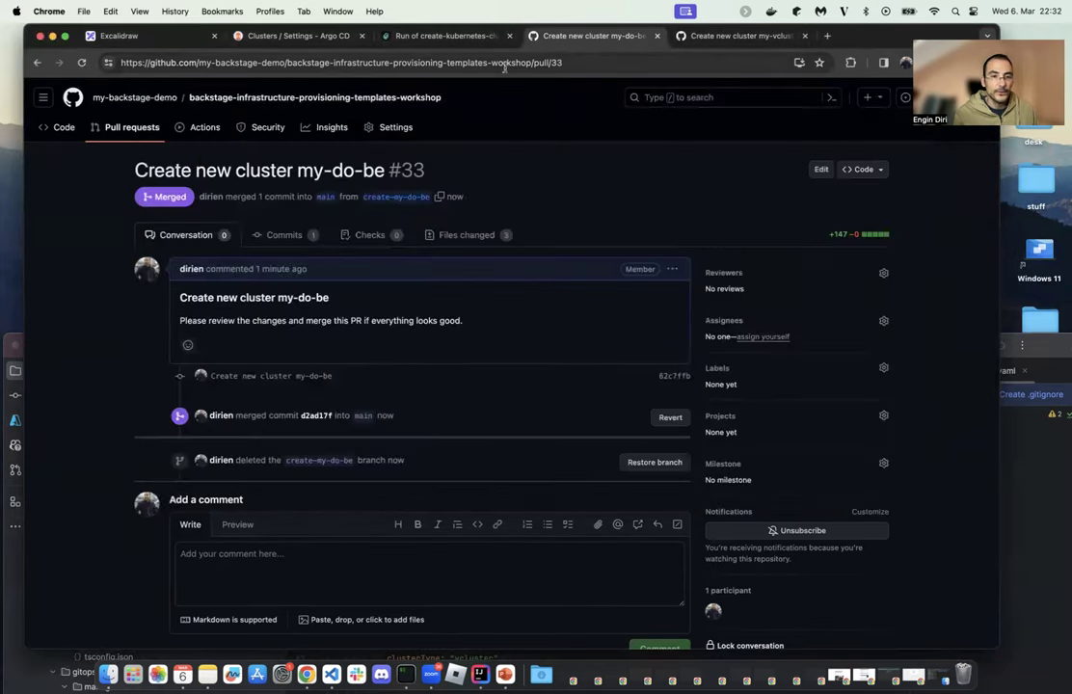
Open app.pulumi.com in a new browser tab, choose the organization and refresh its dashboard.
{"action": "left_click", "coordinate": [125, 337]}
{"action": "left_click", "coordinate": [827, 38]}
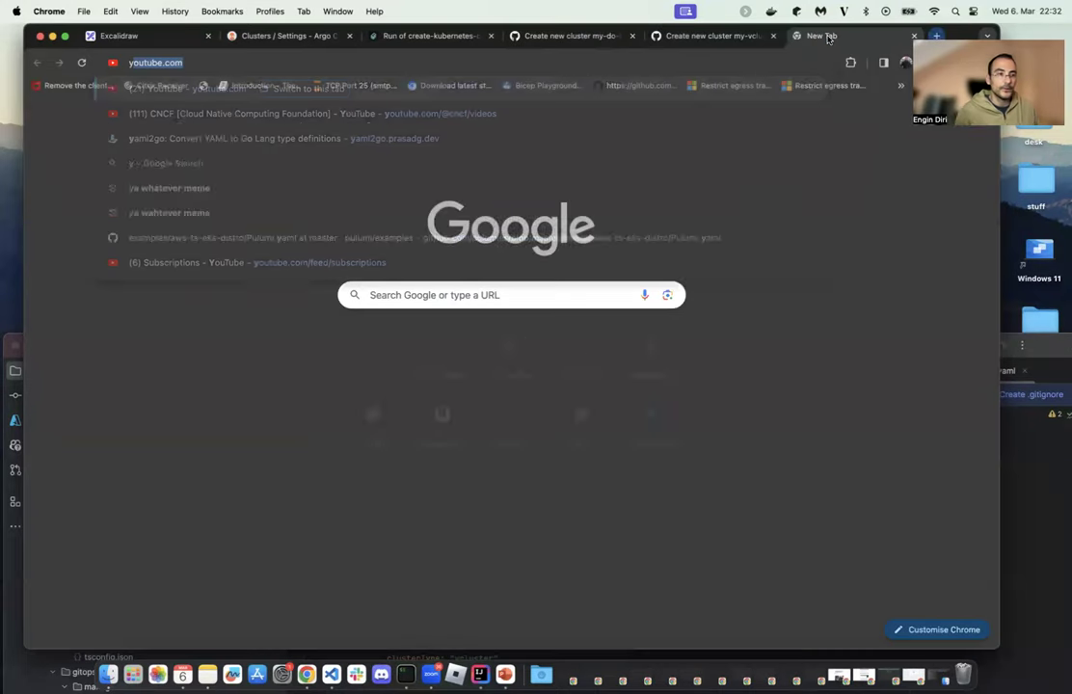
{"action": "type", "text": "app.pulumi"}
{"action": "key", "text": "Return"}
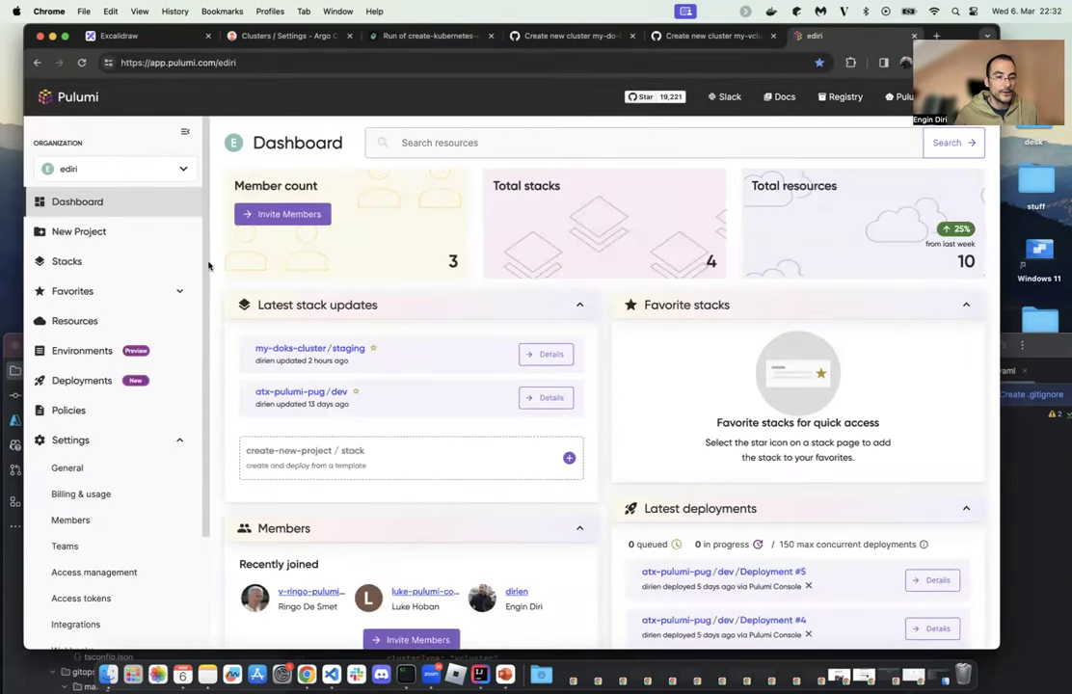
{"action": "left_click", "coordinate": [82, 61]}
{"action": "left_click", "coordinate": [106, 180]}
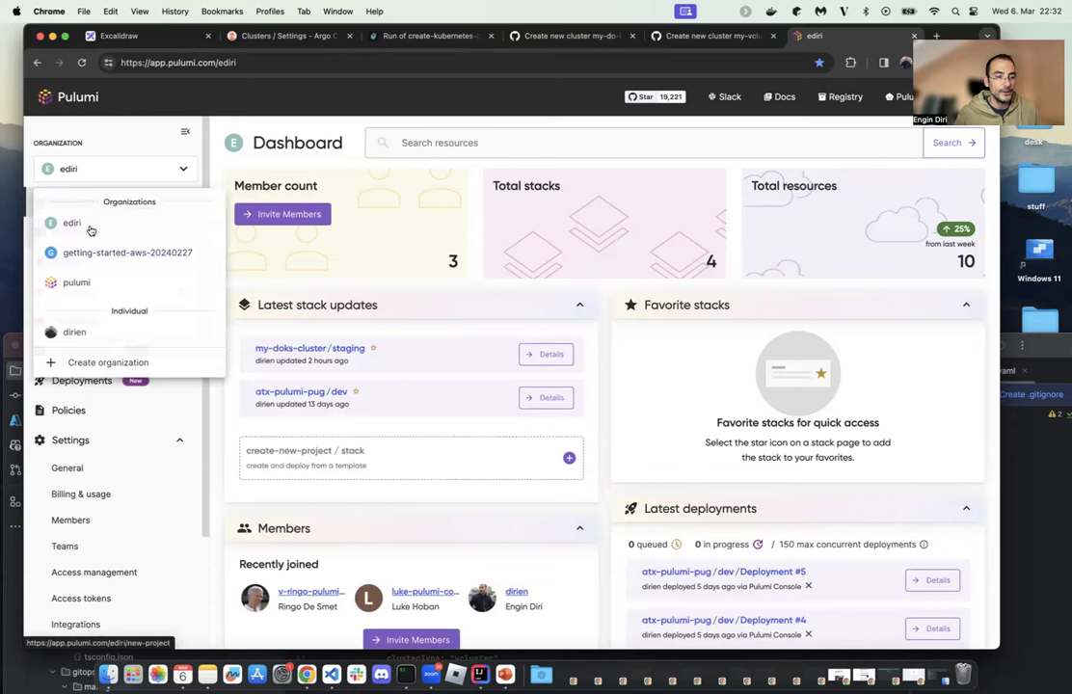
{"action": "left_click", "coordinate": [73, 220]}
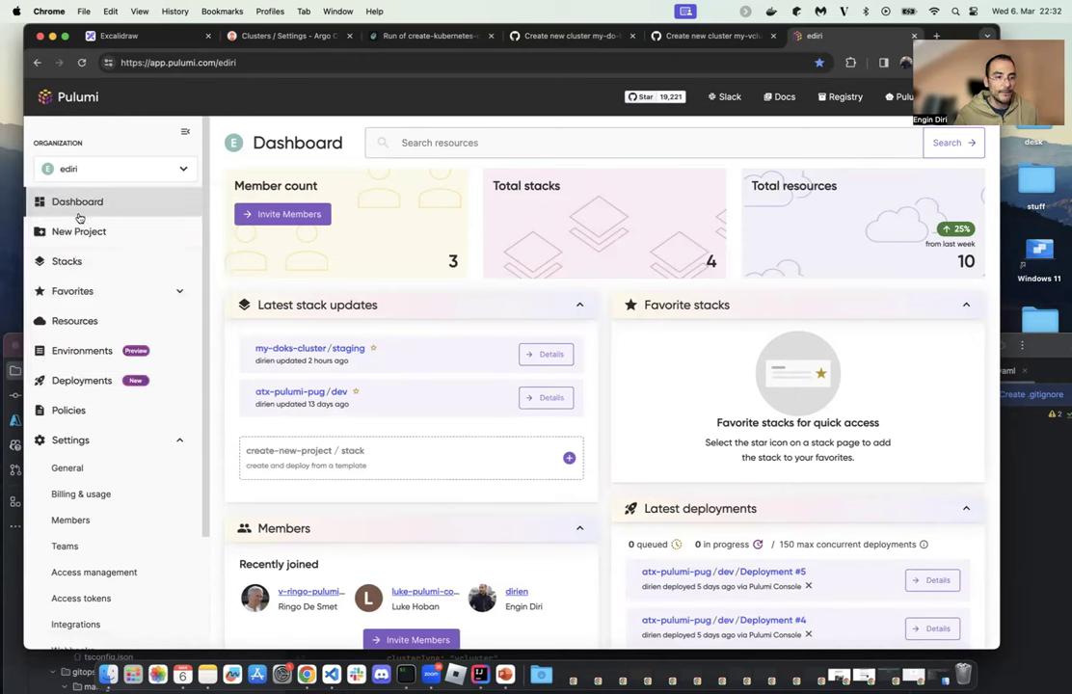
{"action": "left_click", "coordinate": [82, 63]}
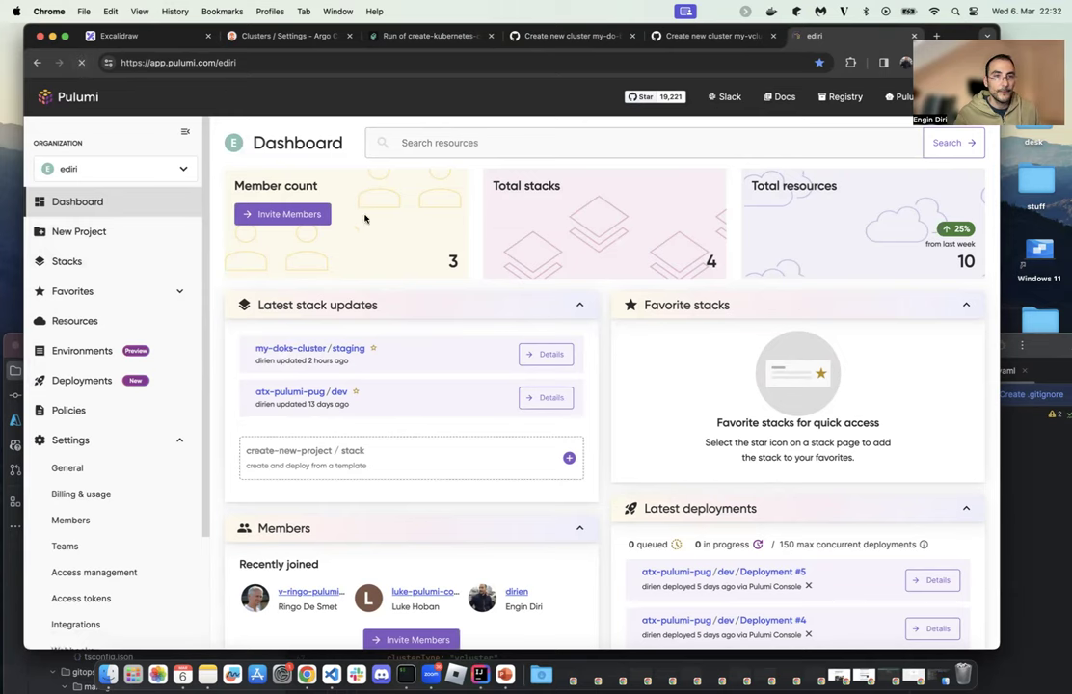
Look through the Argo CD applications list for the my-do-be-dev-developmentb application.
{"action": "left_click", "coordinate": [258, 38]}
{"action": "left_click", "coordinate": [97, 157]}
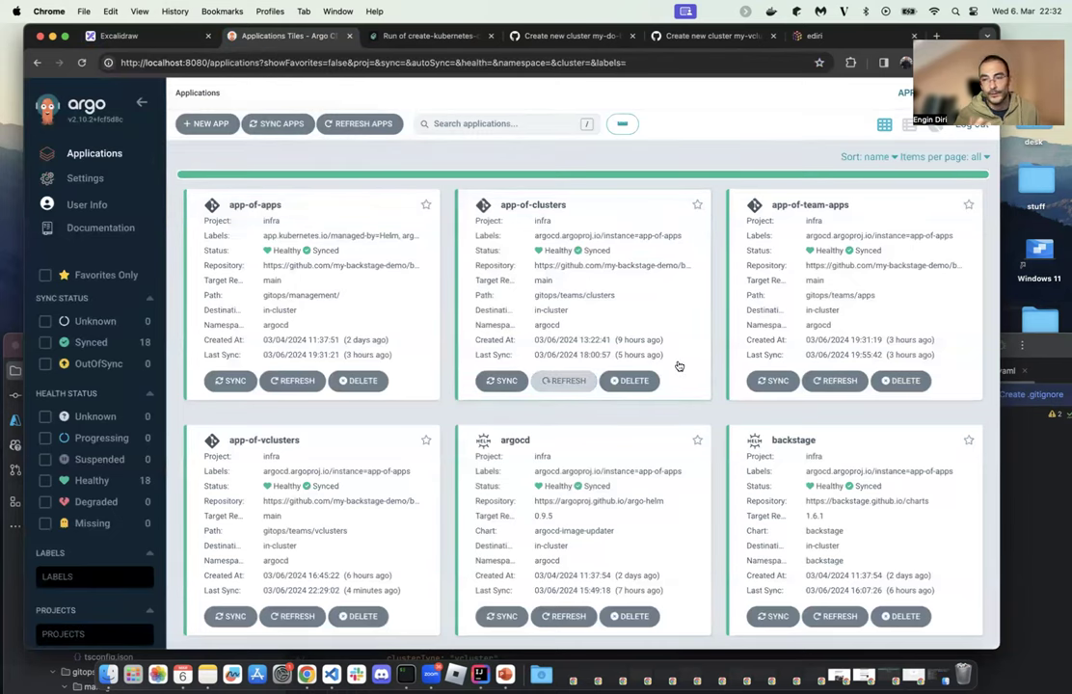
{"action": "scroll", "coordinate": [616, 341], "scroll_direction": "down", "scroll_amount": 2}
{"action": "scroll", "coordinate": [617, 341], "scroll_direction": "down", "scroll_amount": 10}
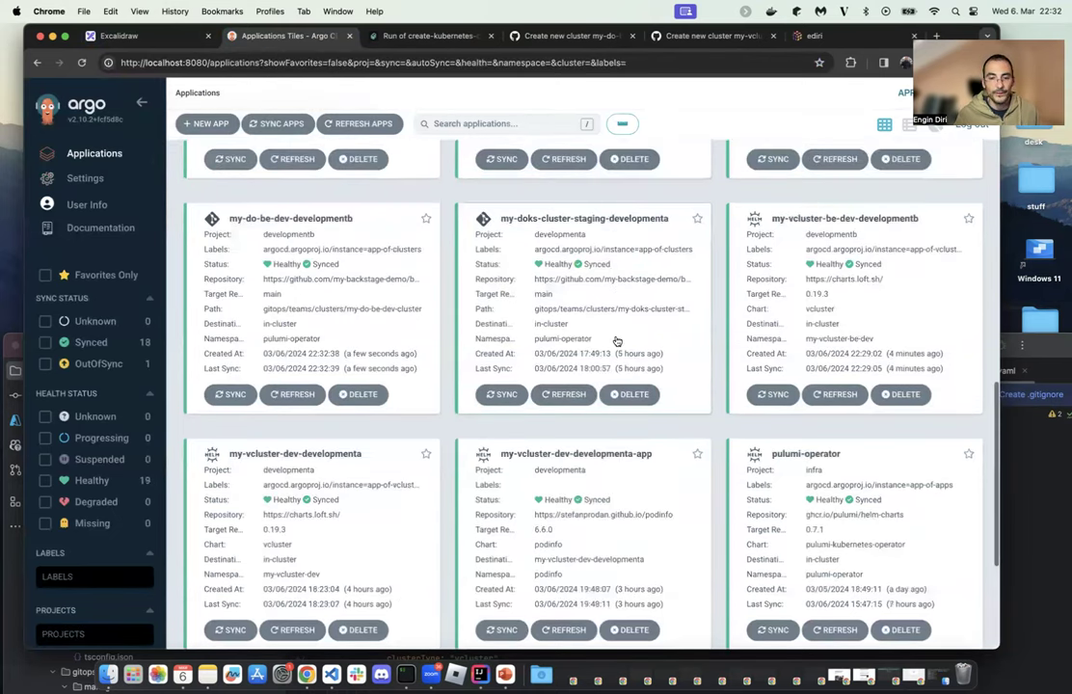
{"action": "scroll", "coordinate": [617, 440], "scroll_direction": "up", "scroll_amount": 8}
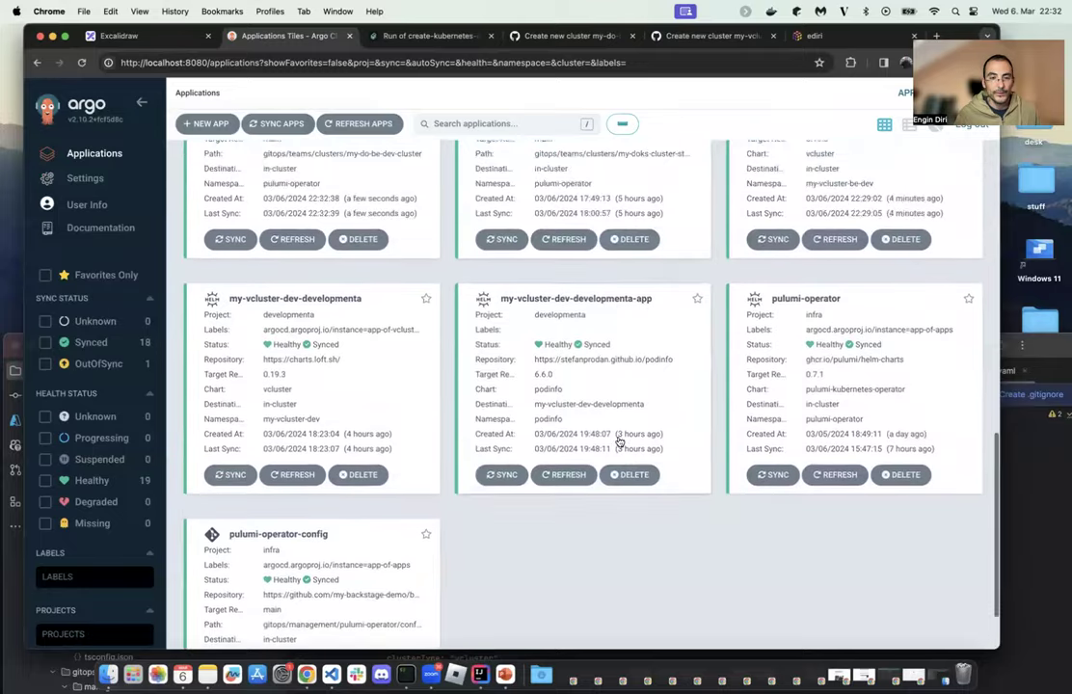
{"action": "scroll", "coordinate": [620, 441], "scroll_direction": "up", "scroll_amount": 7}
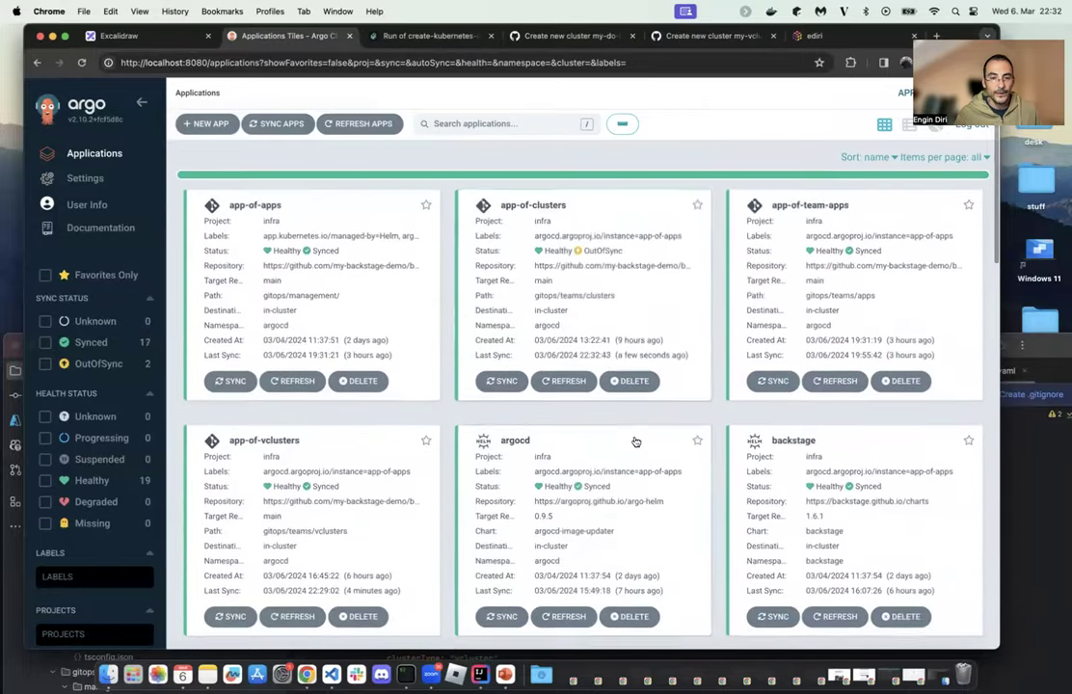
Open app-of-clusters in Argo CD and follow its my-do-be-dev-developmentb application to the program and stack resources.
{"action": "left_click", "coordinate": [644, 306]}
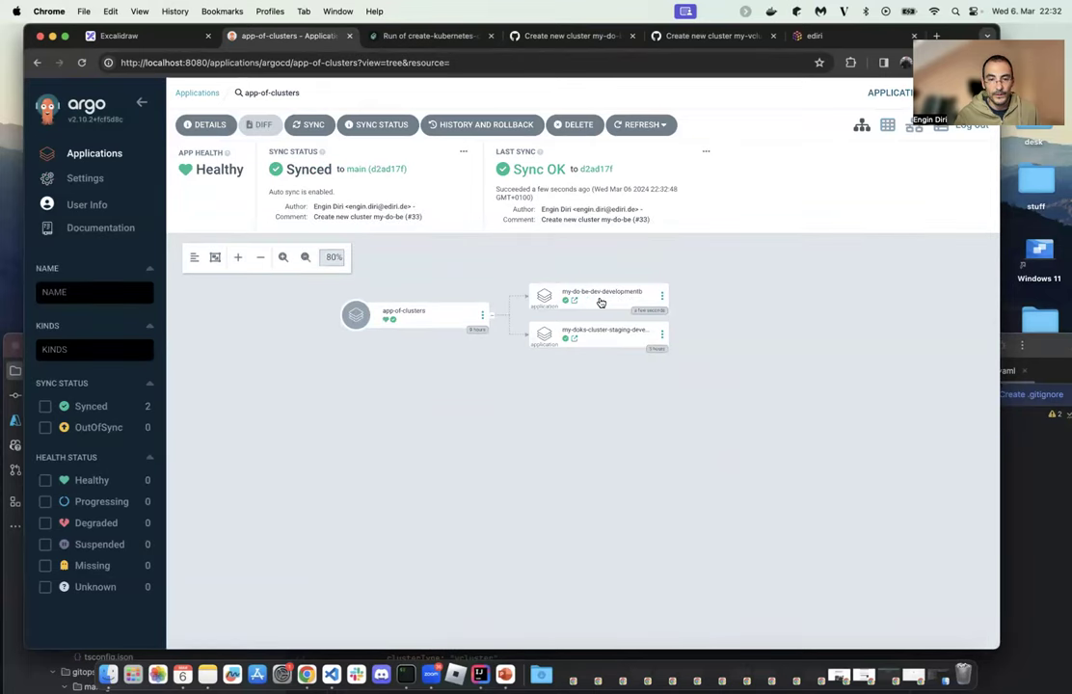
{"action": "left_click", "coordinate": [599, 303]}
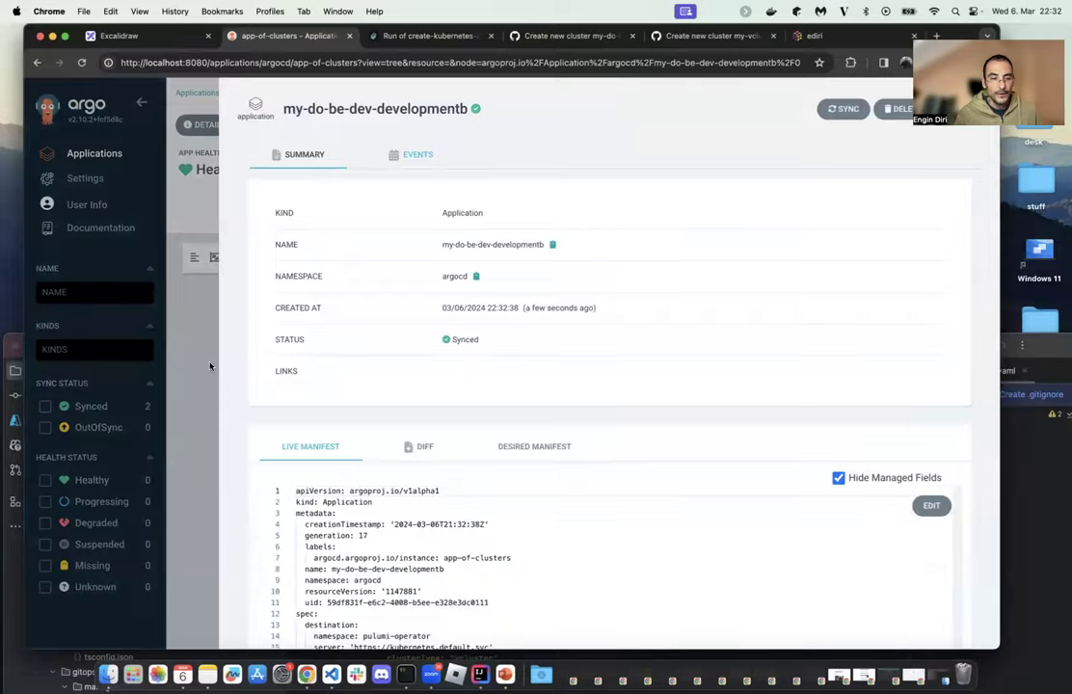
{"action": "left_click", "coordinate": [183, 320]}
{"action": "left_click", "coordinate": [576, 304]}
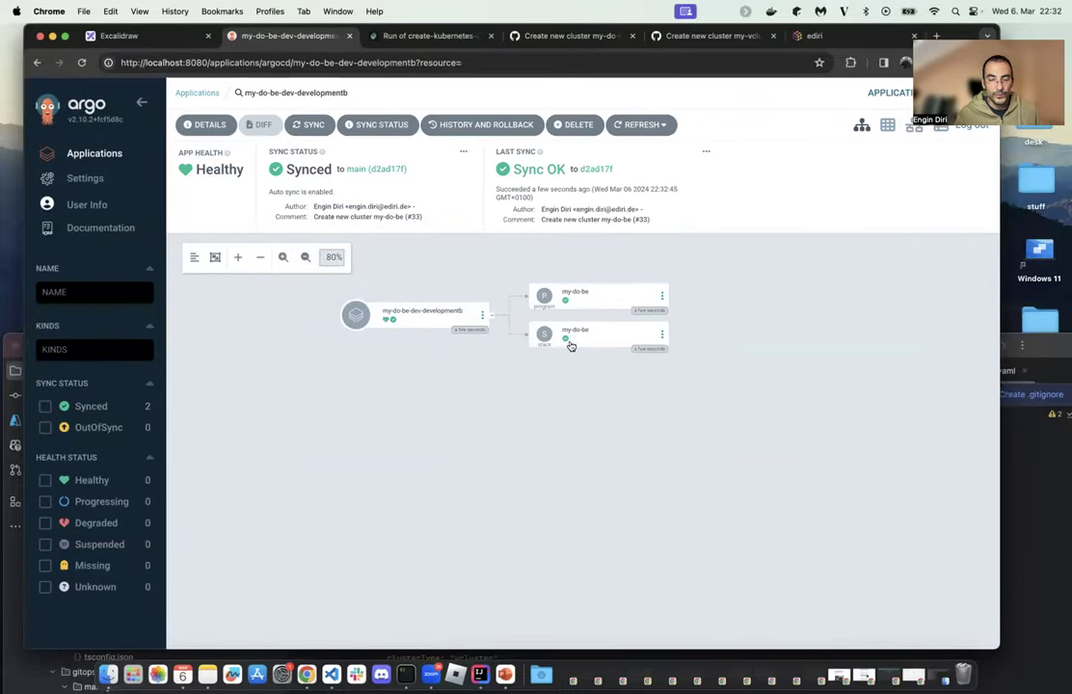
Refresh the Pulumi dashboard and open Update #1 of the my-do-be/dev stack.
{"action": "left_click", "coordinate": [805, 36]}
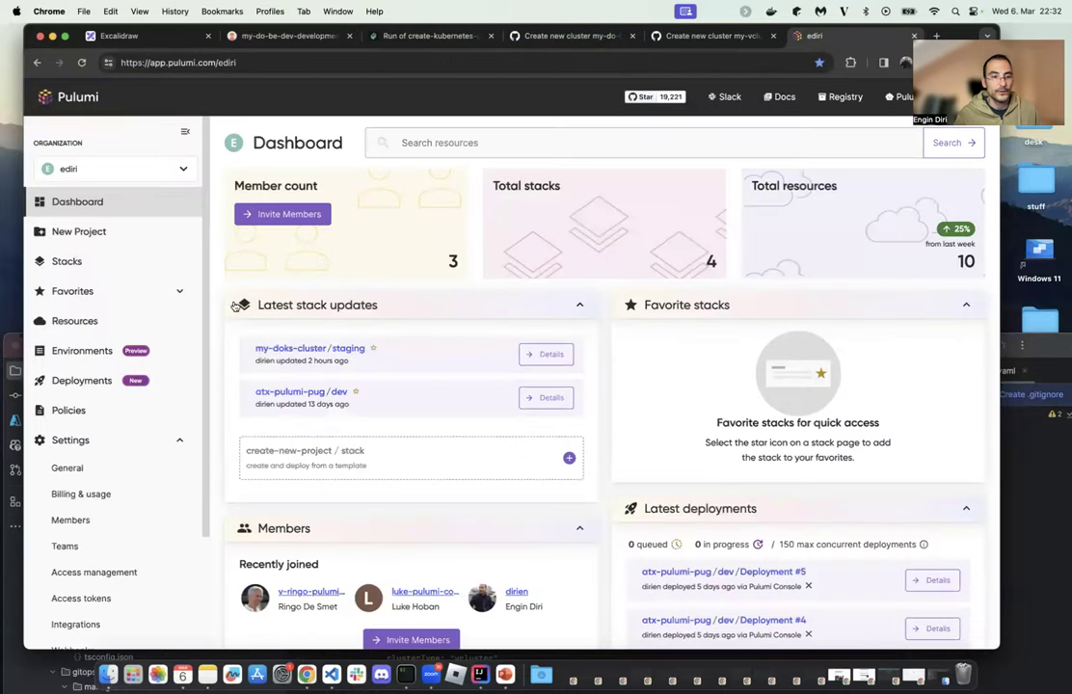
{"action": "left_click", "coordinate": [91, 102]}
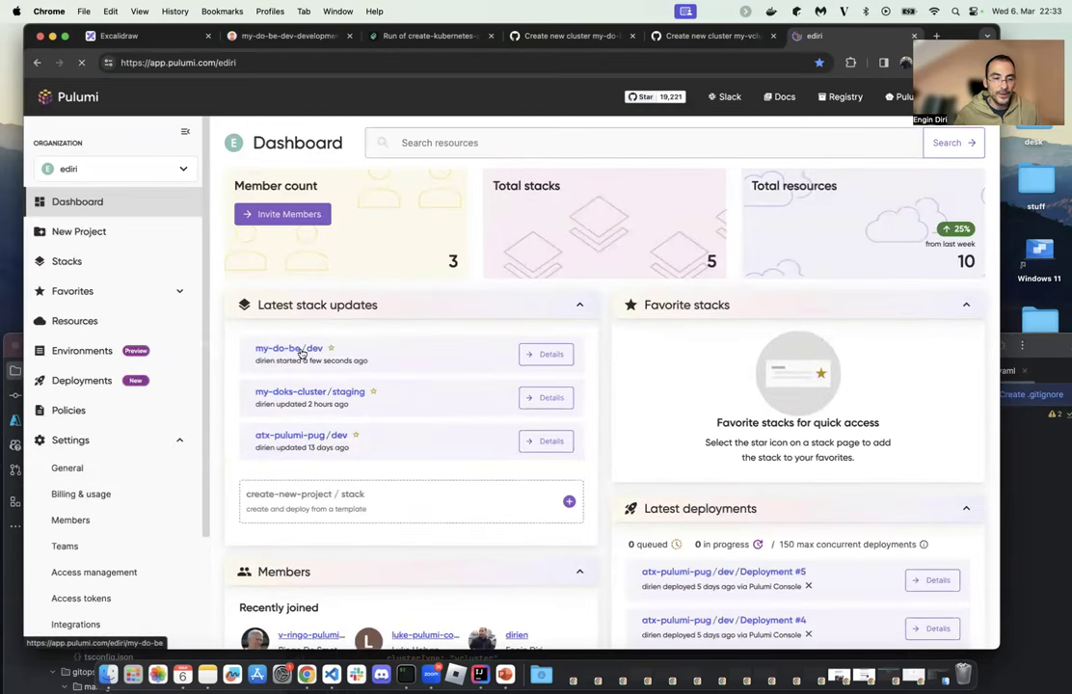
{"action": "left_click", "coordinate": [304, 351]}
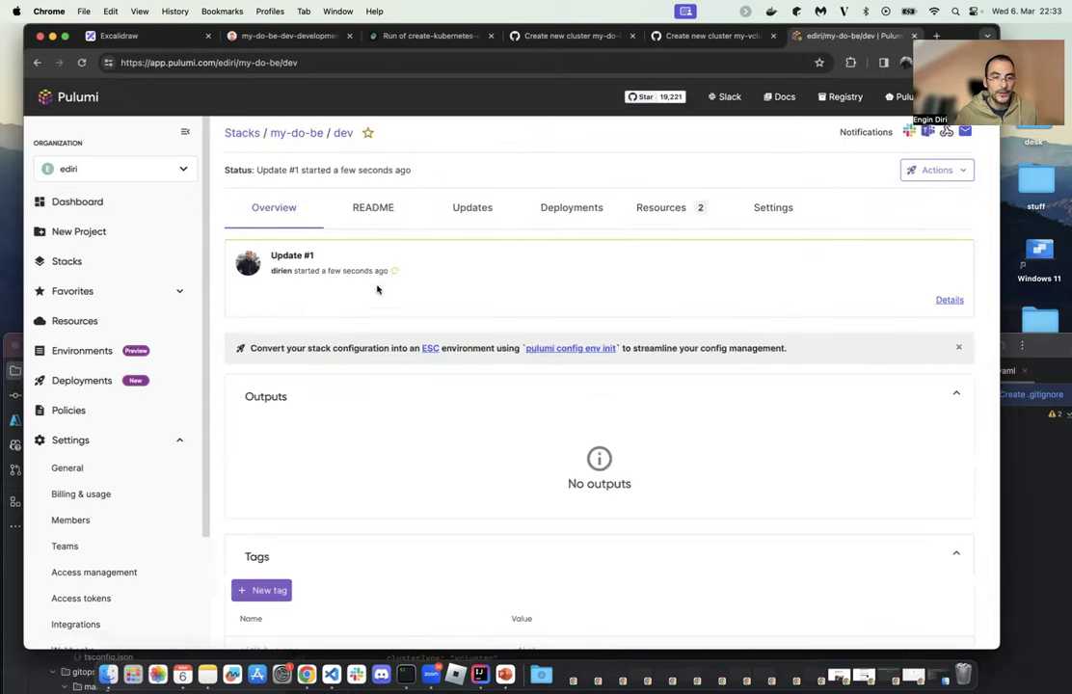
{"action": "left_click", "coordinate": [467, 212]}
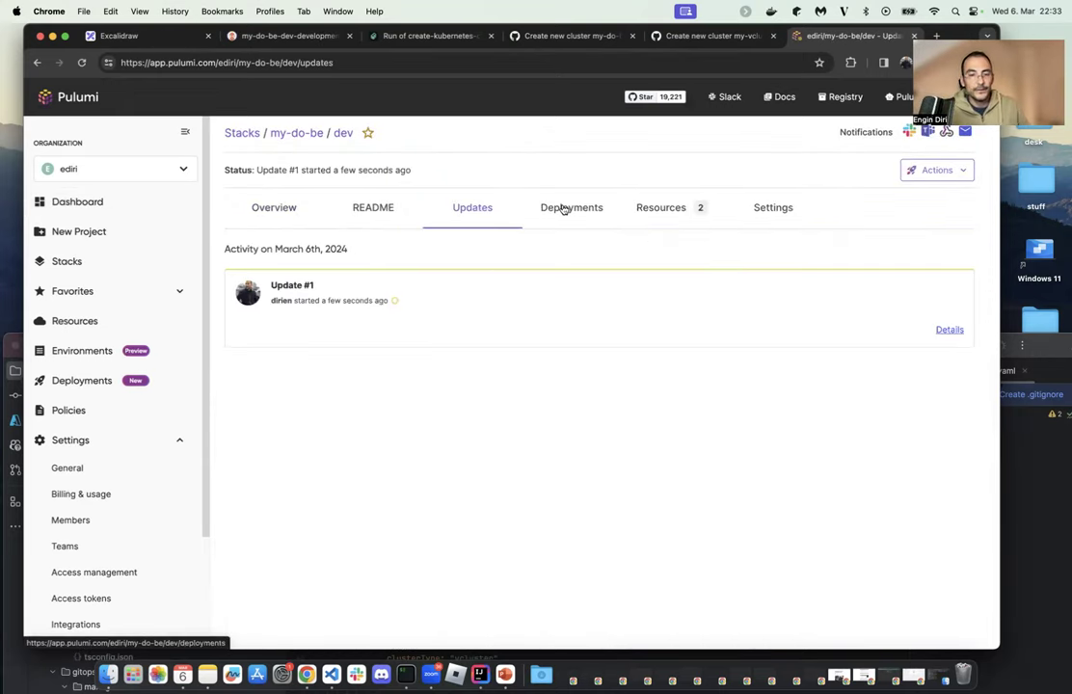
{"action": "left_click", "coordinate": [292, 286]}
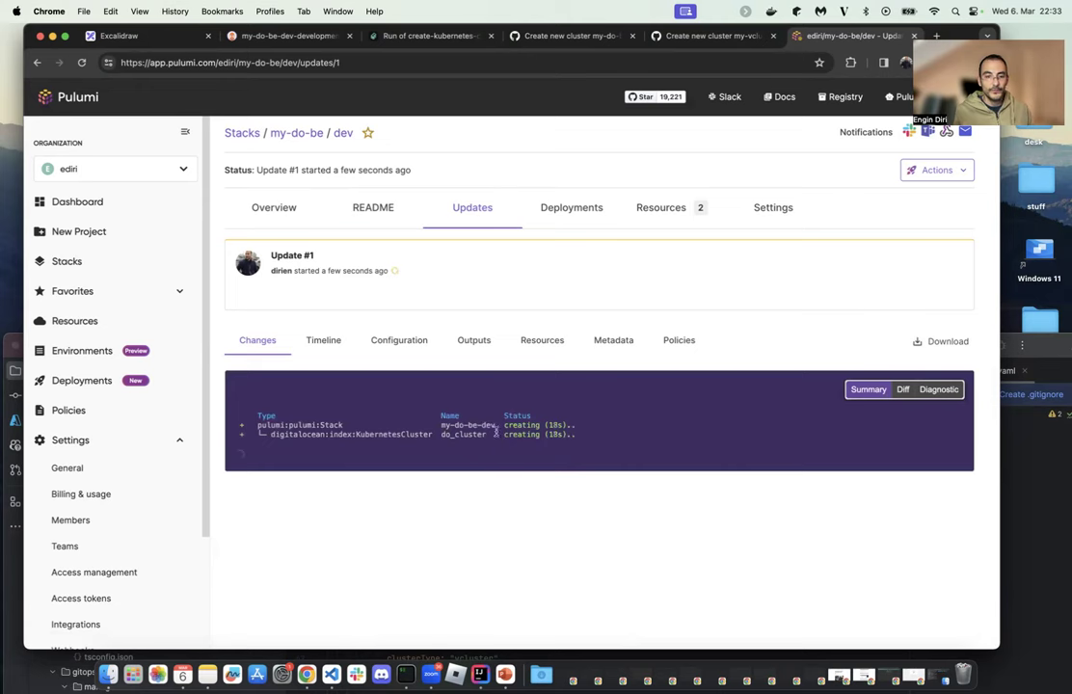
Check the Kubernetes clusters list in the DigitalOcean control panel, then recheck the my-do-be update in Pulumi.
{"action": "left_click", "coordinate": [711, 36]}
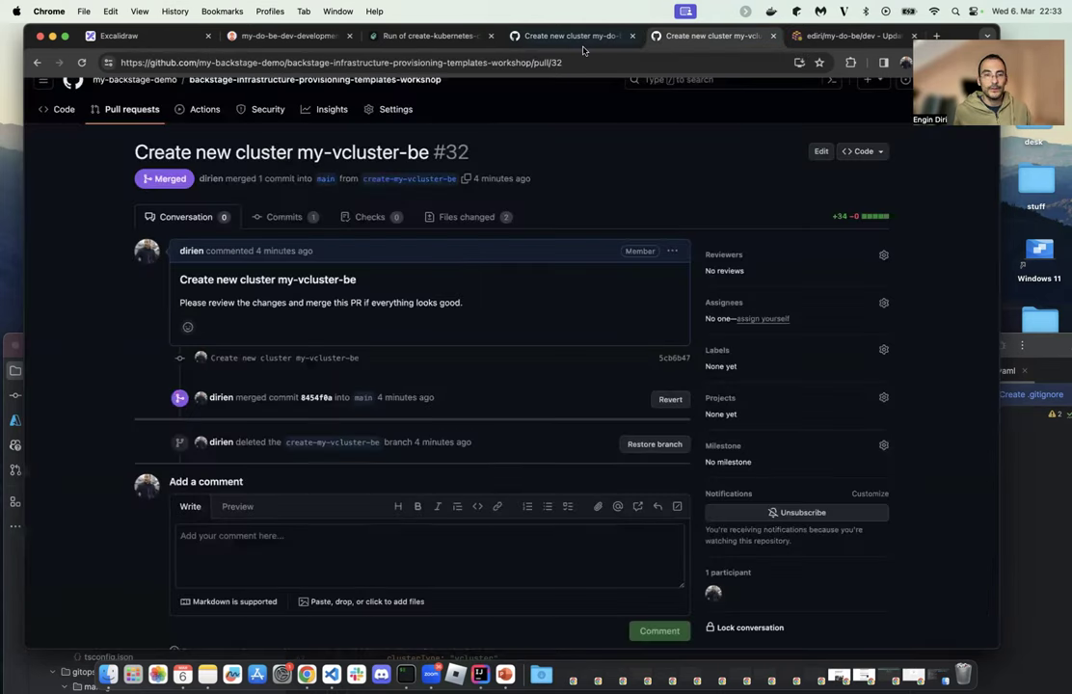
{"action": "left_click", "coordinate": [531, 64]}
{"action": "type", "text": "dig"}
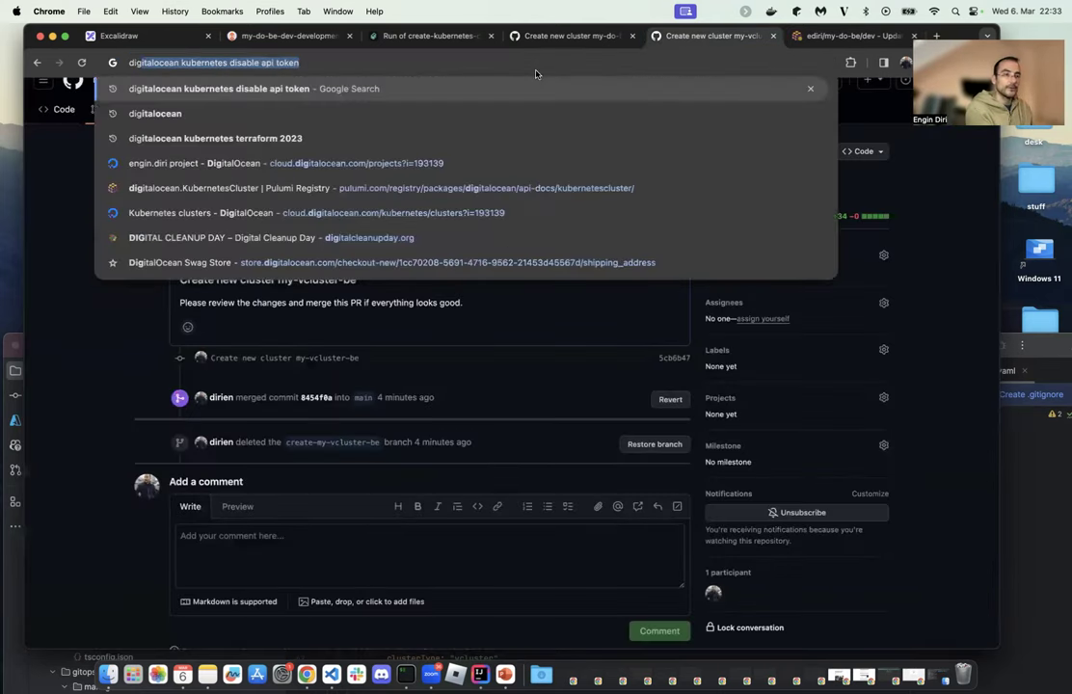
{"action": "key", "text": "Down"}
{"action": "key", "text": "Down"}
{"action": "key", "text": "Down"}
{"action": "key", "text": "Down"}
{"action": "key", "text": "Up"}
{"action": "key", "text": "Return"}
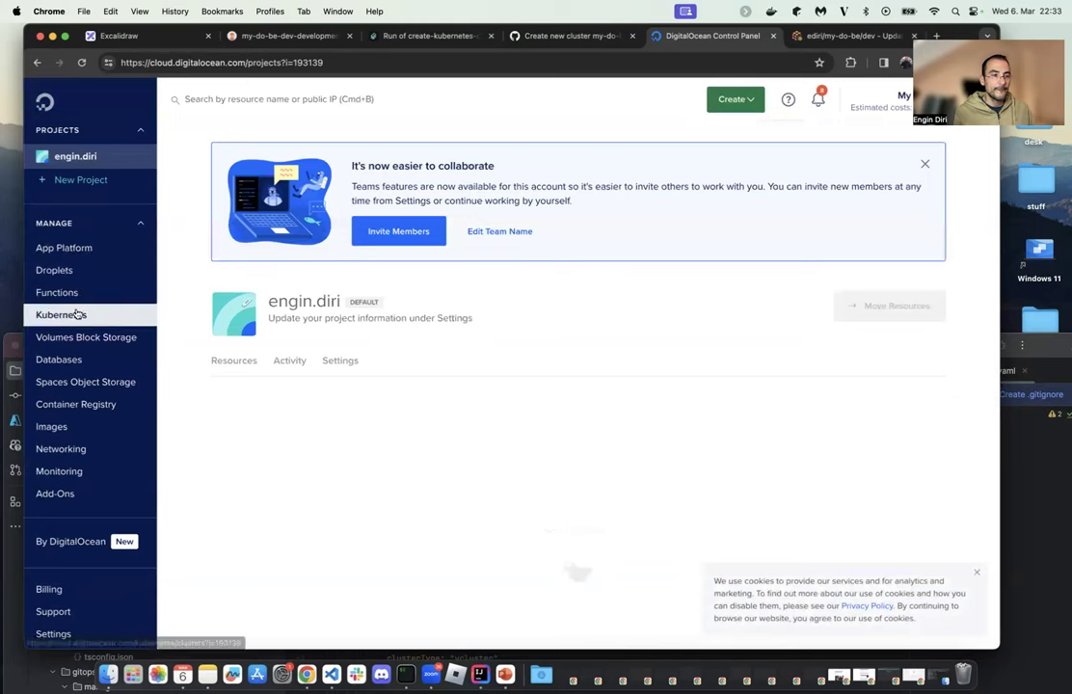
{"action": "left_click", "coordinate": [78, 314]}
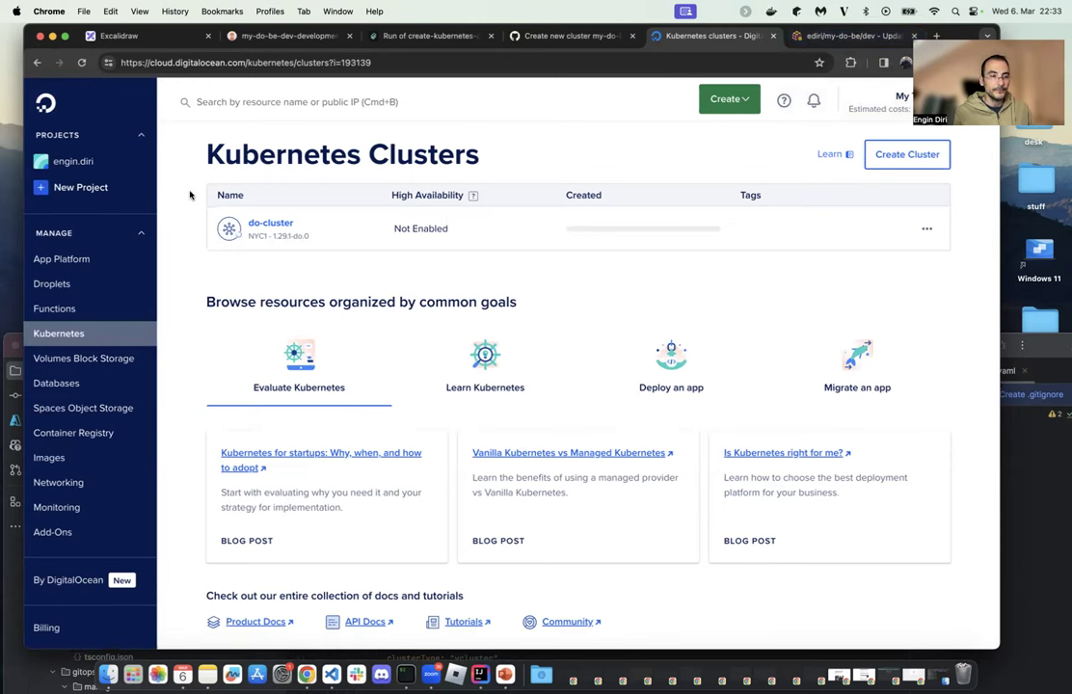
{"action": "left_click", "coordinate": [82, 61]}
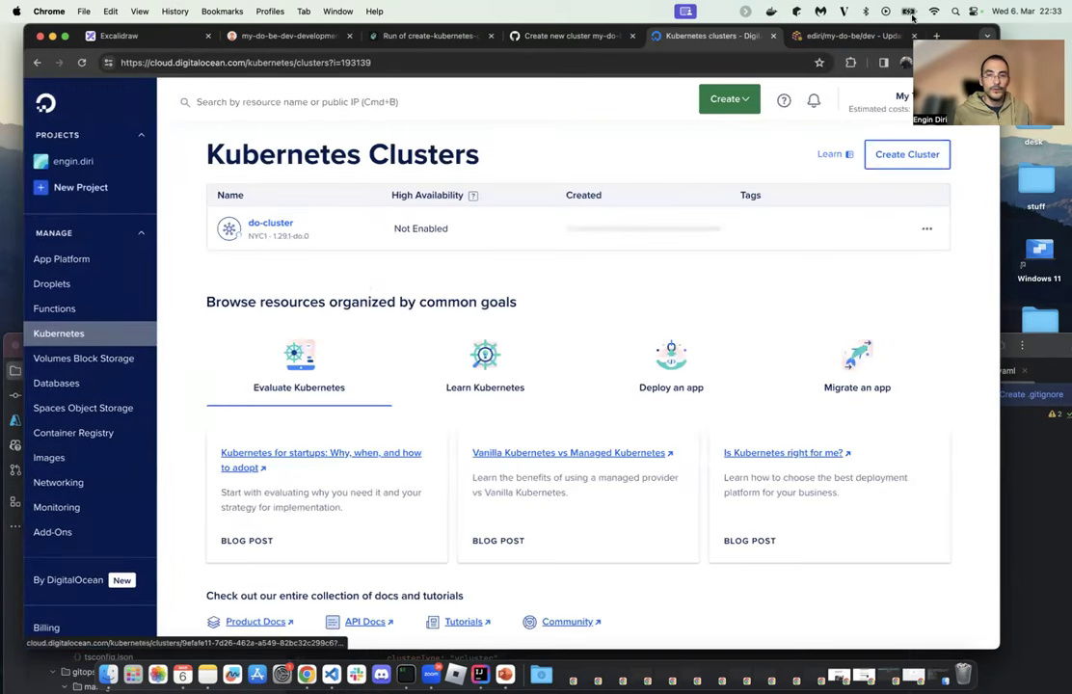
{"action": "left_click", "coordinate": [829, 35]}
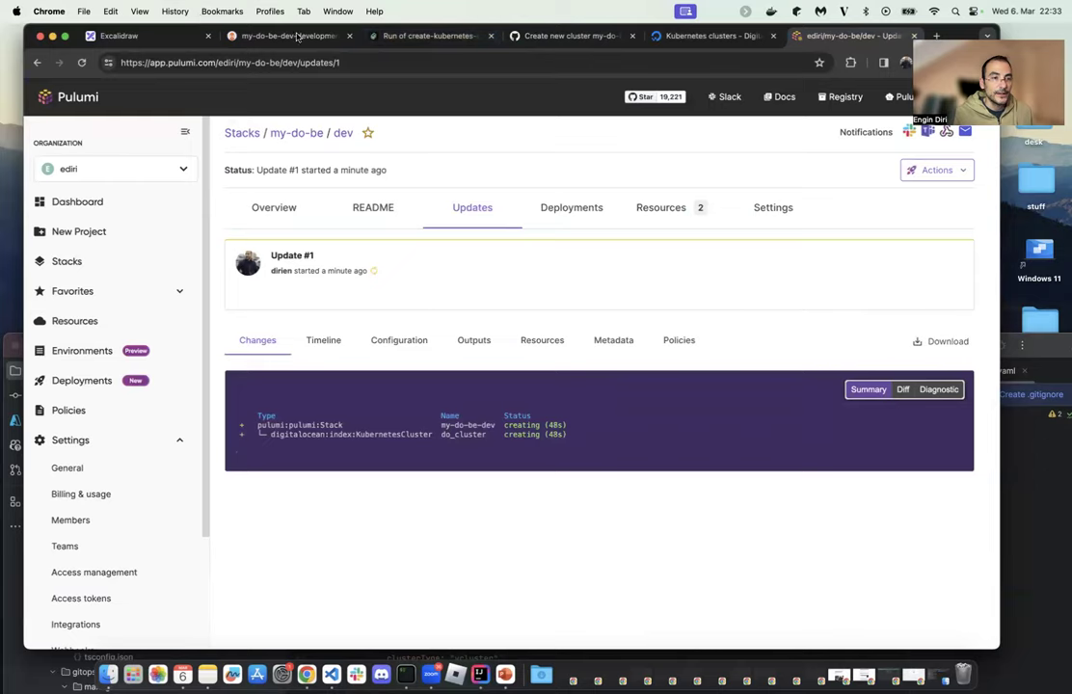
Return to Backstage, dismiss the error notice and view the available templates down to Microservice on Kubernetes.
{"action": "left_click", "coordinate": [425, 34]}
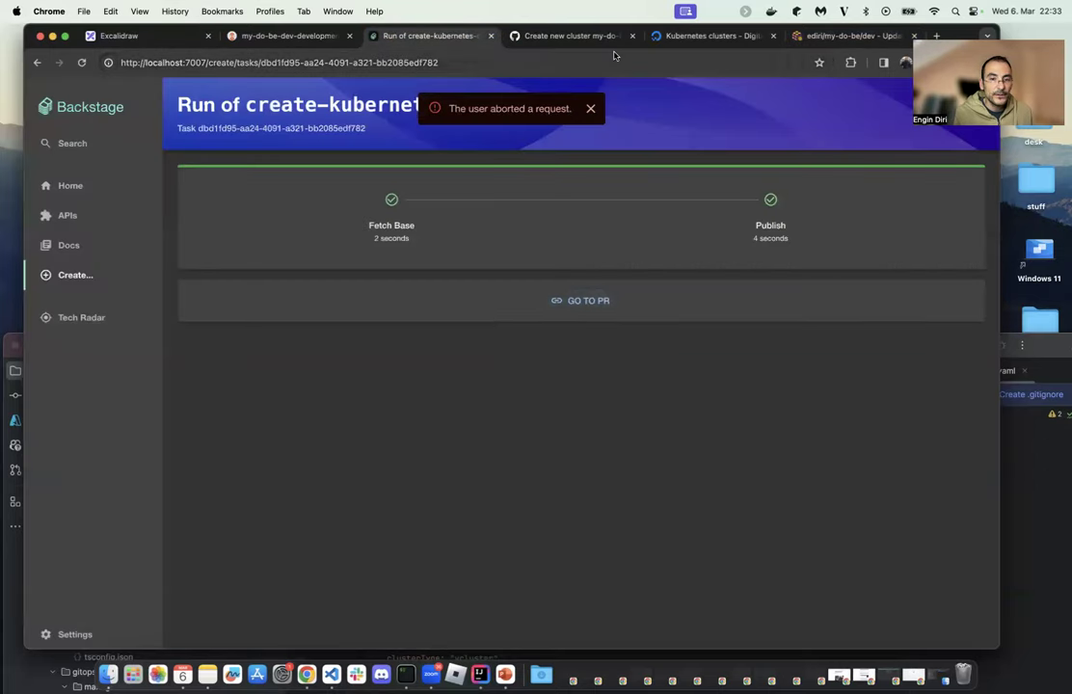
{"action": "left_click", "coordinate": [591, 108]}
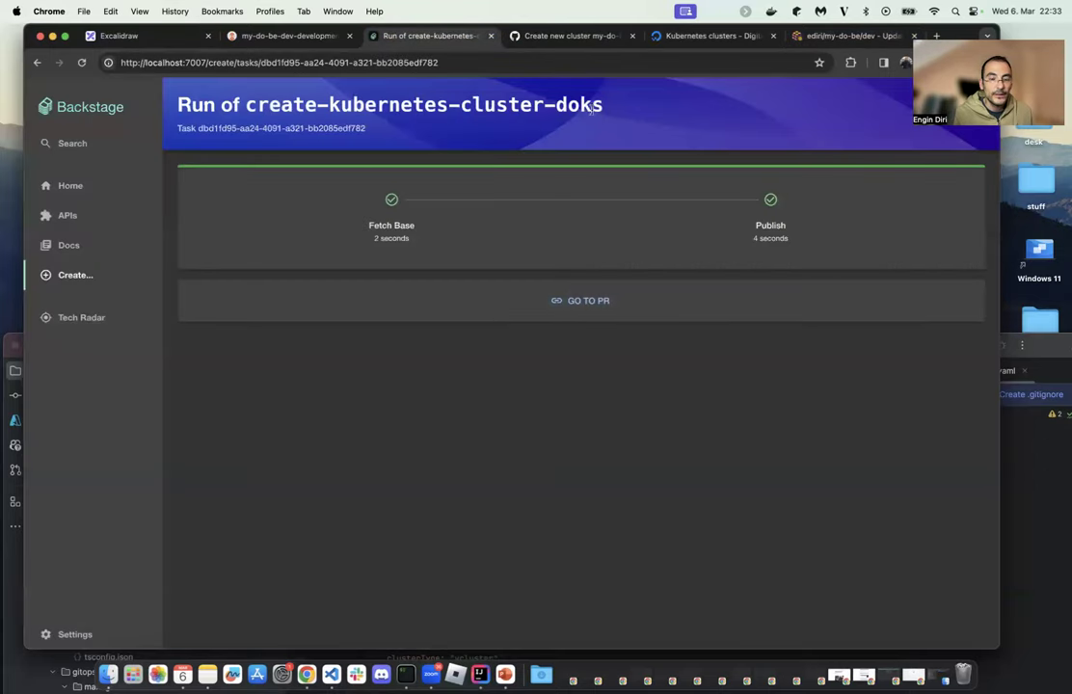
{"action": "left_click", "coordinate": [73, 185]}
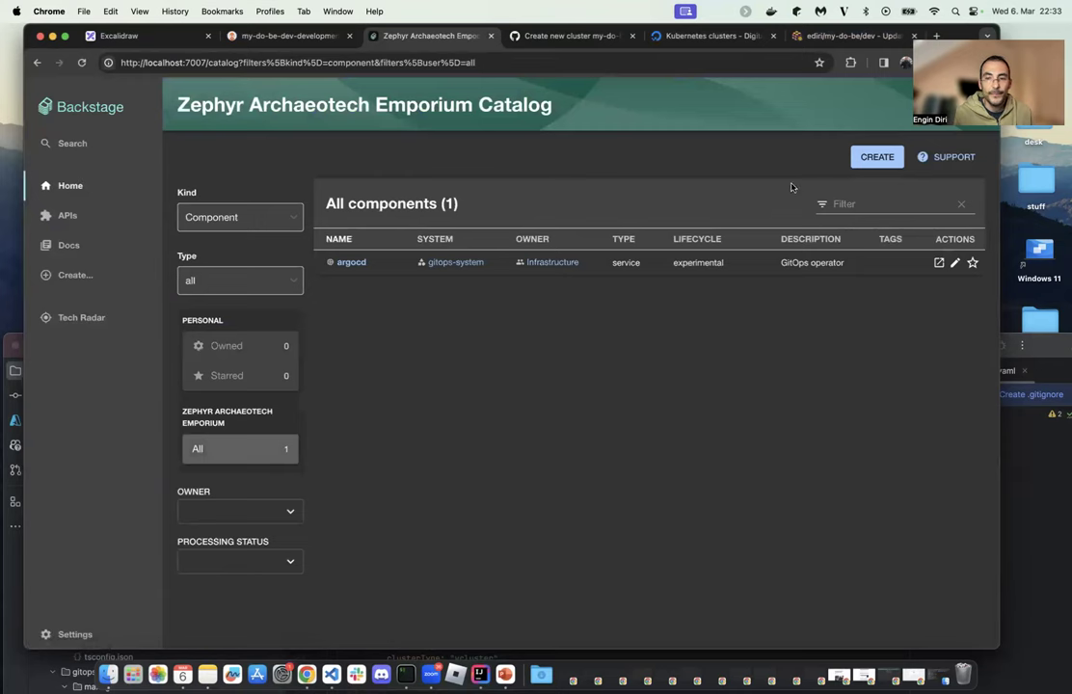
{"action": "left_click", "coordinate": [876, 156]}
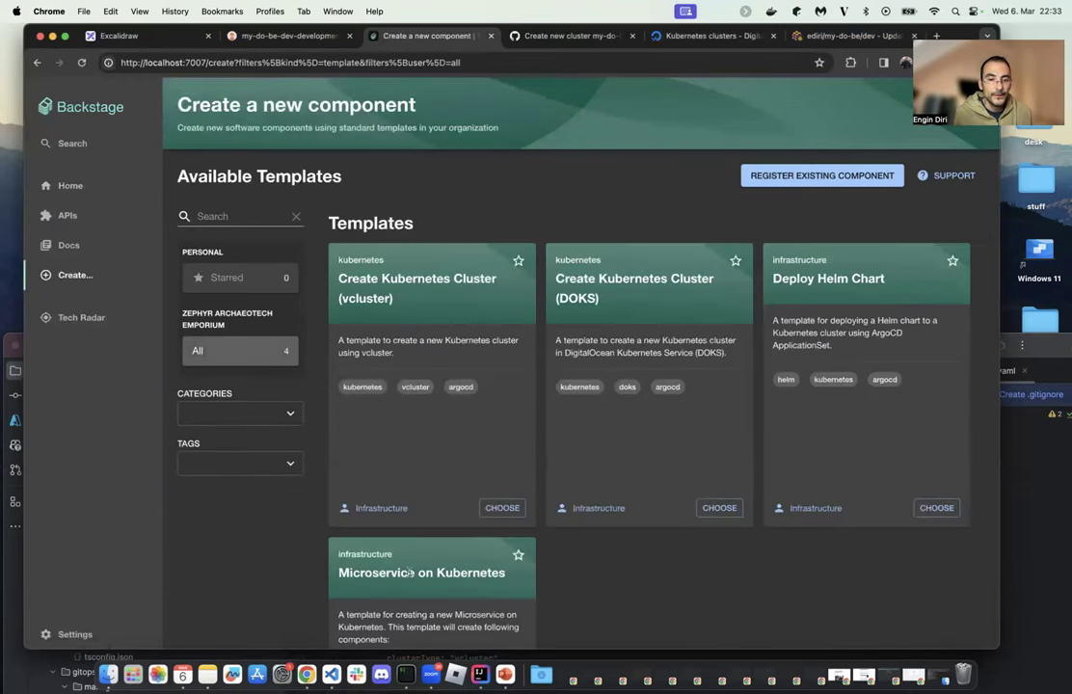
{"action": "scroll", "coordinate": [858, 355], "scroll_direction": "down", "scroll_amount": 3}
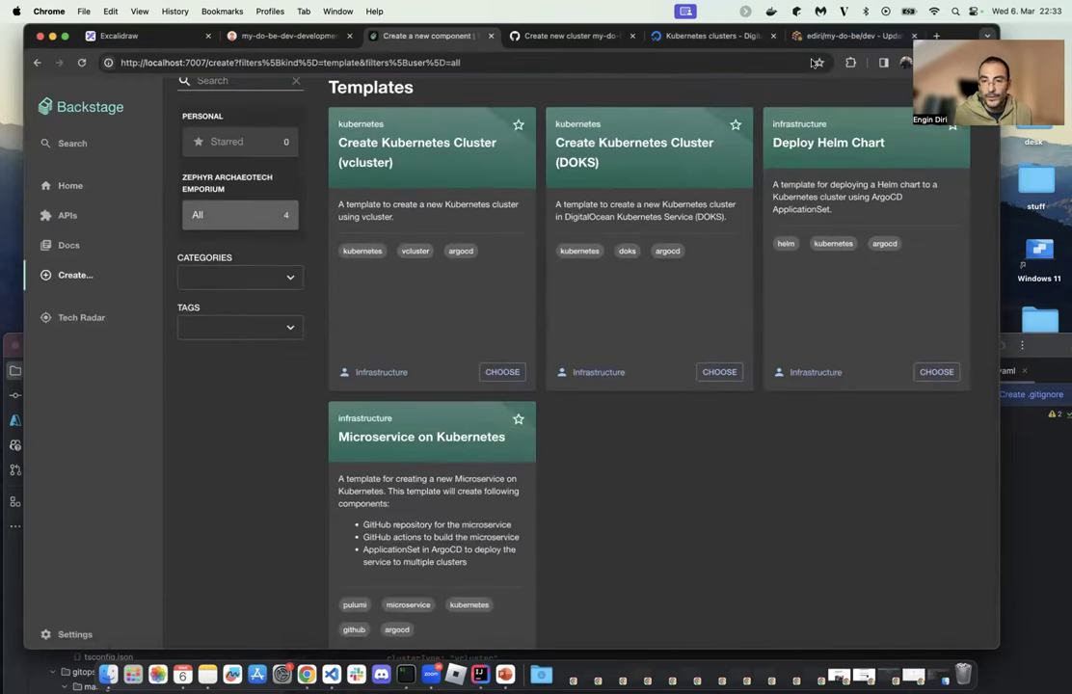
Start the Deploy Helm Chart template and name the component podinfo-be.
{"action": "scroll", "coordinate": [827, 162], "scroll_direction": "up", "scroll_amount": 3}
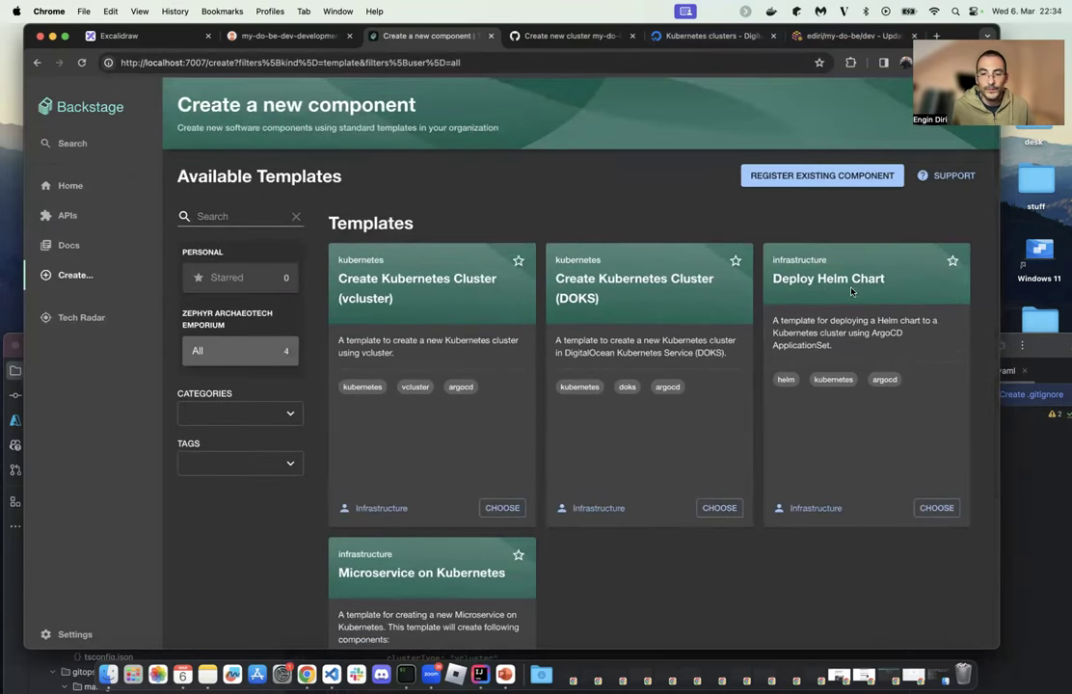
{"action": "left_click", "coordinate": [934, 509]}
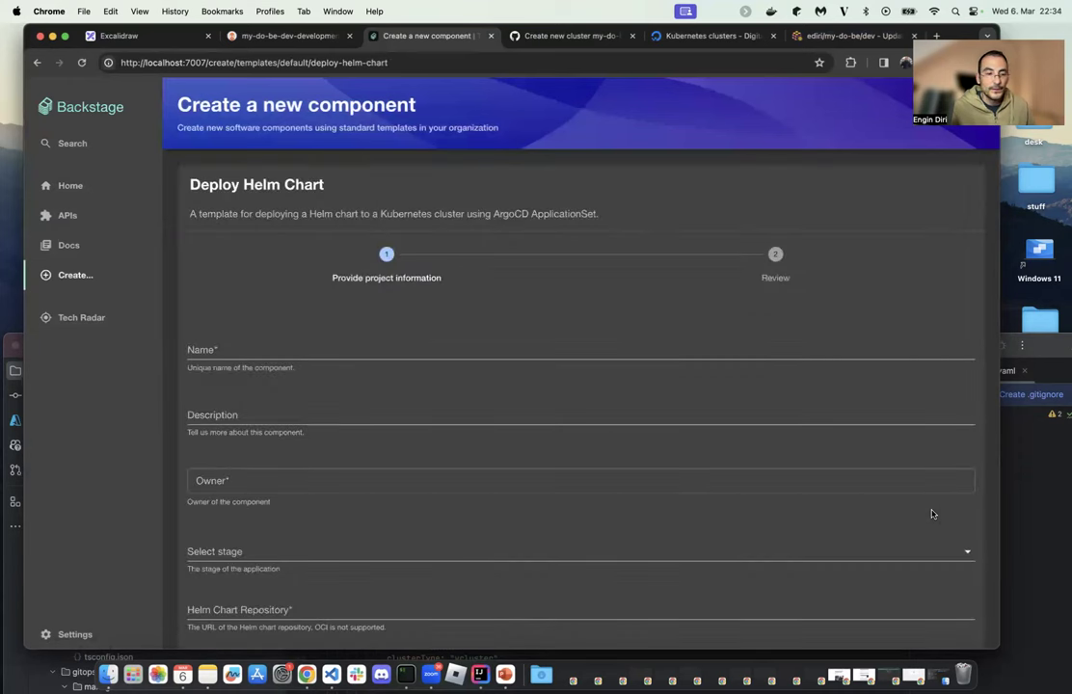
{"action": "left_click", "coordinate": [470, 339]}
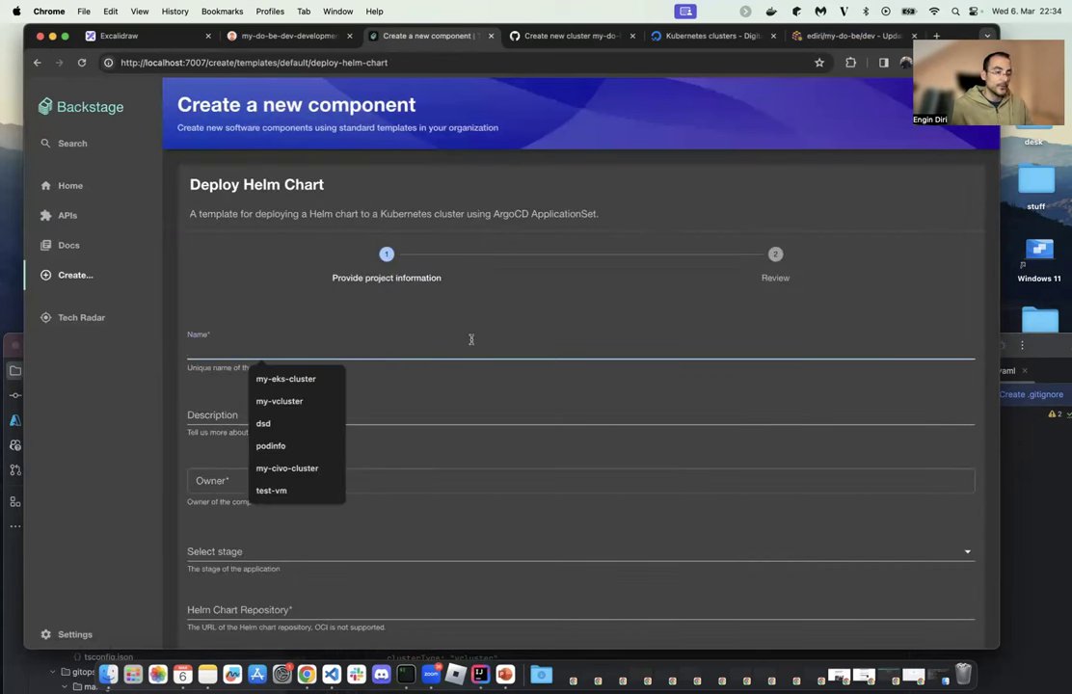
{"action": "type", "text": "podi"}
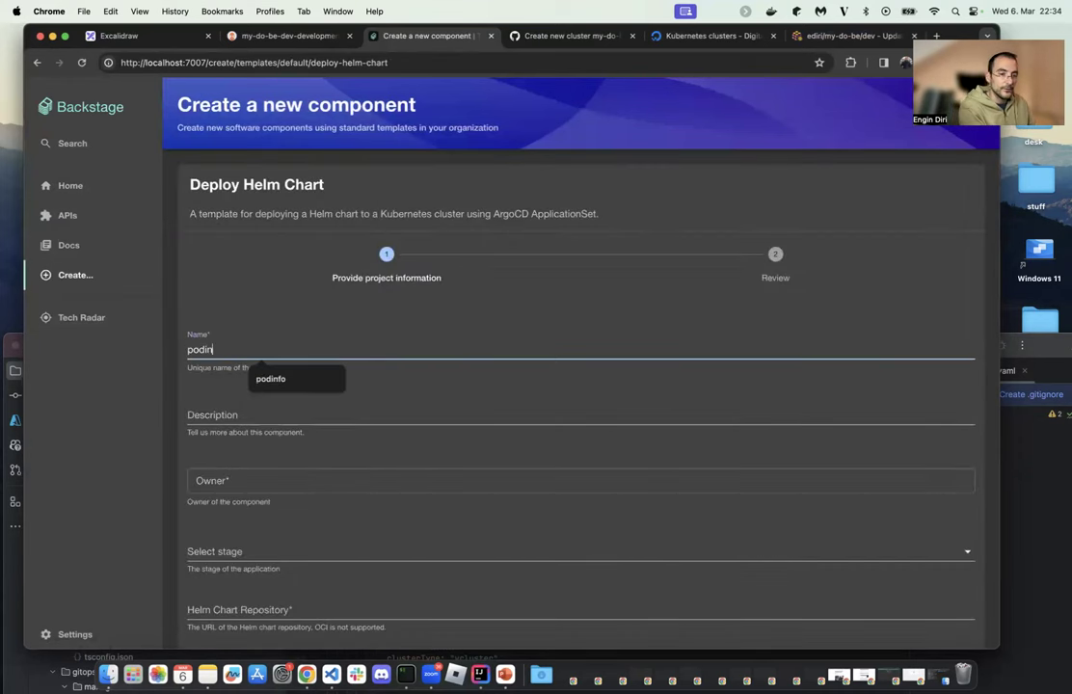
{"action": "type", "text": "n"}
{"action": "key", "text": "Down"}
{"action": "key", "text": "Tab"}
{"action": "left_click", "coordinate": [264, 355]}
{"action": "type", "text": "-be"}
Set the Helm chart component's owner to developmentb.
{"action": "scroll", "coordinate": [247, 409], "scroll_direction": "down", "scroll_amount": 2}
{"action": "left_click", "coordinate": [233, 355]}
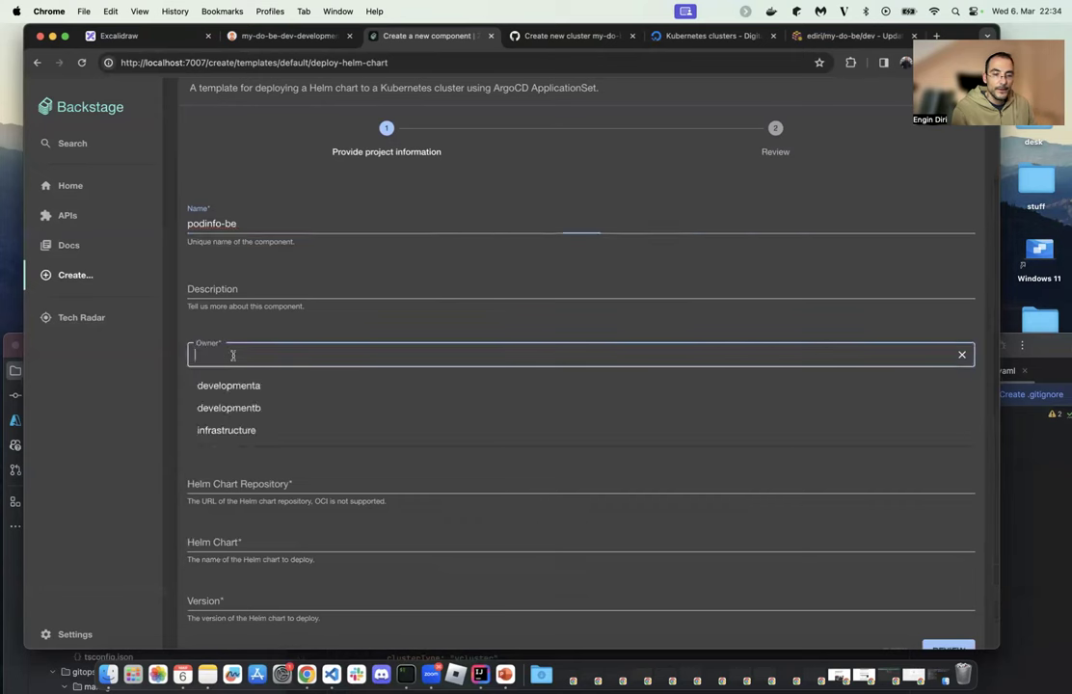
{"action": "left_click", "coordinate": [258, 412]}
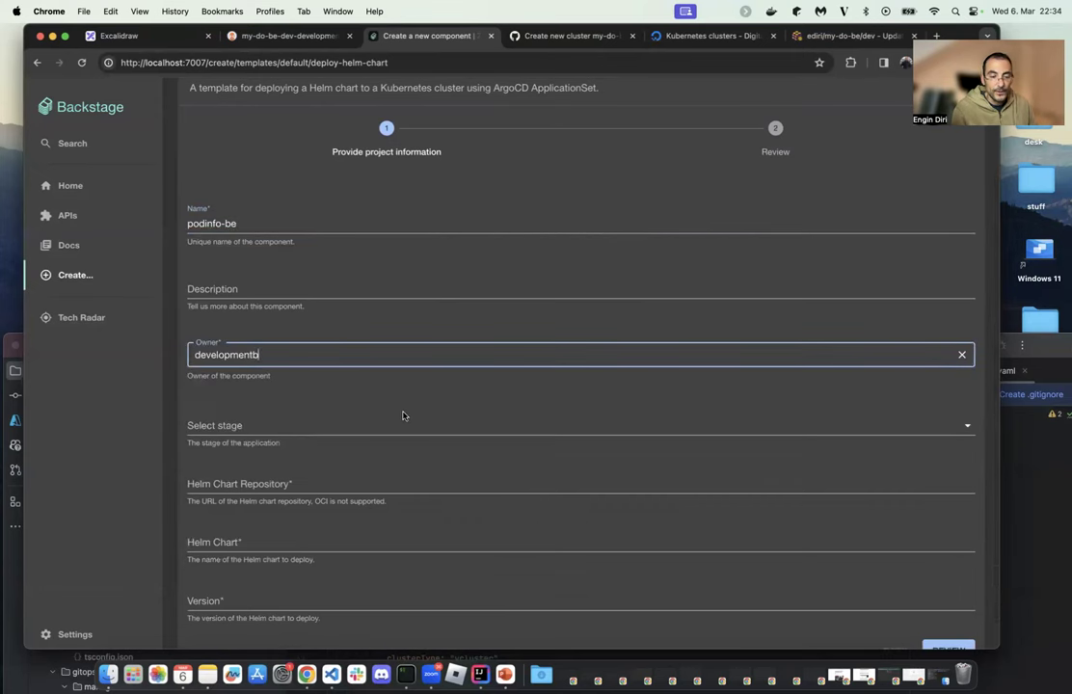
{"action": "scroll", "coordinate": [389, 502], "scroll_direction": "down", "scroll_amount": 1}
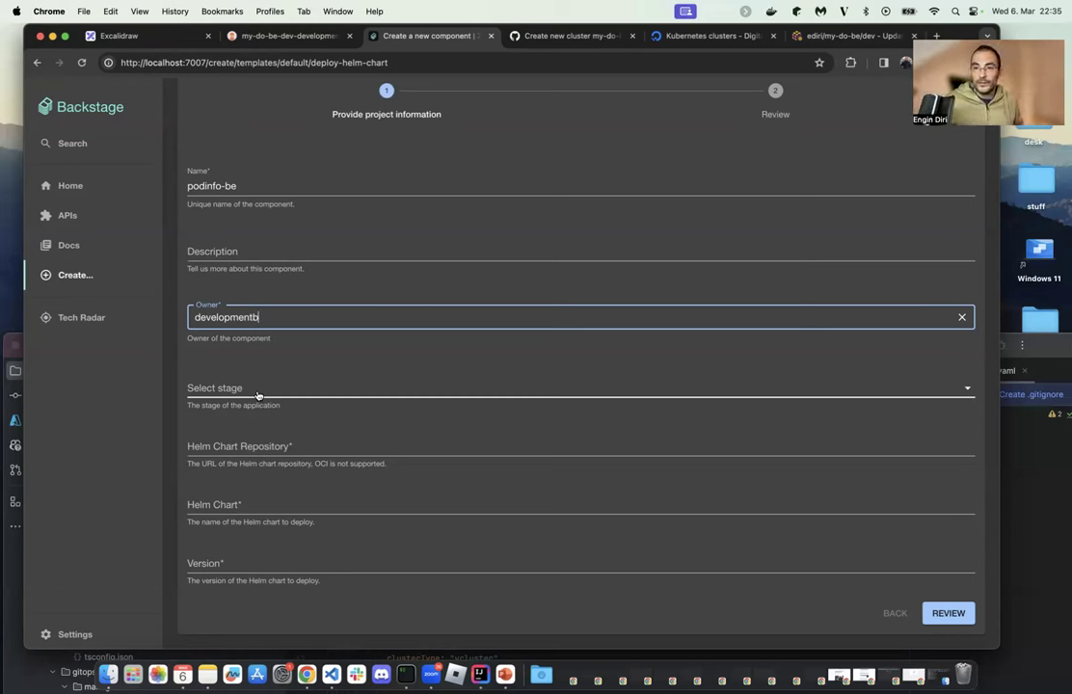
Switch to the workshop repository on GitHub and open podinfo-application.yaml in the gitops/teams/apps folder.
{"action": "left_click", "coordinate": [604, 36]}
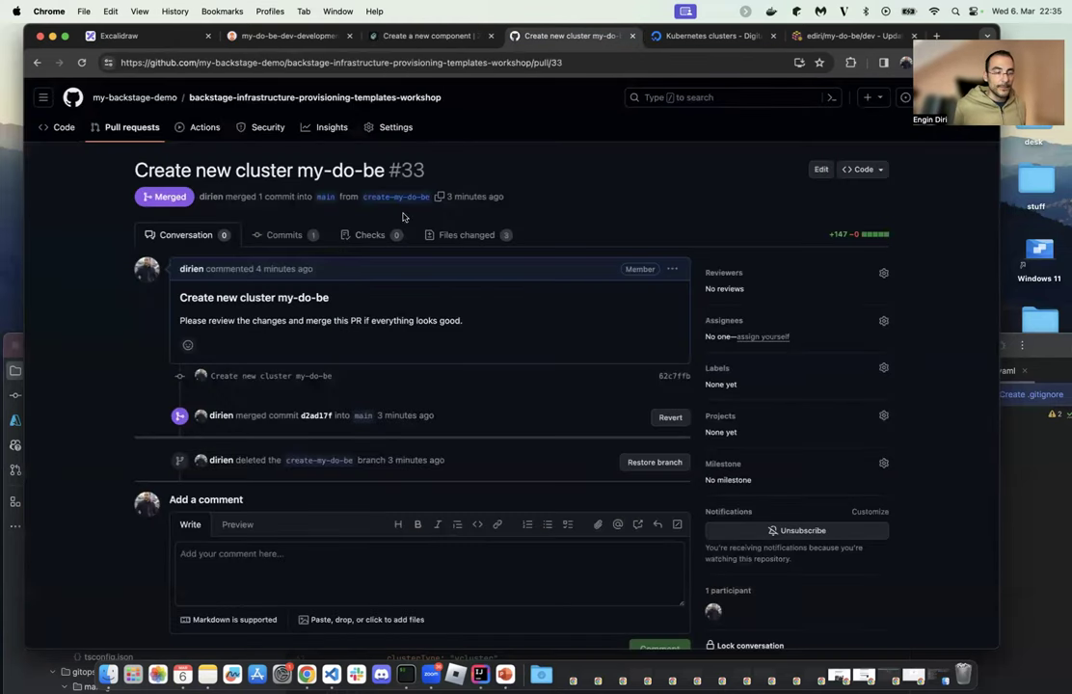
{"action": "left_click", "coordinate": [131, 131]}
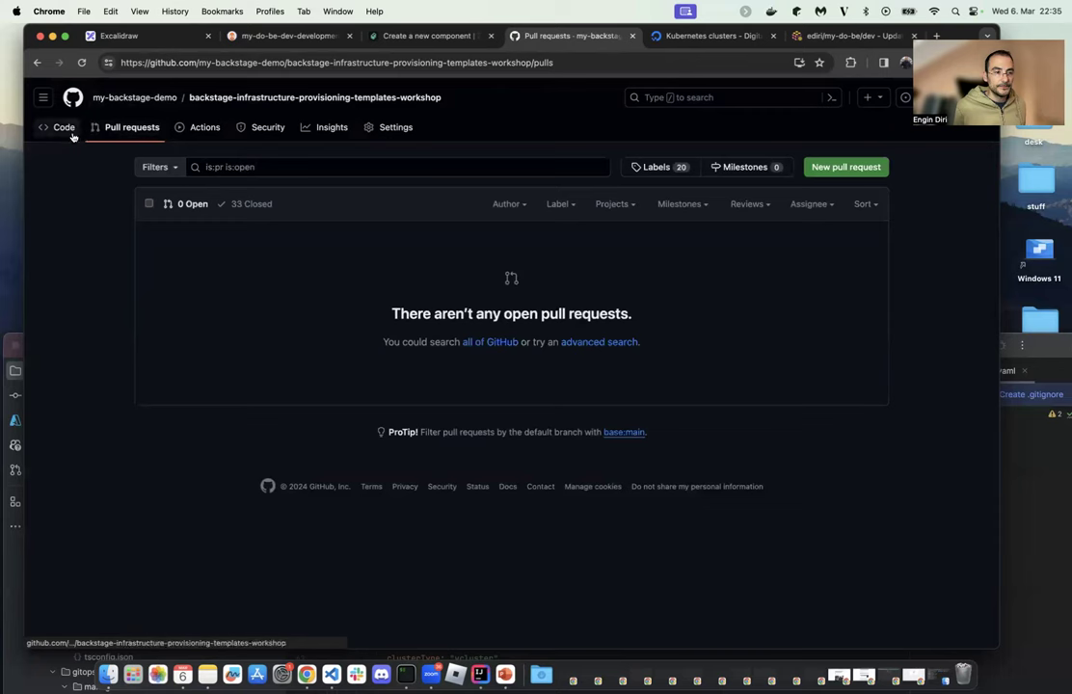
{"action": "left_click", "coordinate": [231, 97]}
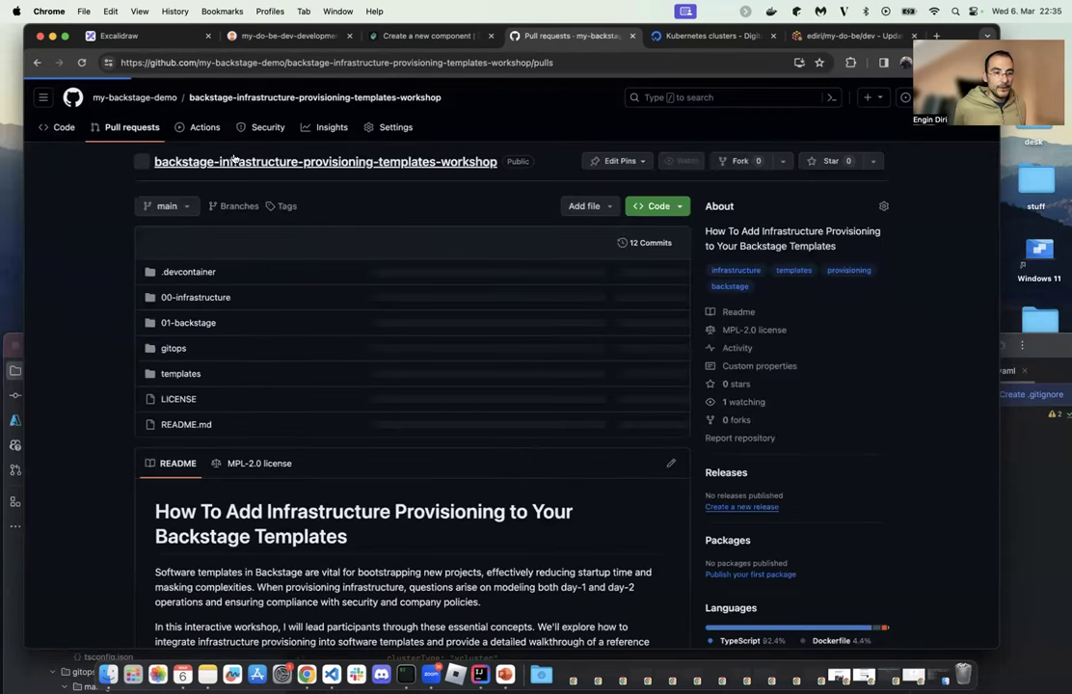
{"action": "left_click", "coordinate": [174, 375]}
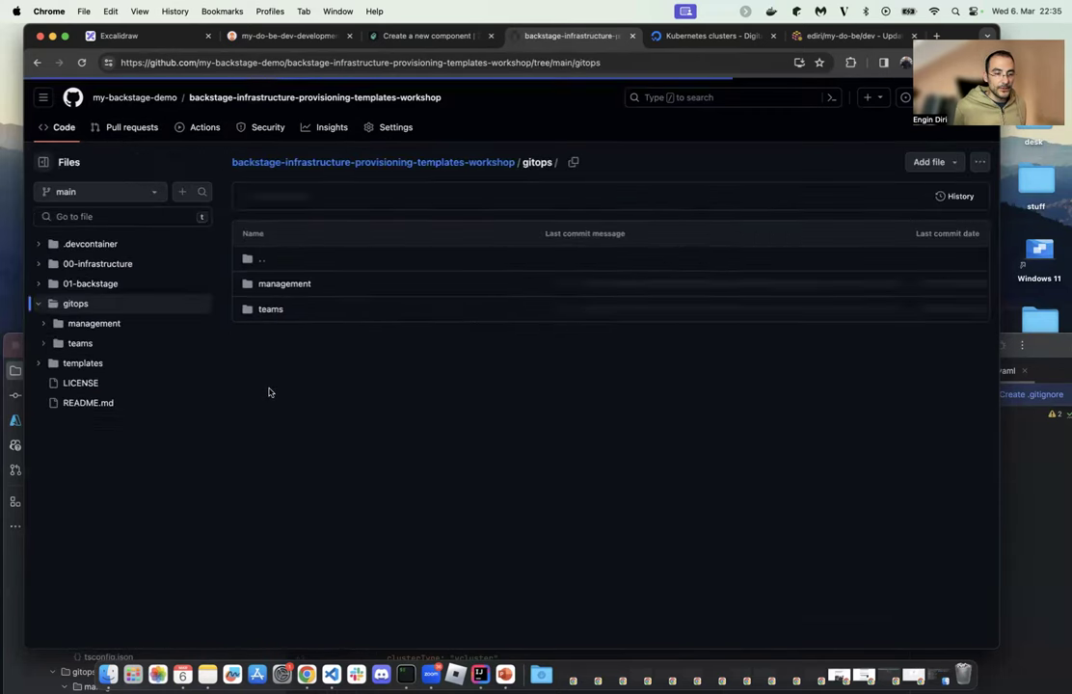
{"action": "left_click", "coordinate": [43, 343]}
{"action": "left_click", "coordinate": [53, 365]}
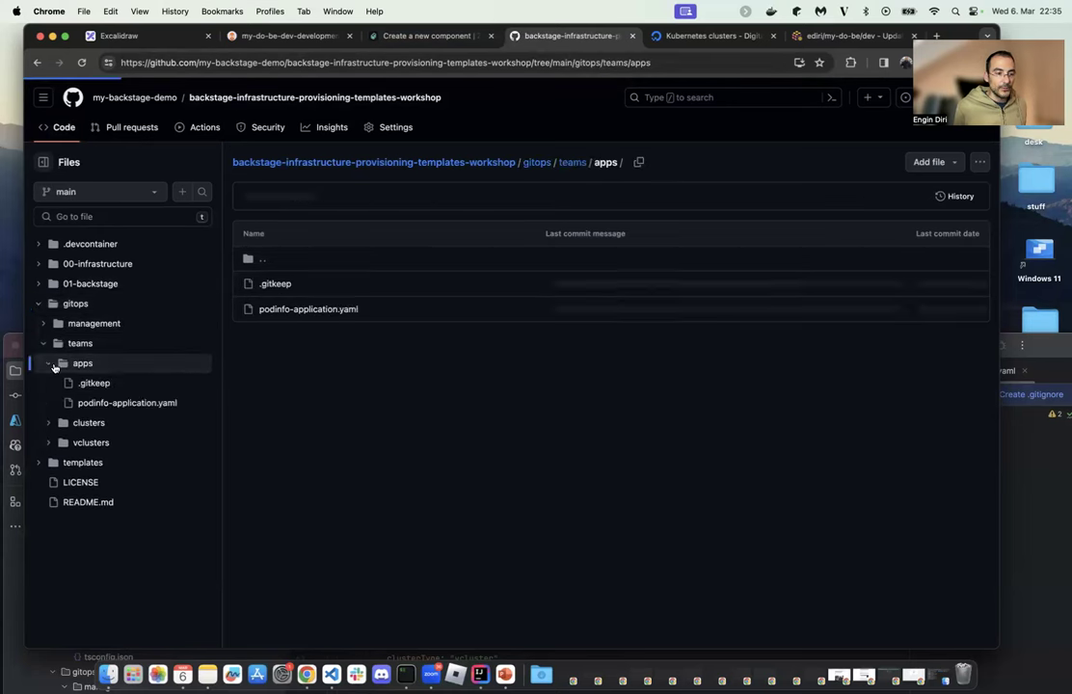
{"action": "left_click", "coordinate": [113, 403]}
{"action": "scroll", "coordinate": [439, 415], "scroll_direction": "up", "scroll_amount": 2}
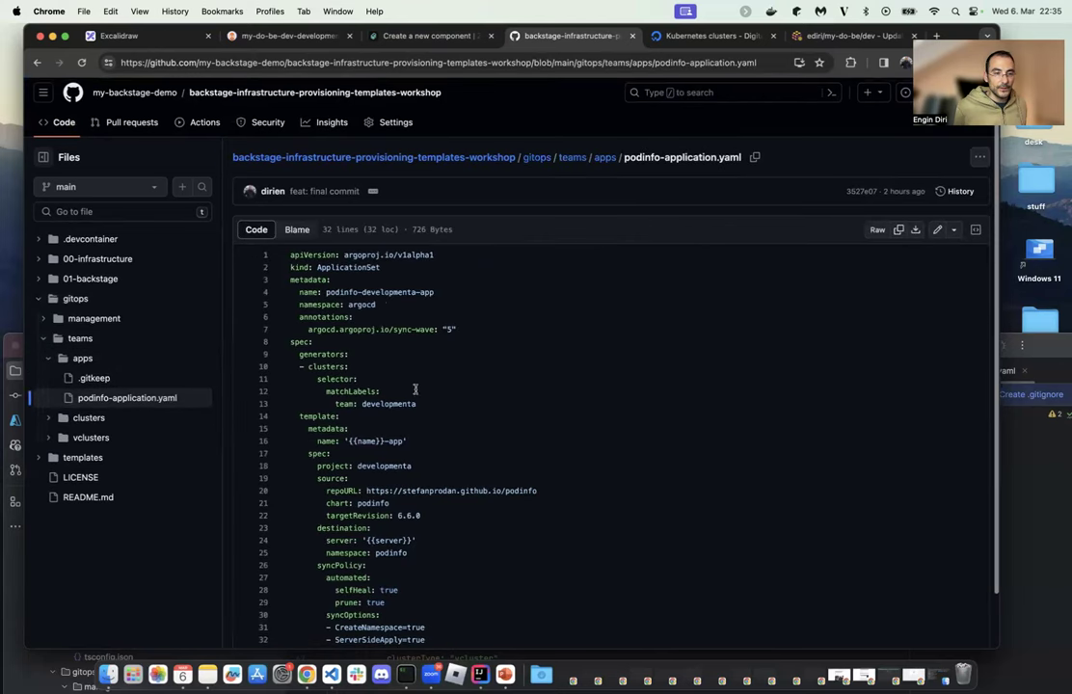
Examine the ApplicationSet's kind and metadata, cluster generator with its team label selector, and templated application name in podinfo-application.yaml.
{"action": "triple_click", "coordinate": [432, 267]}
{"action": "left_click_drag", "start_coordinate": [431, 267], "coordinate": [435, 304]}
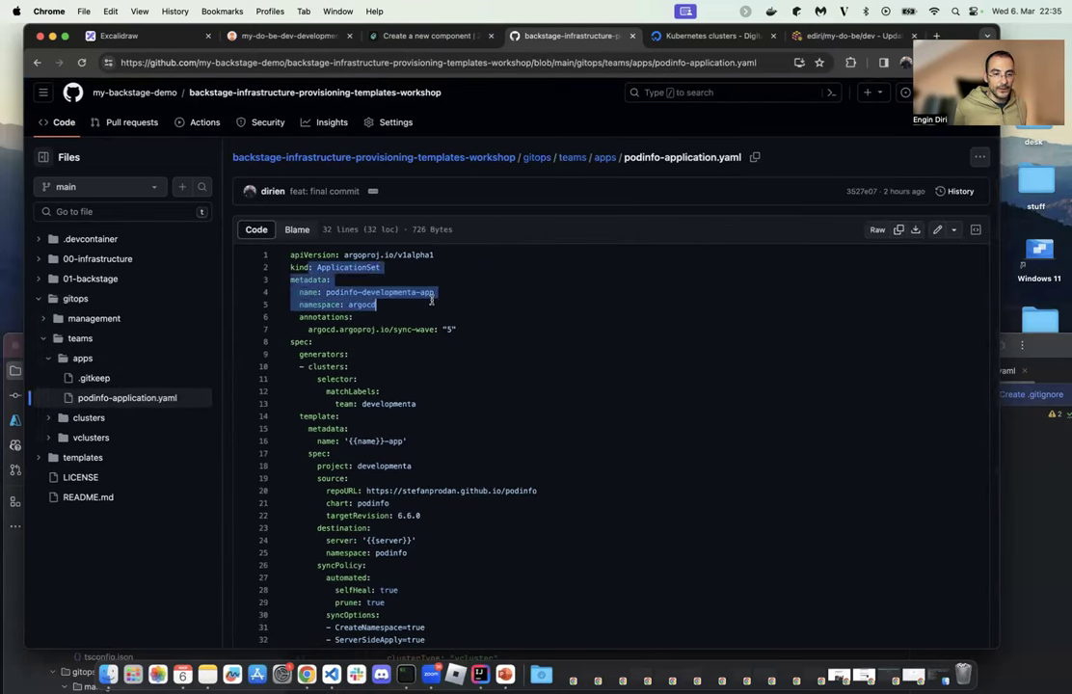
{"action": "left_click", "coordinate": [421, 404]}
{"action": "left_click_drag", "start_coordinate": [421, 404], "coordinate": [335, 403]}
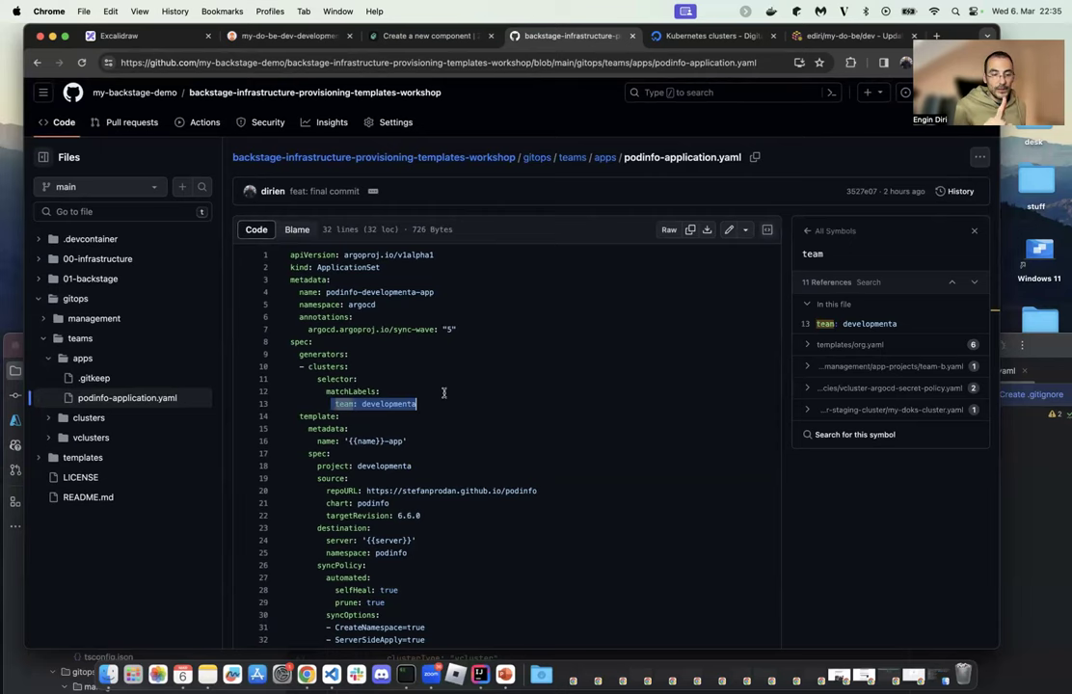
{"action": "scroll", "coordinate": [443, 445], "scroll_direction": "down", "scroll_amount": 1}
{"action": "left_click", "coordinate": [388, 397]}
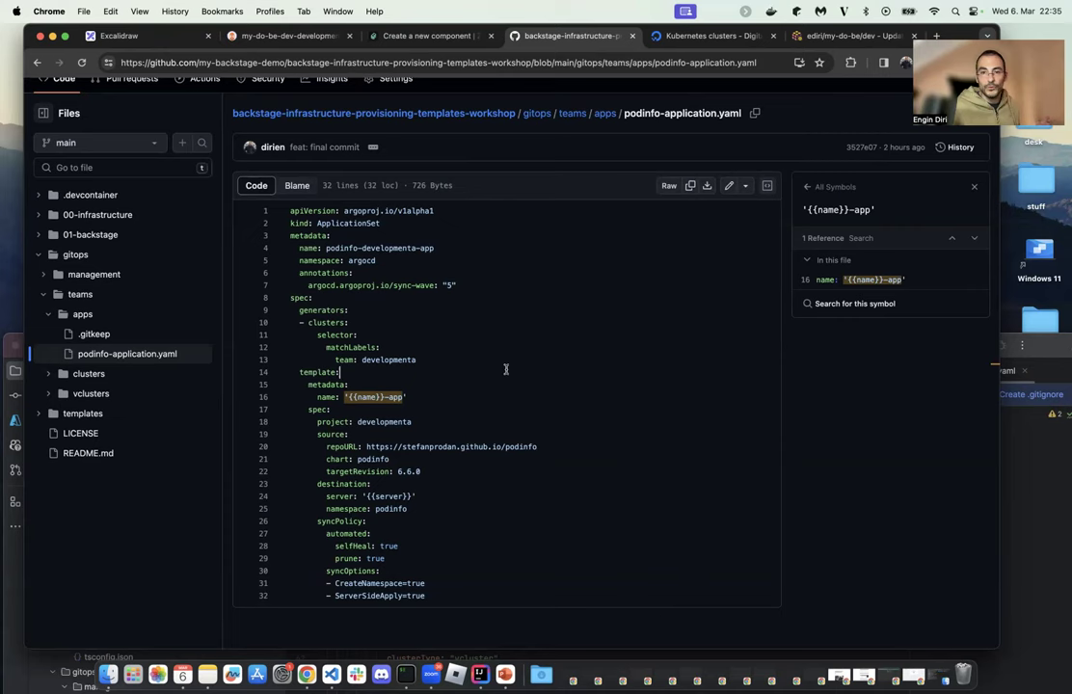
{"action": "left_click_drag", "start_coordinate": [297, 311], "coordinate": [457, 357]}
Switch to Pulumi, check the changes and timeline of Update #1 for my-do-be/dev, and reload the page.
{"action": "left_click", "coordinate": [829, 36]}
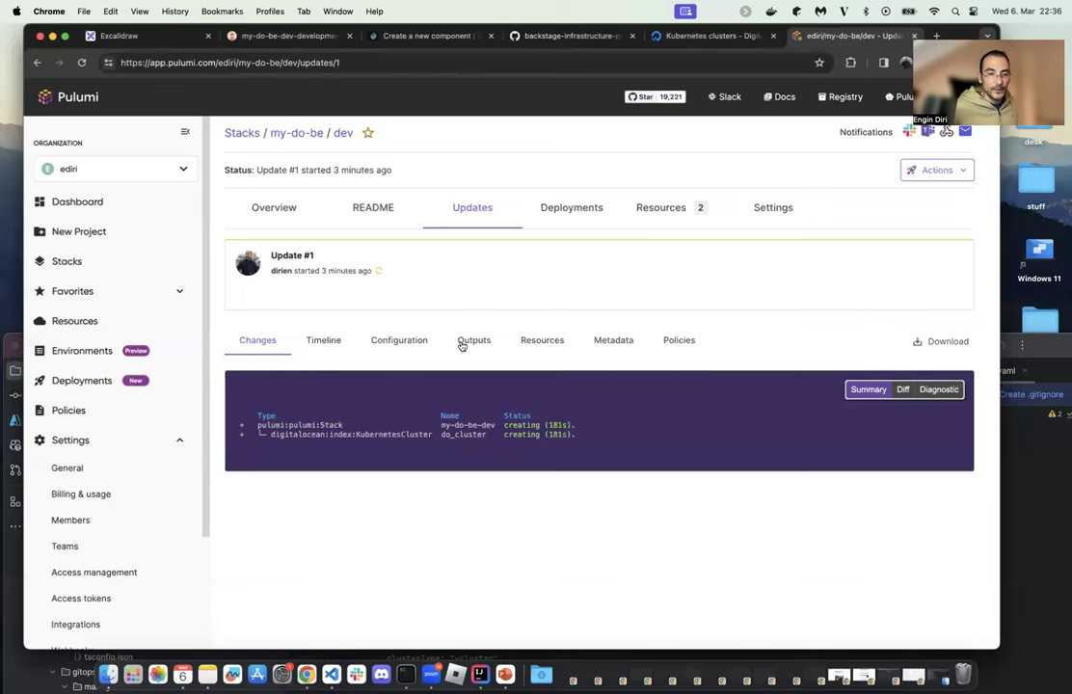
{"action": "left_click", "coordinate": [332, 347]}
{"action": "left_click", "coordinate": [270, 340]}
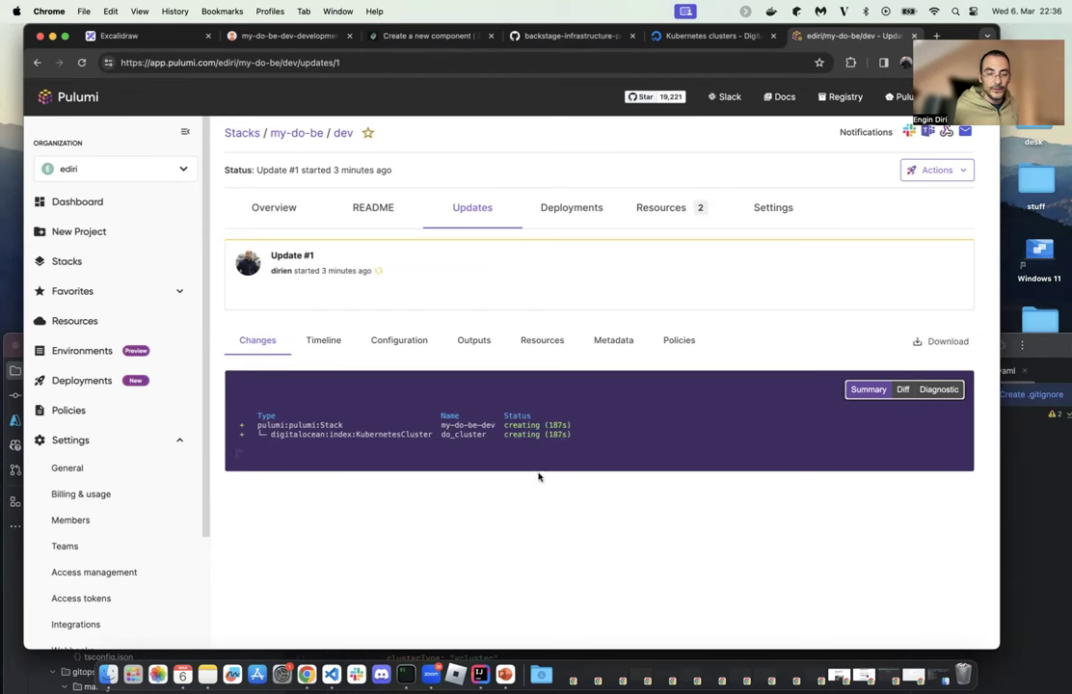
{"action": "left_click", "coordinate": [378, 340]}
{"action": "left_click", "coordinate": [323, 340]}
{"action": "left_click", "coordinate": [260, 340]}
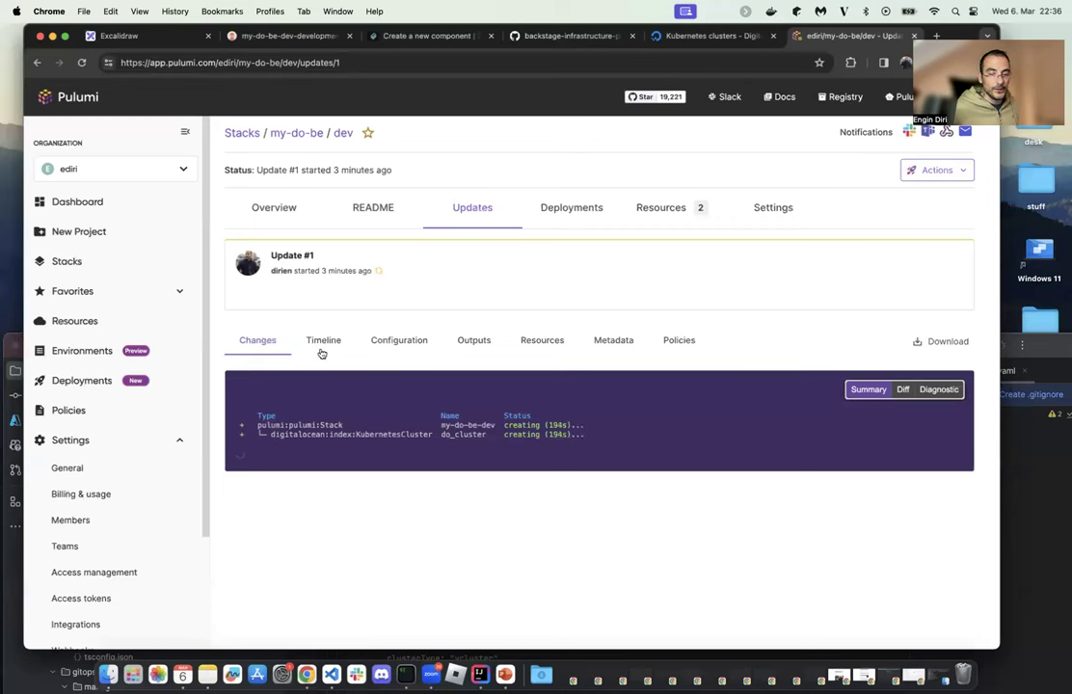
{"action": "left_click", "coordinate": [82, 62]}
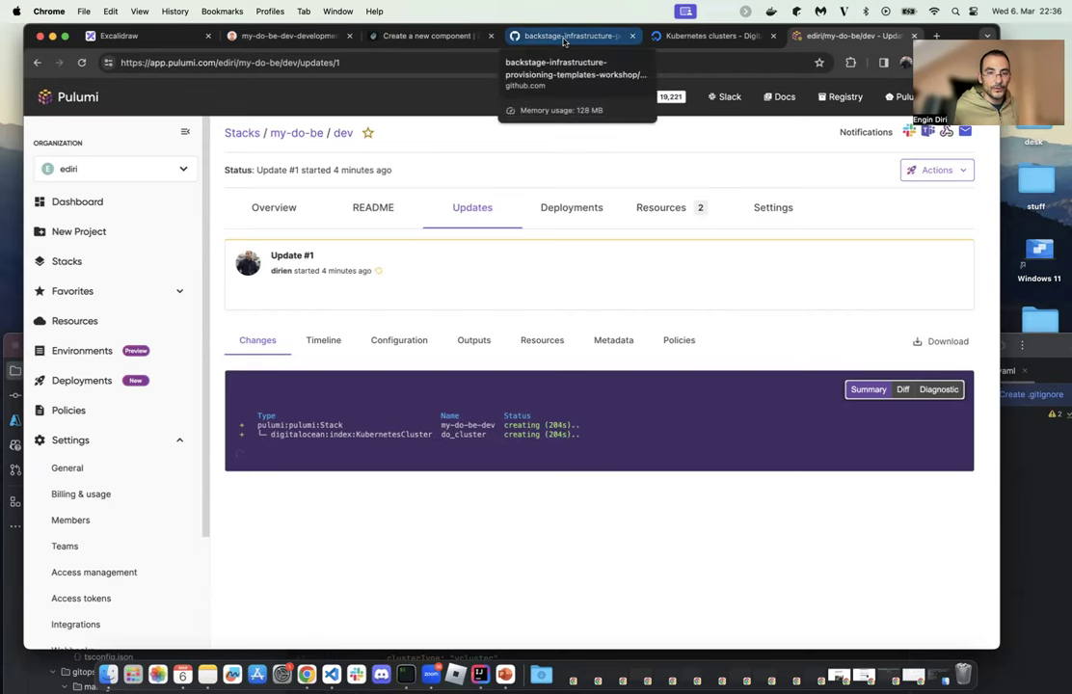
Switch to DigitalOcean, open do-cluster and inspect its node pool resources.
{"action": "left_click", "coordinate": [709, 35]}
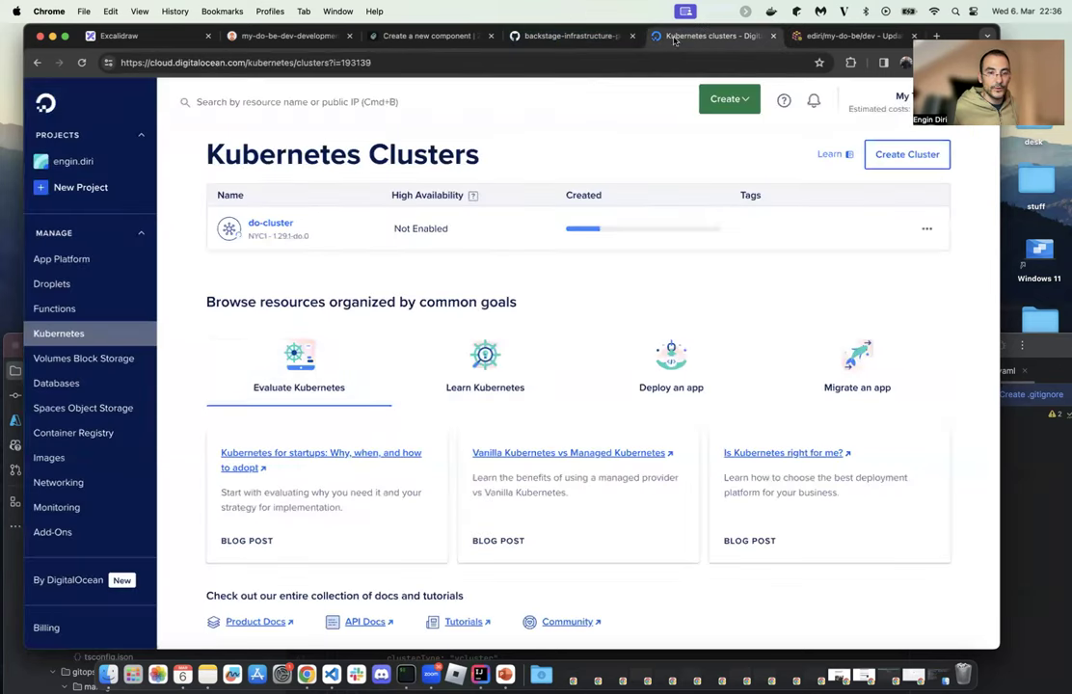
{"action": "left_click", "coordinate": [272, 225]}
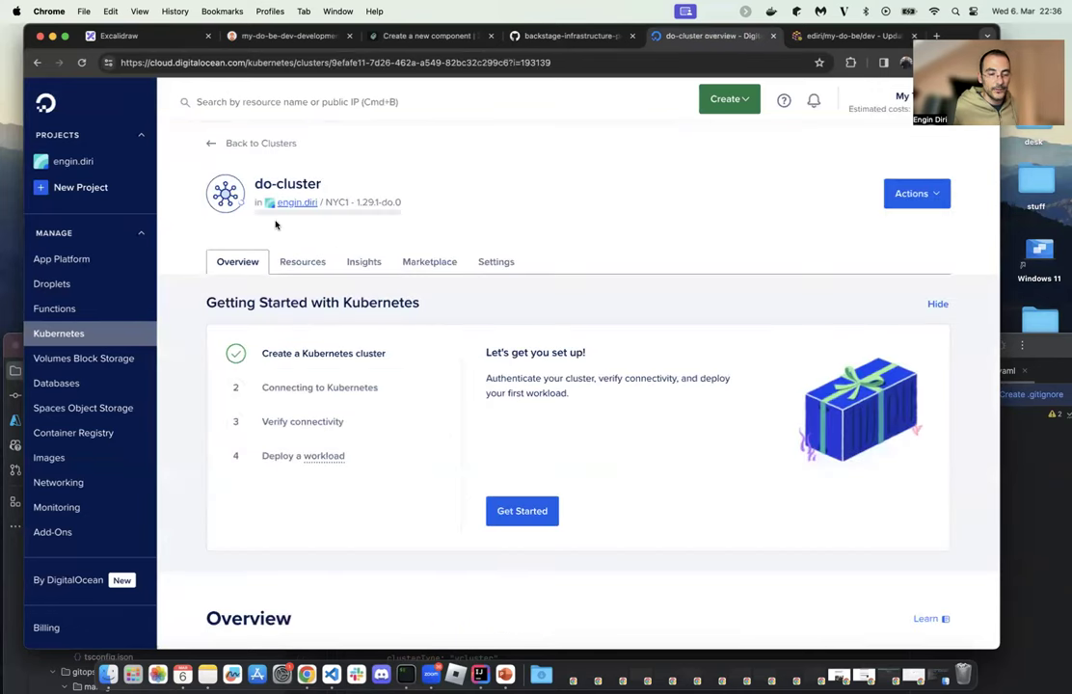
{"action": "left_click", "coordinate": [303, 260]}
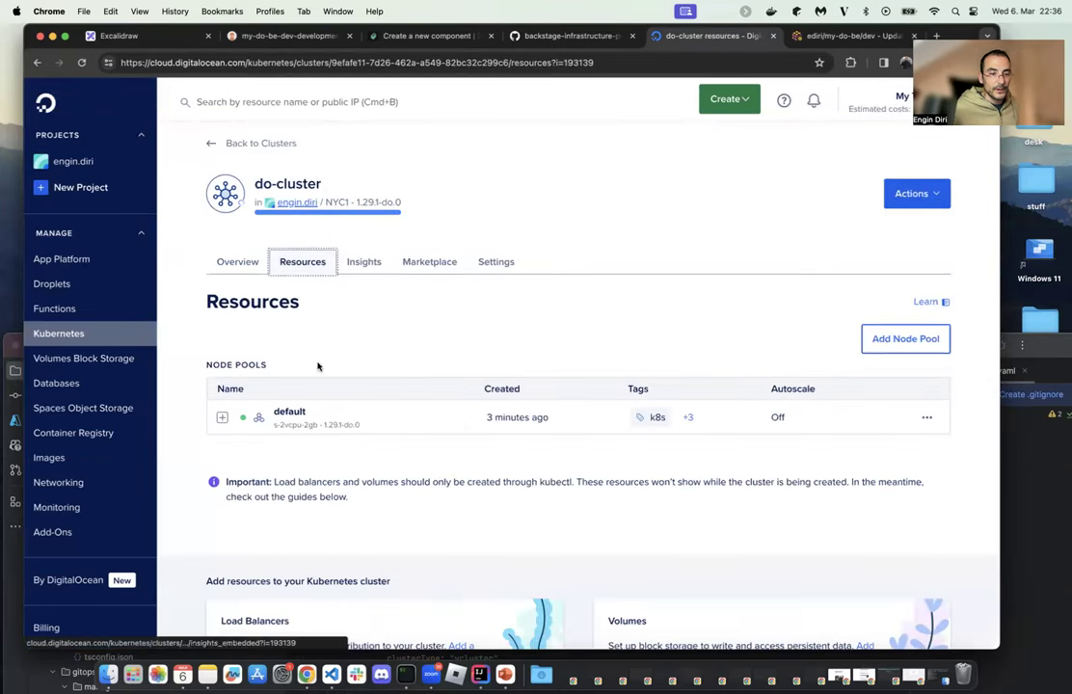
{"action": "scroll", "coordinate": [388, 470], "scroll_direction": "down", "scroll_amount": 2}
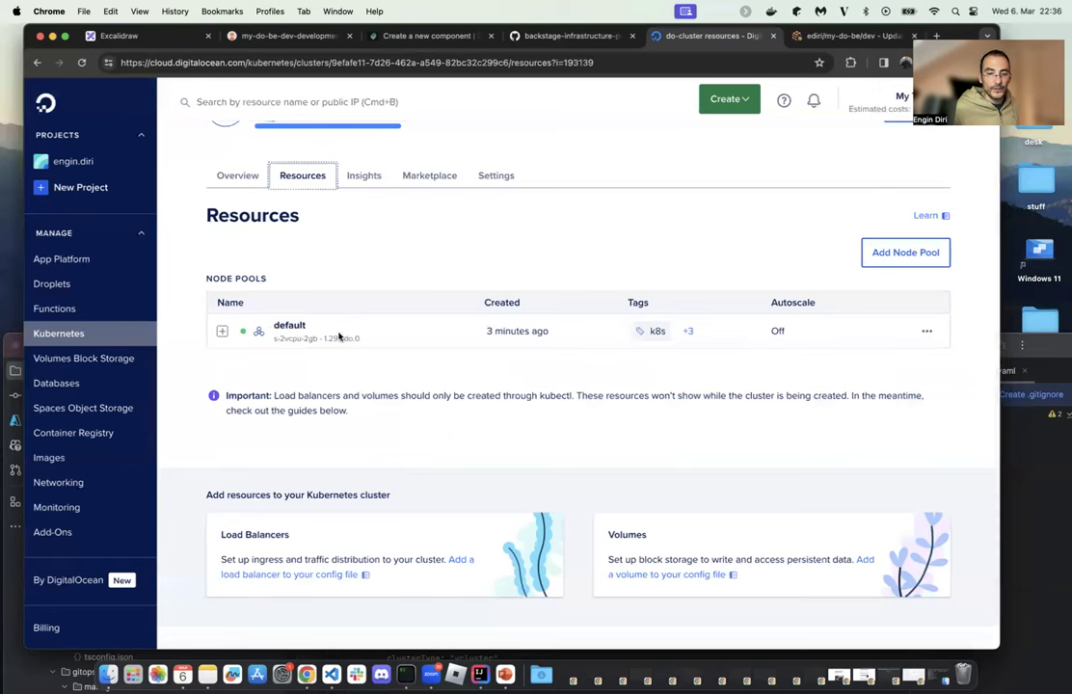
{"action": "left_click", "coordinate": [236, 174]}
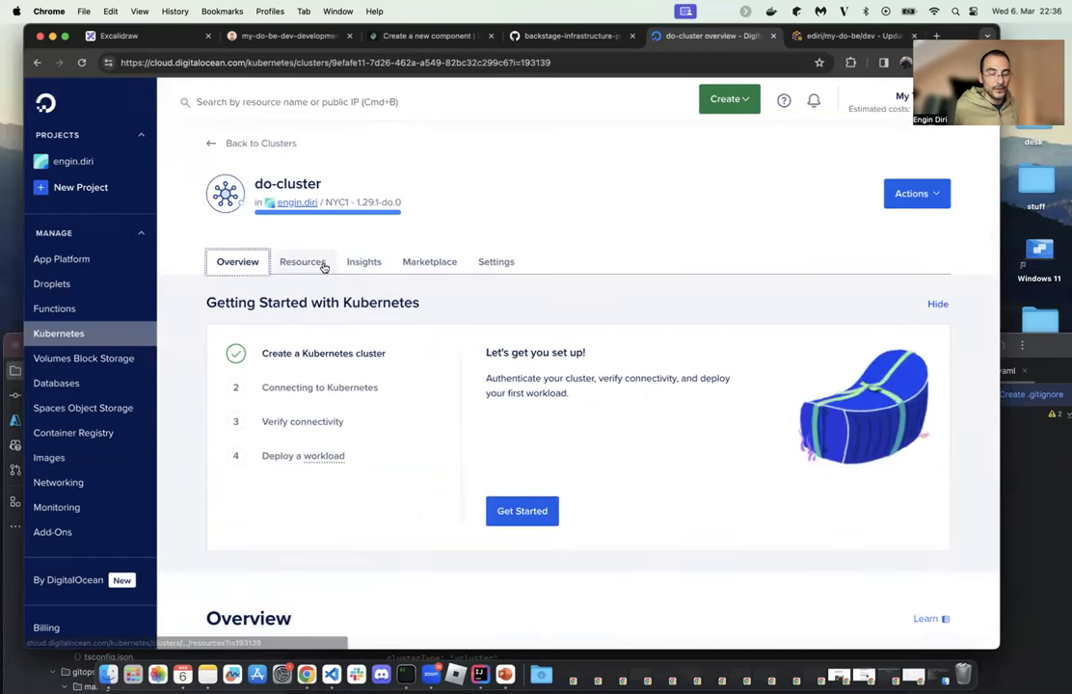
{"action": "left_click", "coordinate": [308, 265]}
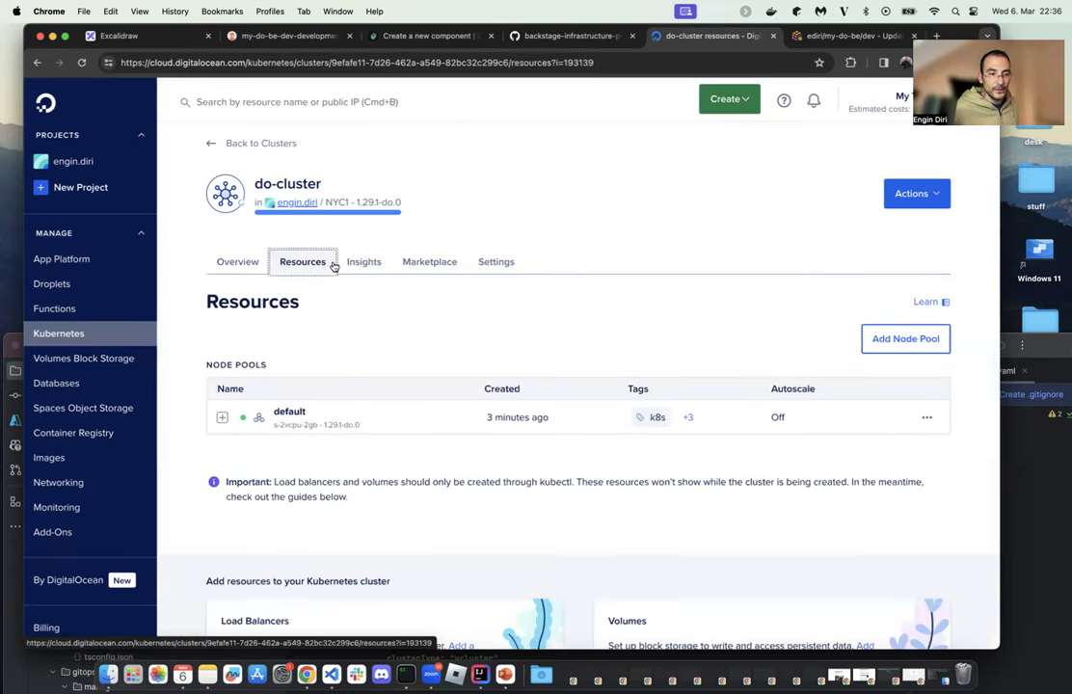
Review the do-cluster overview, including its configuration, node pool status, control plane, cost and version.
{"action": "left_click", "coordinate": [241, 273]}
{"action": "scroll", "coordinate": [309, 306], "scroll_direction": "down", "scroll_amount": 3}
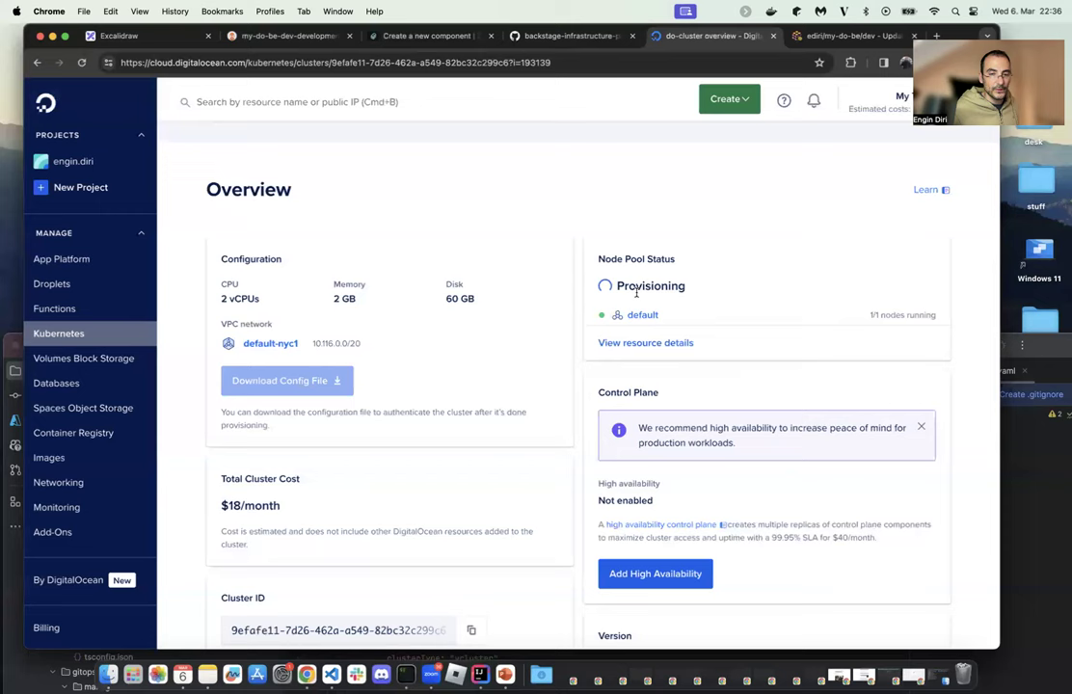
{"action": "scroll", "coordinate": [555, 417], "scroll_direction": "down", "scroll_amount": 2}
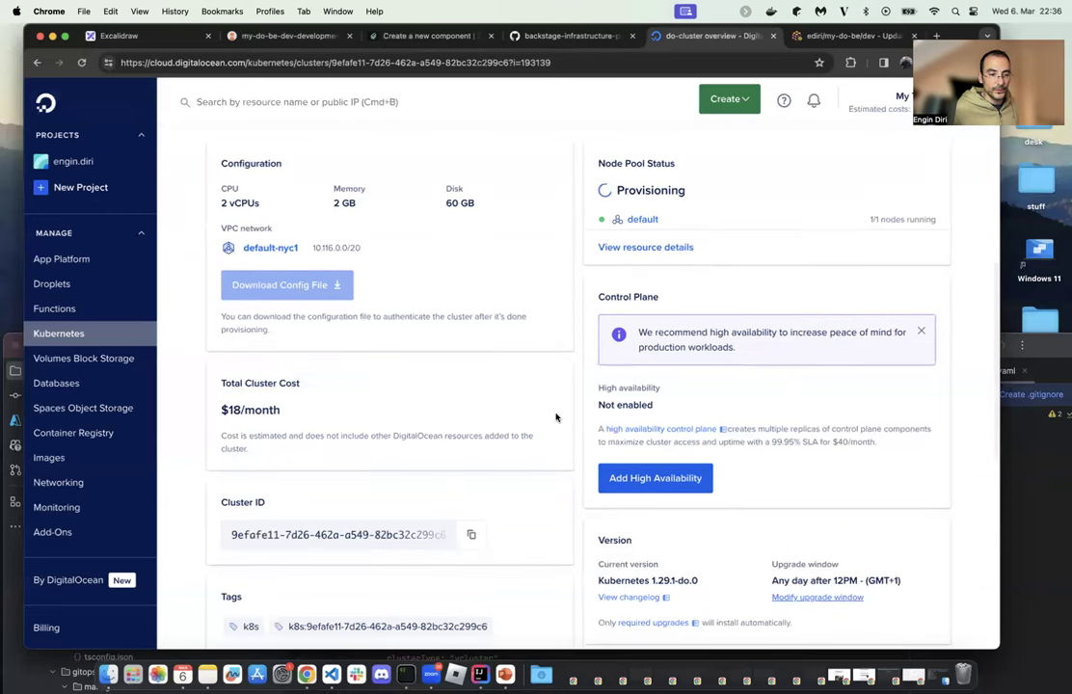
{"action": "scroll", "coordinate": [572, 419], "scroll_direction": "up", "scroll_amount": 10}
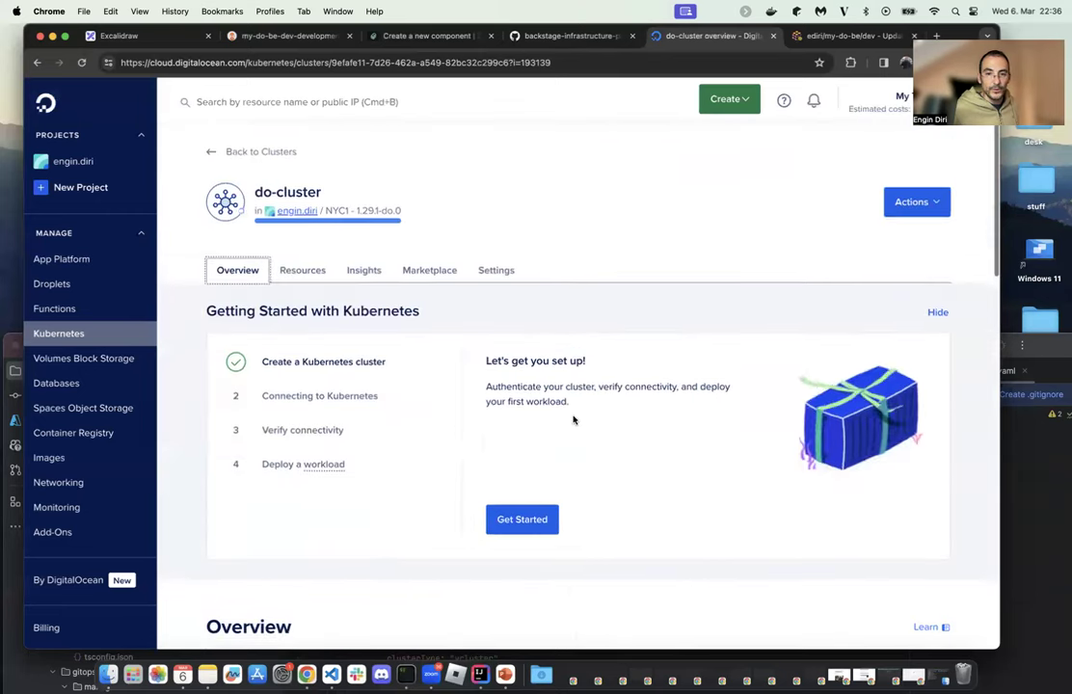
{"action": "left_click", "coordinate": [292, 262]}
{"action": "left_click", "coordinate": [247, 257]}
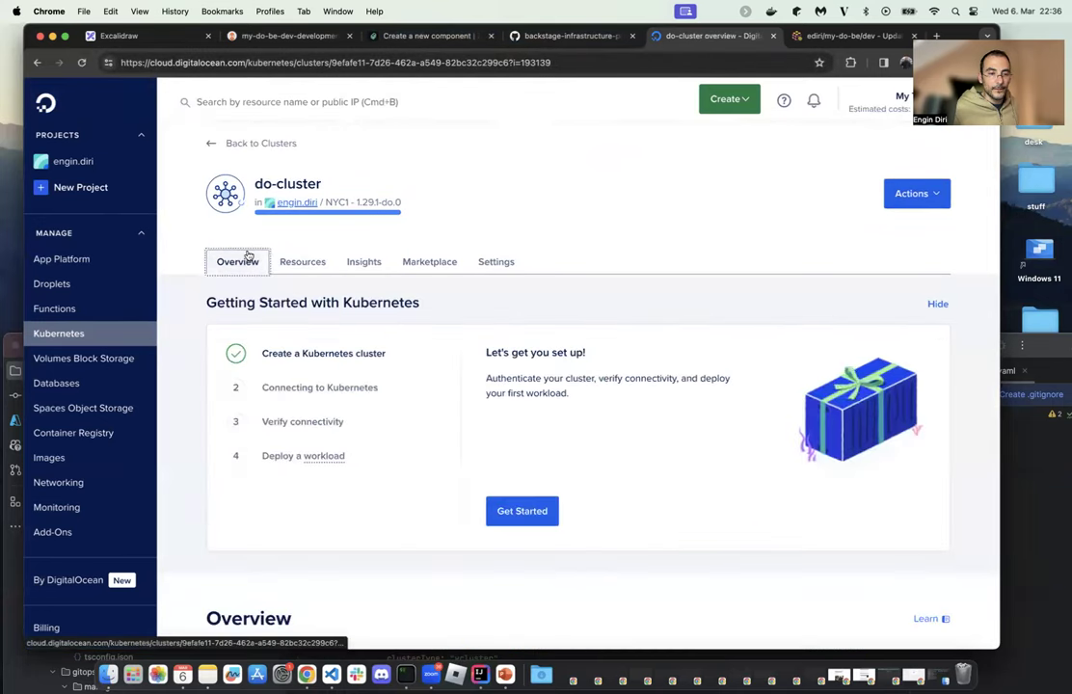
{"action": "scroll", "coordinate": [437, 313], "scroll_direction": "down", "scroll_amount": 10}
Reload the do-cluster overview to recheck its node pool status, and return to the my-do-be update in Pulumi.
{"action": "left_click", "coordinate": [85, 64]}
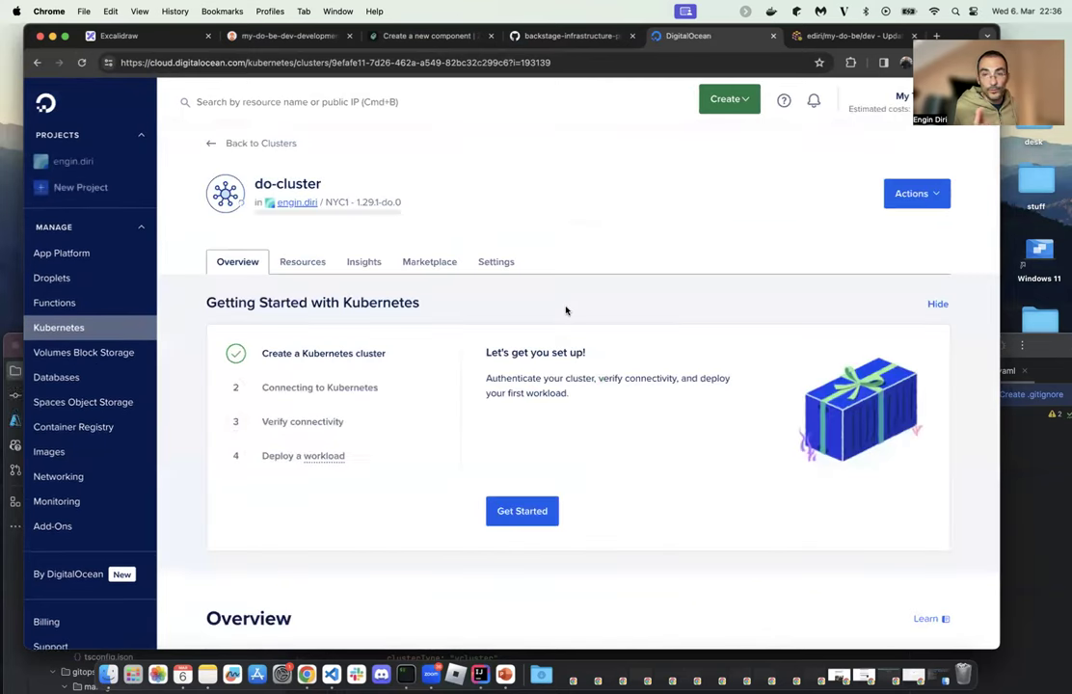
{"action": "scroll", "coordinate": [599, 361], "scroll_direction": "down", "scroll_amount": 3}
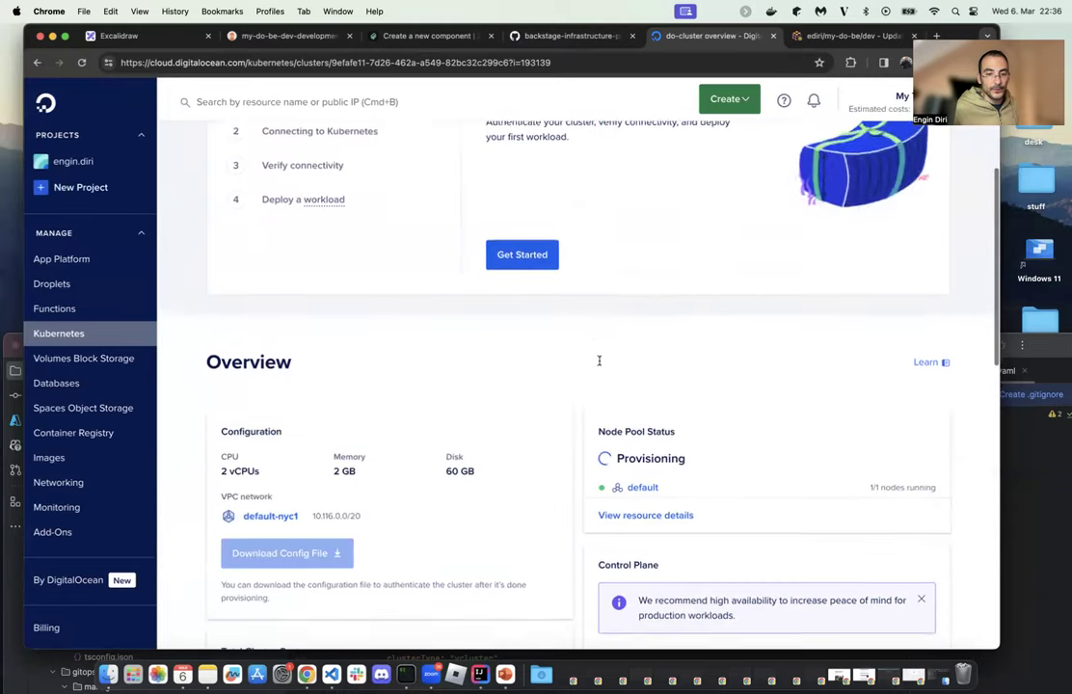
{"action": "scroll", "coordinate": [558, 332], "scroll_direction": "up", "scroll_amount": 2}
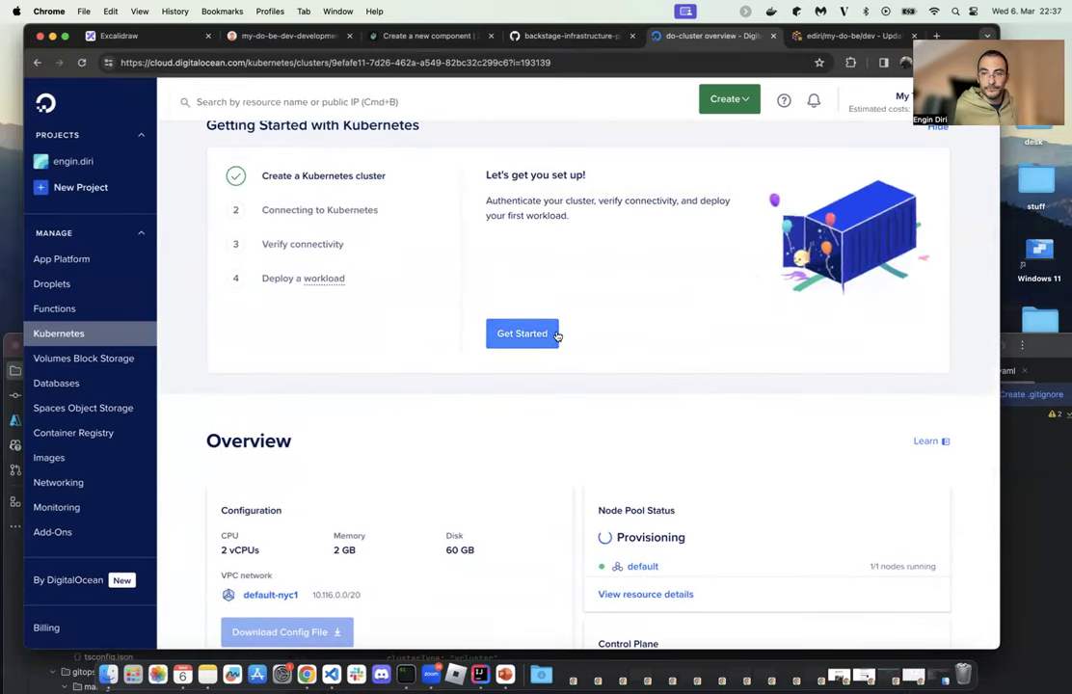
{"action": "scroll", "coordinate": [557, 373], "scroll_direction": "up", "scroll_amount": 1}
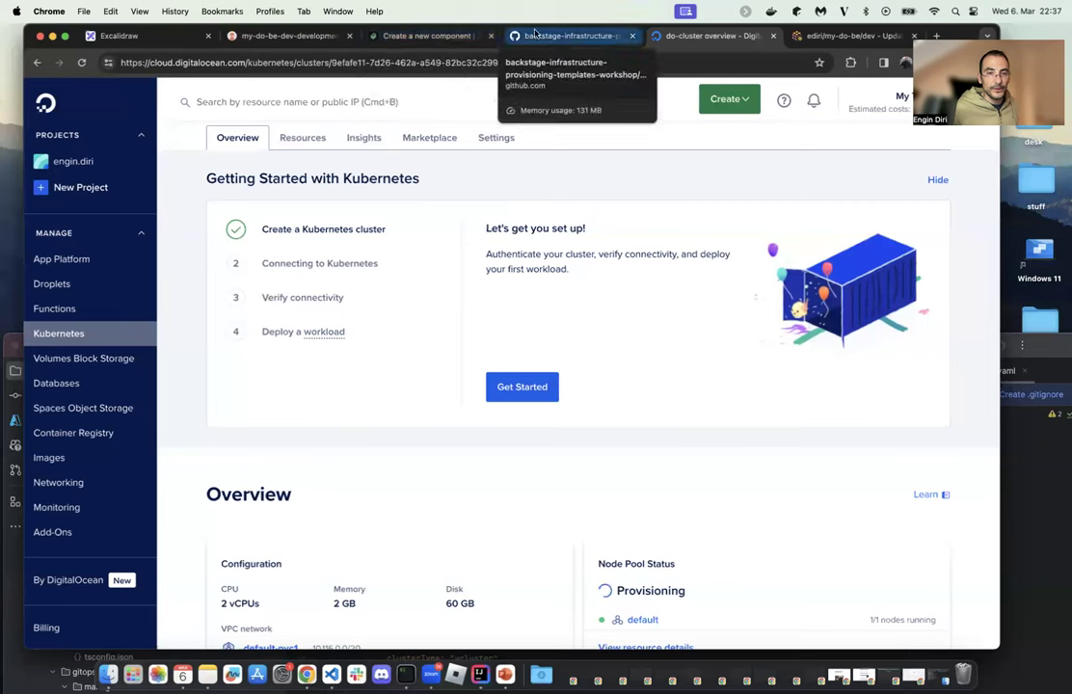
{"action": "left_click", "coordinate": [812, 37]}
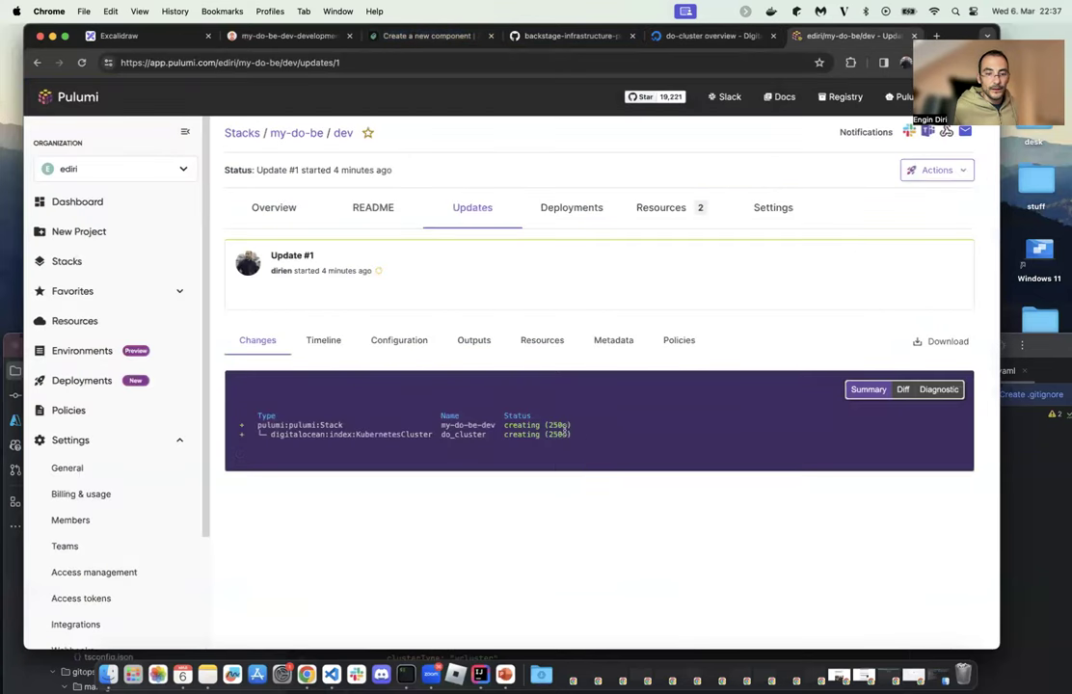
Switch to DigitalOcean, review the do-cluster overview, and return to the my-do-be update in Pulumi.
{"action": "left_click", "coordinate": [699, 36]}
{"action": "scroll", "coordinate": [606, 279], "scroll_direction": "down", "scroll_amount": 2}
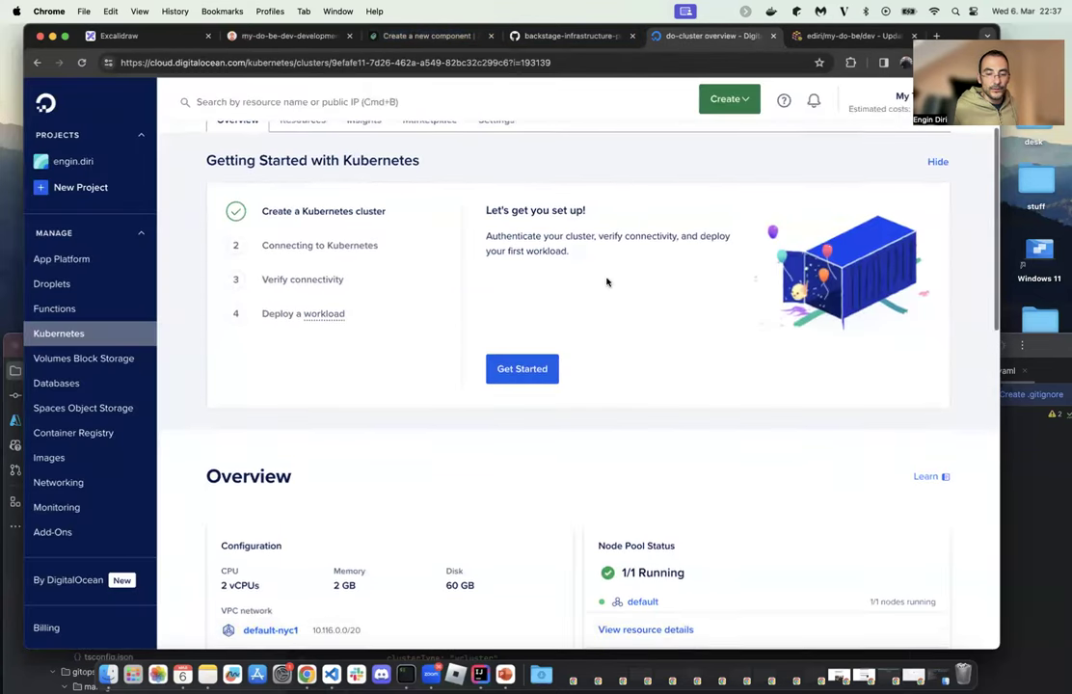
{"action": "scroll", "coordinate": [609, 407], "scroll_direction": "up", "scroll_amount": 3}
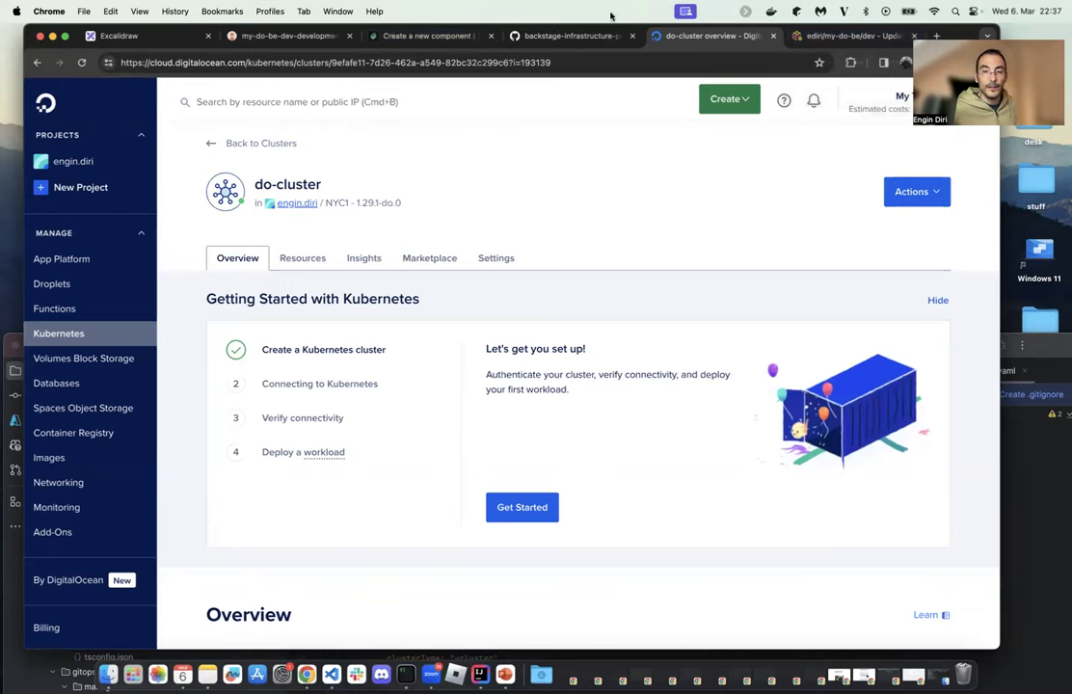
{"action": "key", "text": "ctrl+Tab"}
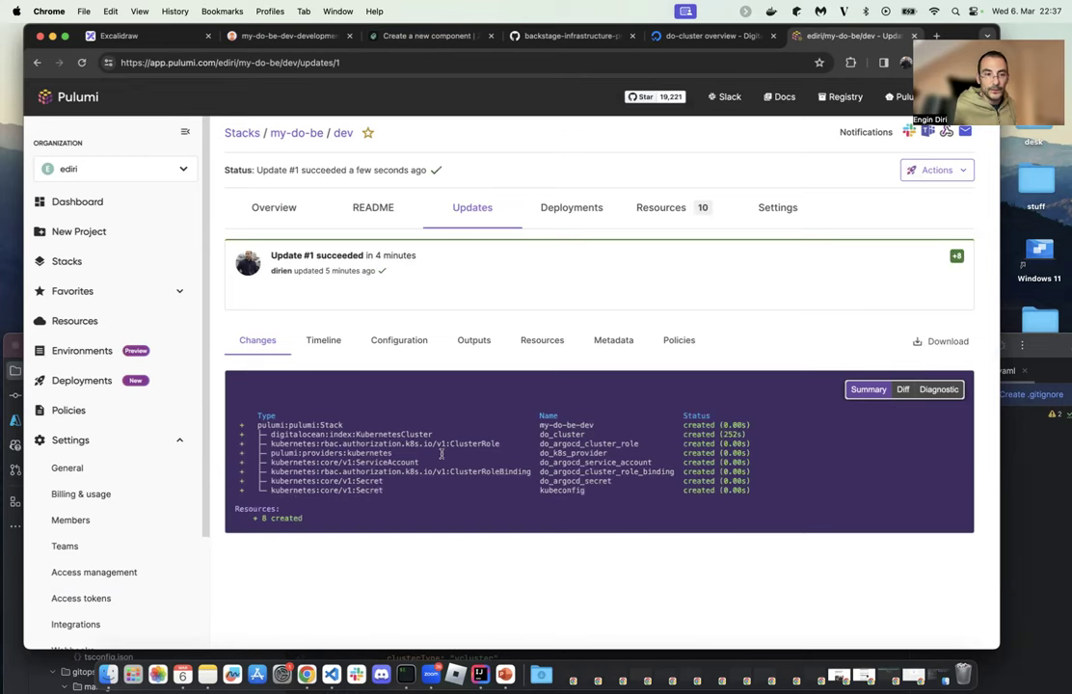
Switch to Argo CD and open the details of do-cluster in the cluster settings.
{"action": "left_click", "coordinate": [311, 35]}
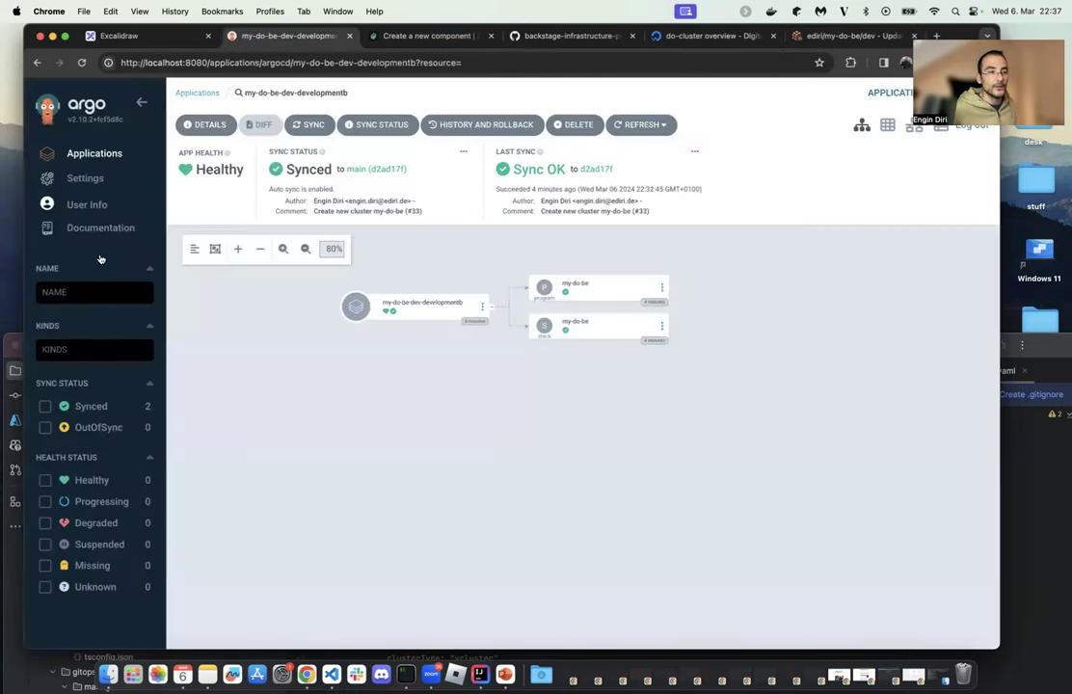
{"action": "left_click", "coordinate": [99, 155]}
{"action": "left_click", "coordinate": [91, 178]}
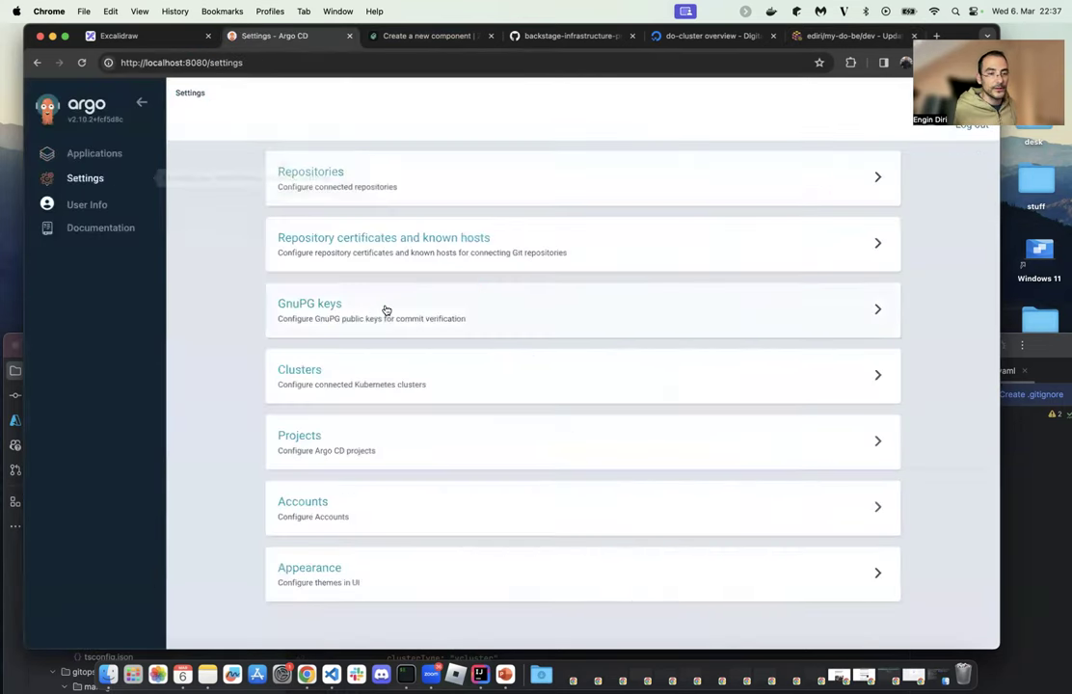
{"action": "left_click", "coordinate": [382, 383]}
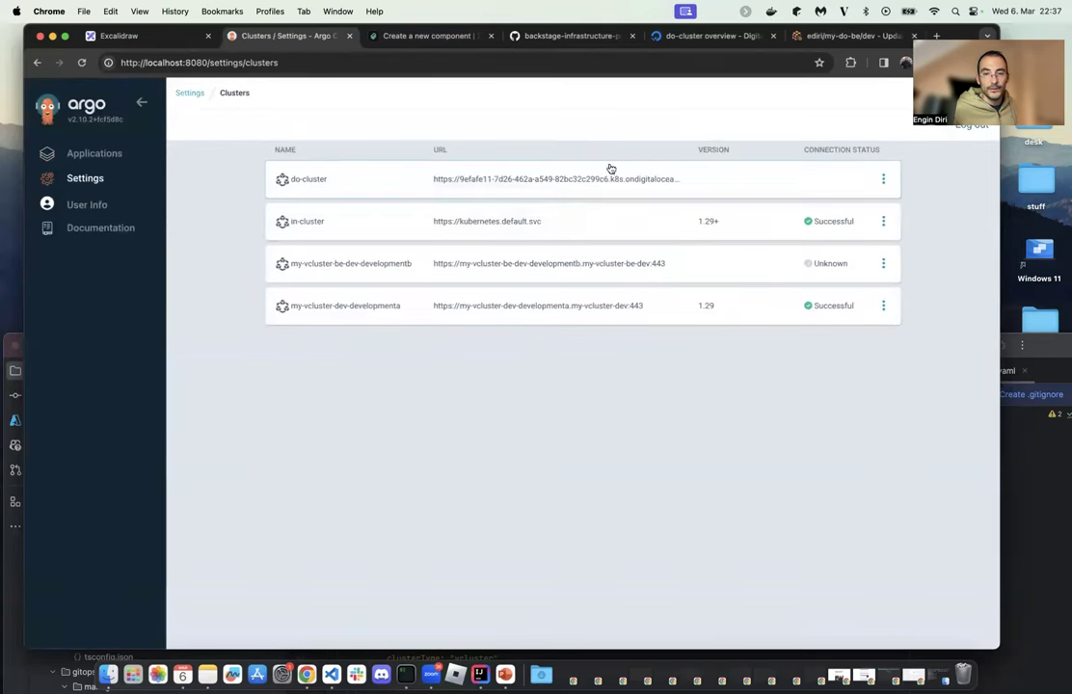
{"action": "left_click", "coordinate": [855, 182]}
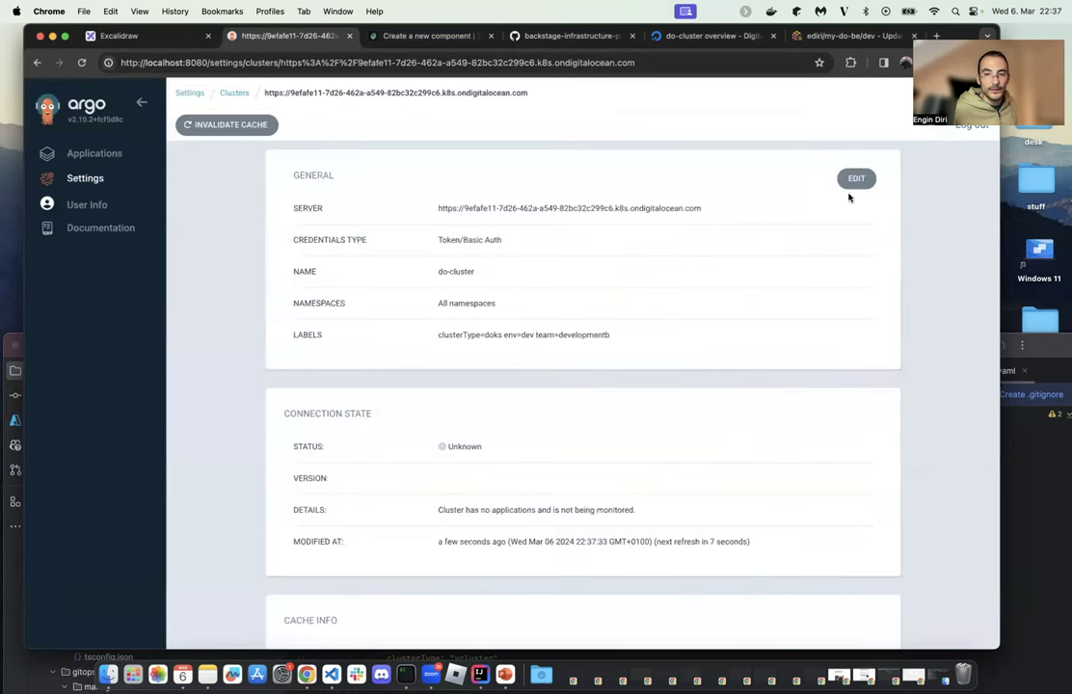
Open do-cluster's general settings for editing, review its labels and annotations, and save them.
{"action": "left_click", "coordinate": [854, 180]}
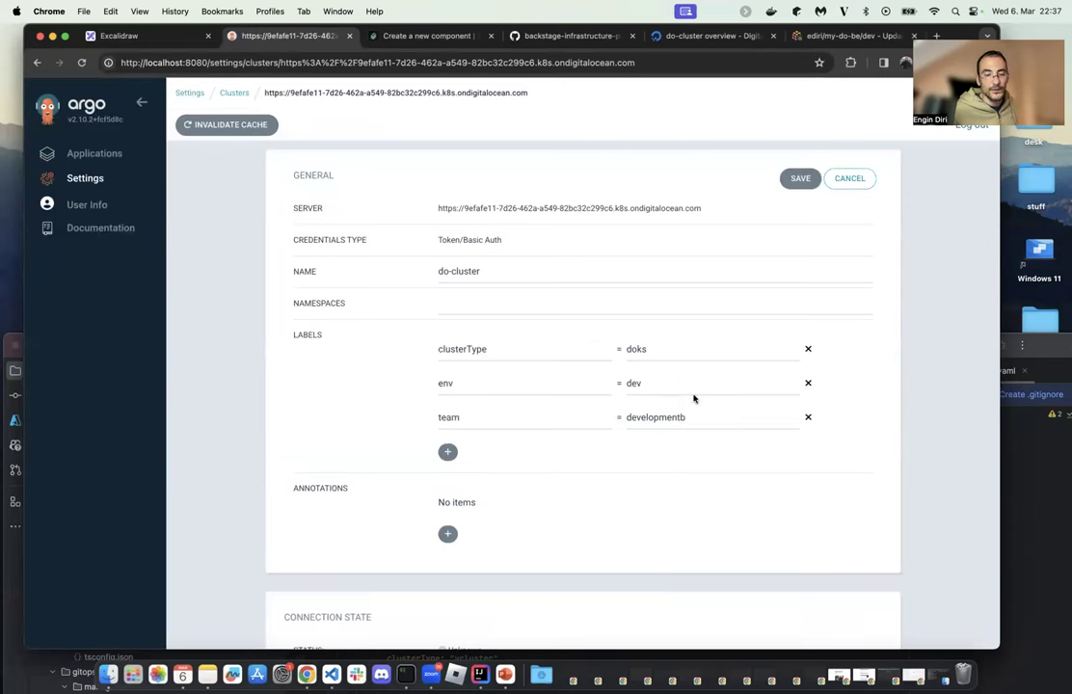
{"action": "scroll", "coordinate": [687, 395], "scroll_direction": "down", "scroll_amount": 3}
{"action": "scroll", "coordinate": [683, 392], "scroll_direction": "up", "scroll_amount": 2}
{"action": "scroll", "coordinate": [685, 393], "scroll_direction": "up", "scroll_amount": 2}
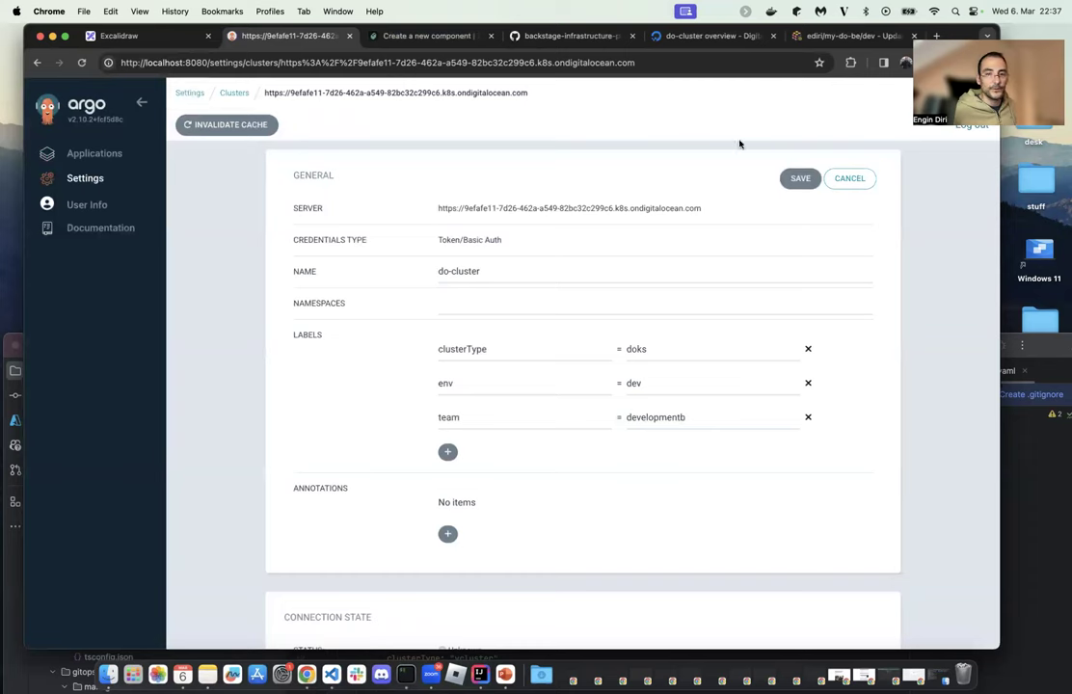
{"action": "left_click", "coordinate": [800, 179]}
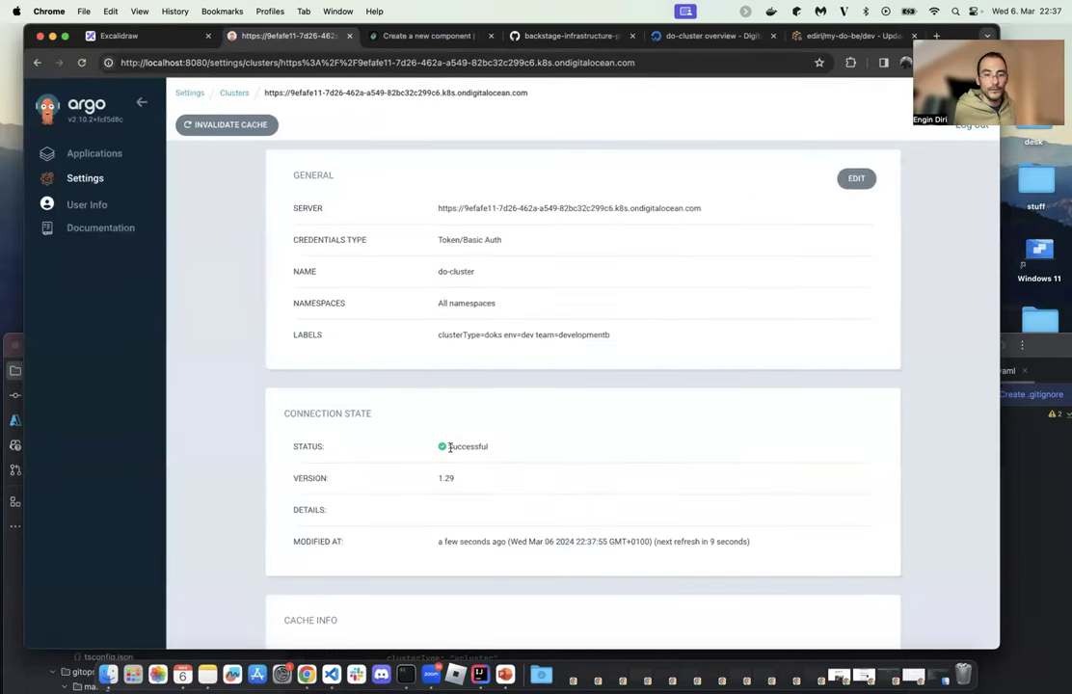
{"action": "left_click", "coordinate": [95, 154]}
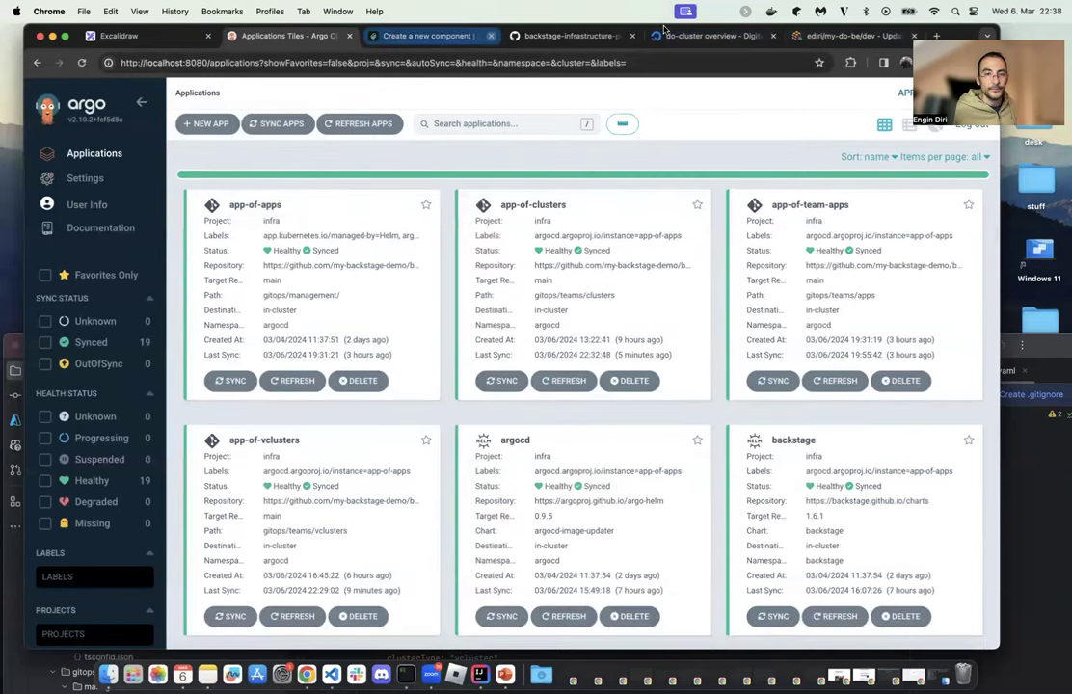
{"action": "left_click", "coordinate": [429, 36]}
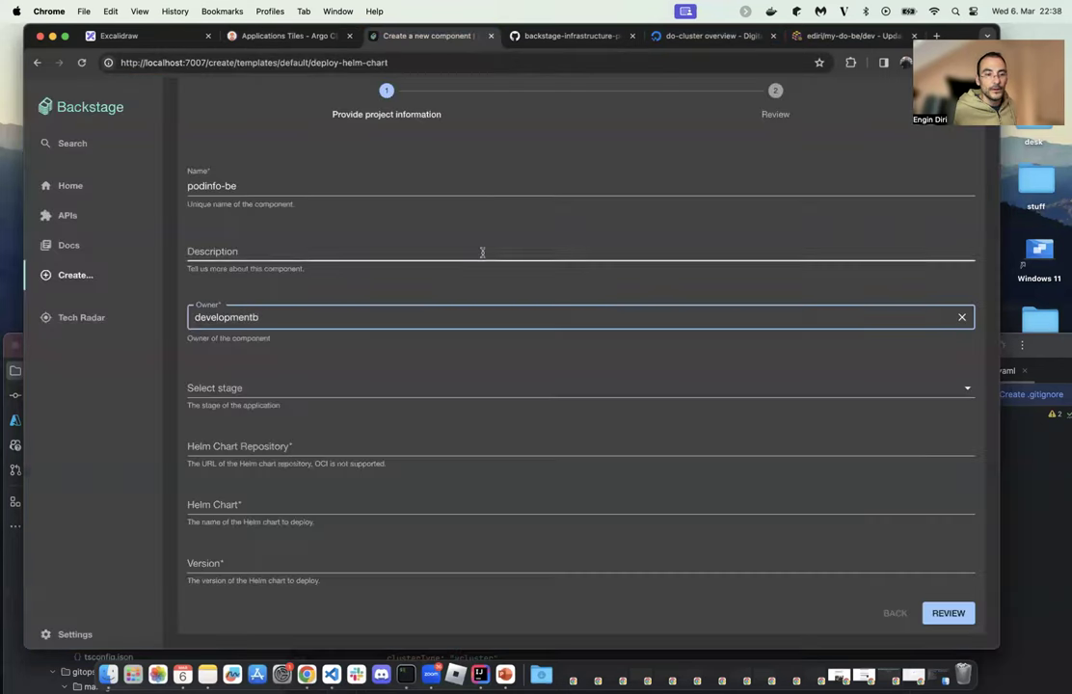
{"action": "right_click", "coordinate": [277, 320]}
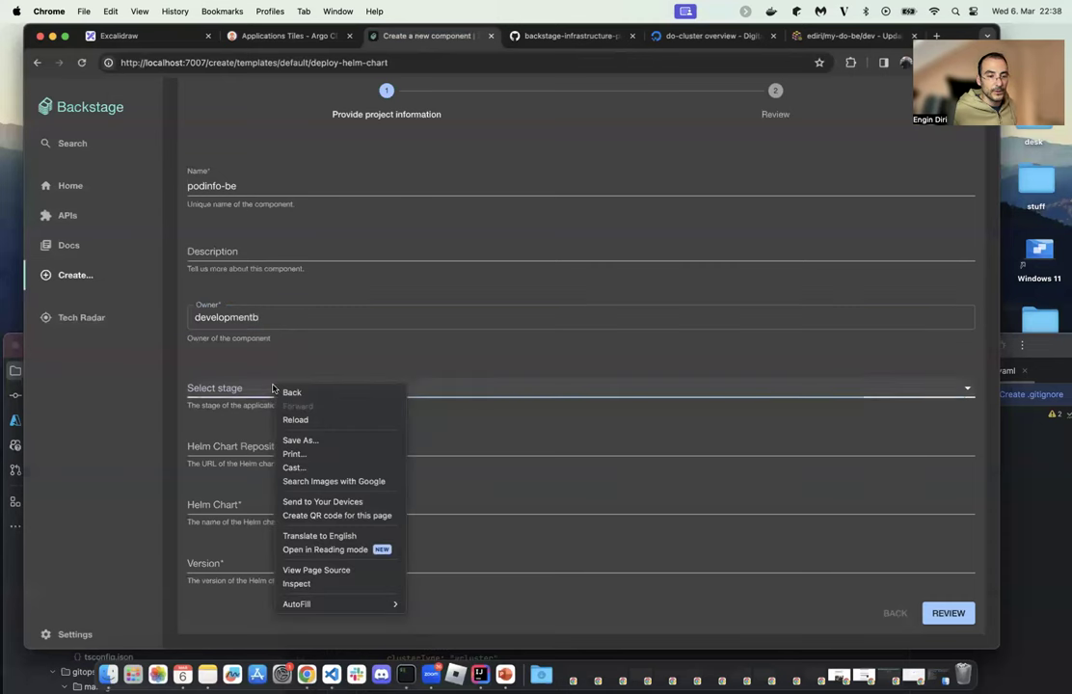
{"action": "left_click", "coordinate": [222, 350]}
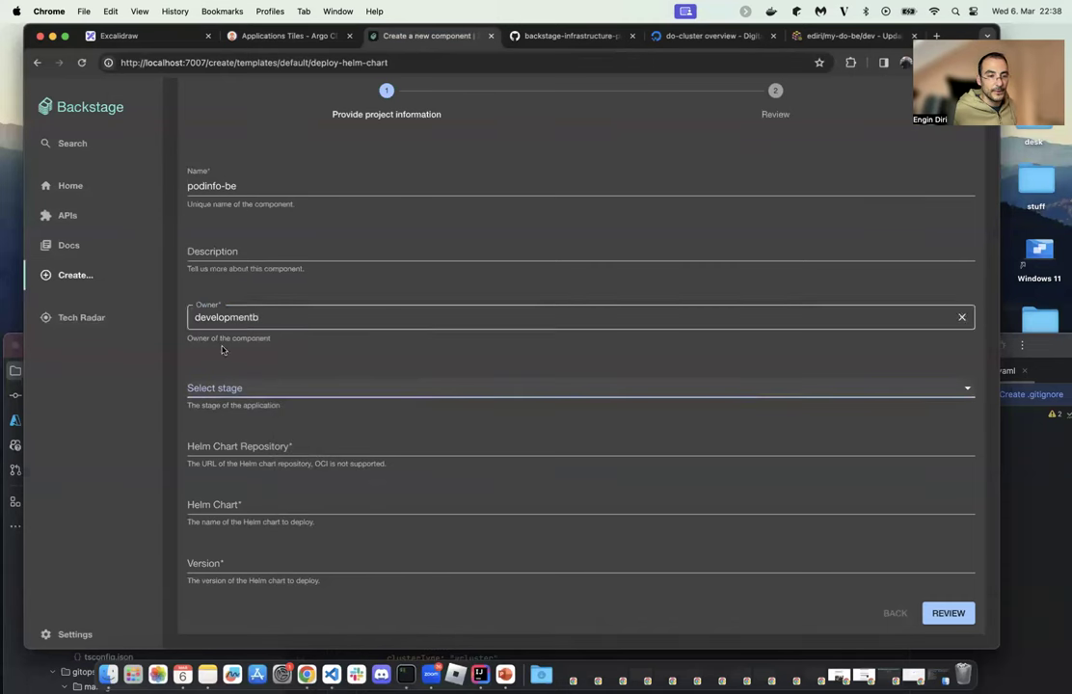
{"action": "left_click", "coordinate": [248, 448]}
{"action": "left_click", "coordinate": [297, 476]}
{"action": "left_click", "coordinate": [258, 505]}
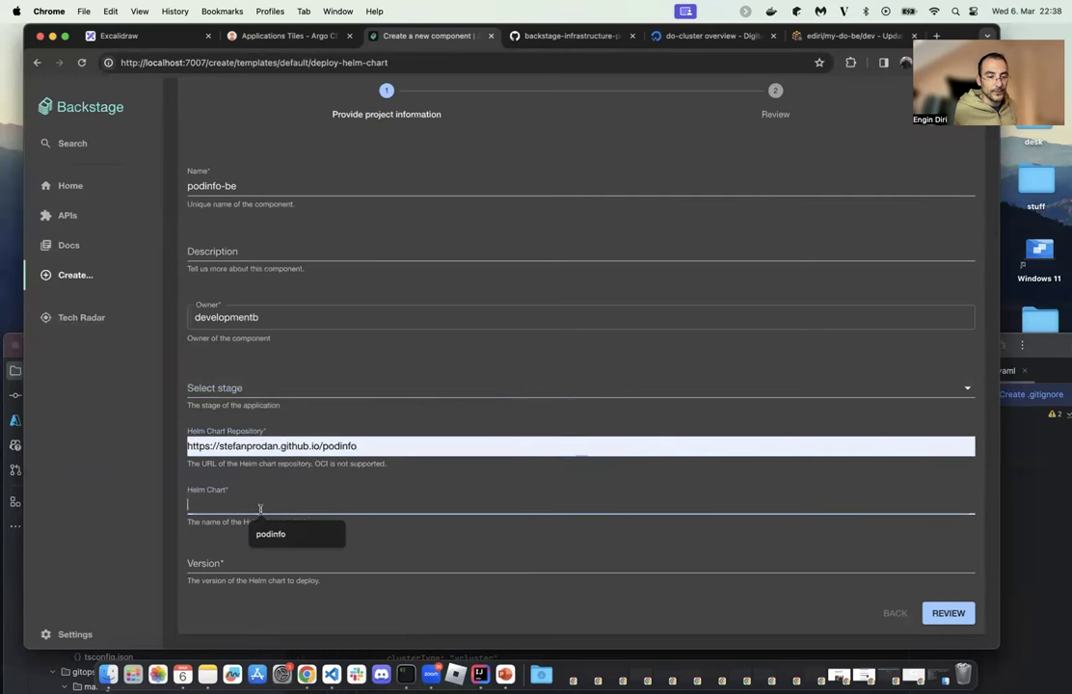
{"action": "left_click", "coordinate": [280, 534]}
{"action": "left_click", "coordinate": [263, 563]}
{"action": "left_click", "coordinate": [270, 591]}
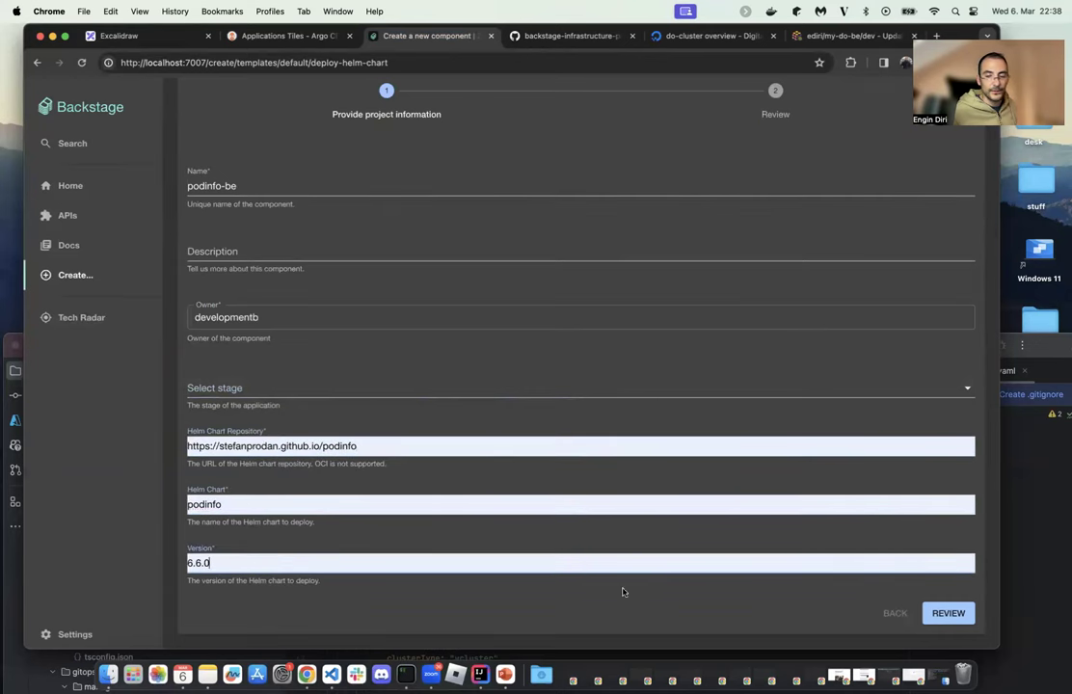
Review and create the podinfo-be Helm deployment, and open its pull request on GitHub.
{"action": "left_click", "coordinate": [940, 615]}
{"action": "left_click", "coordinate": [945, 468]}
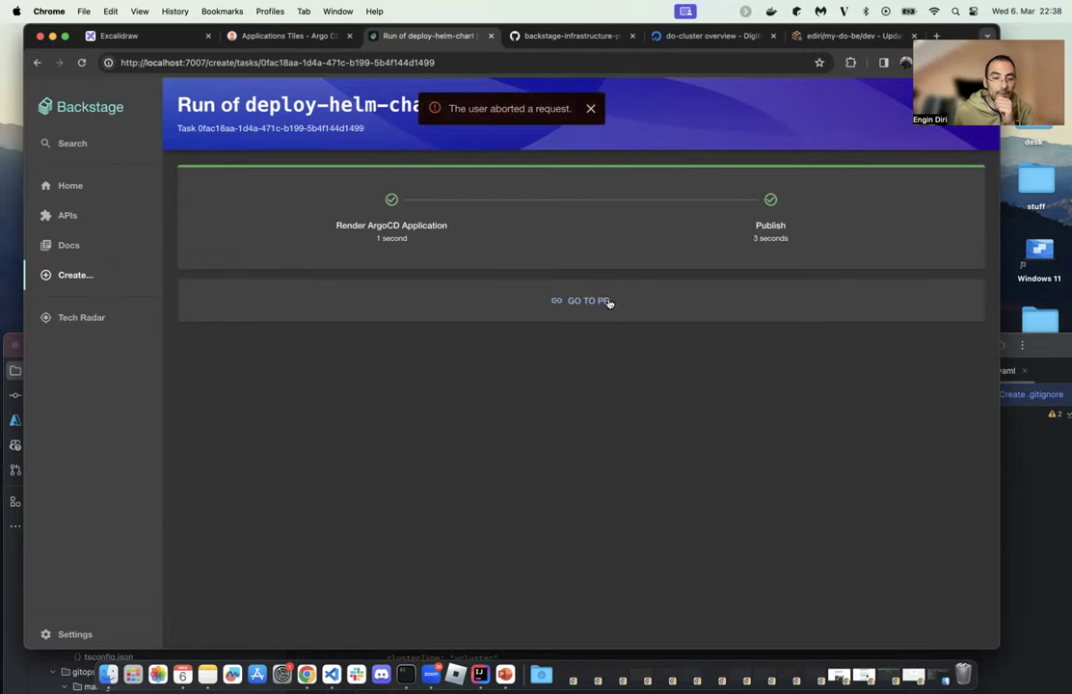
{"action": "left_click", "coordinate": [606, 301]}
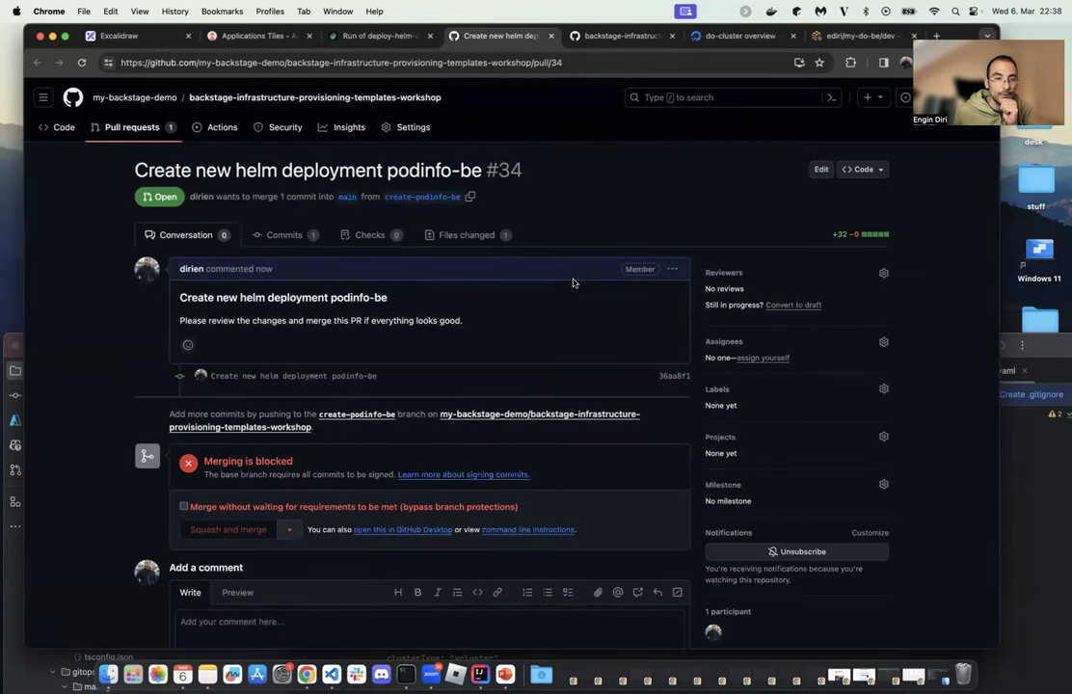
Review the changed file podinfo-be-application.yaml in pull request #34, including the cluster selector for team developmentb.
{"action": "left_click", "coordinate": [407, 126]}
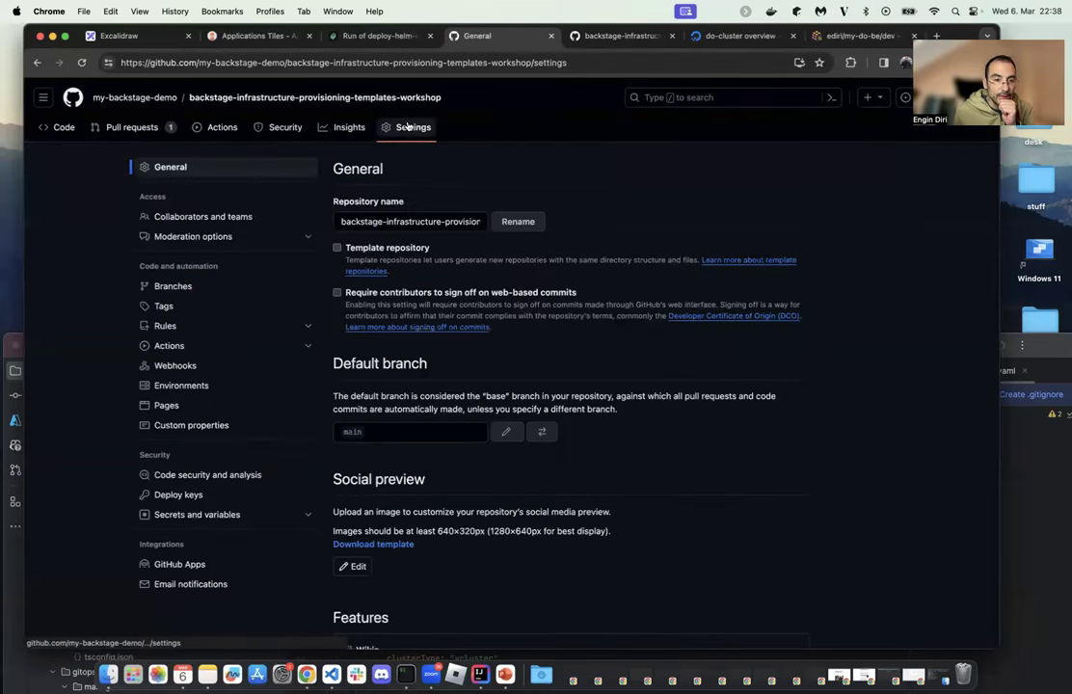
{"action": "left_click", "coordinate": [39, 63]}
{"action": "left_click", "coordinate": [462, 230]}
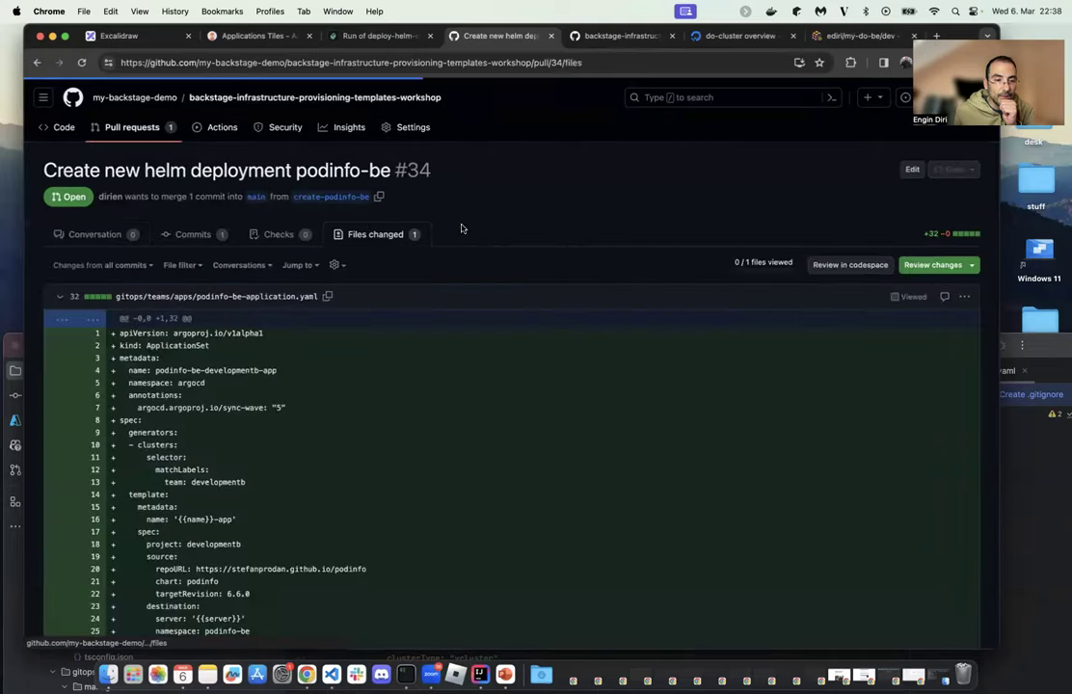
{"action": "scroll", "coordinate": [429, 401], "scroll_direction": "down", "scroll_amount": 2}
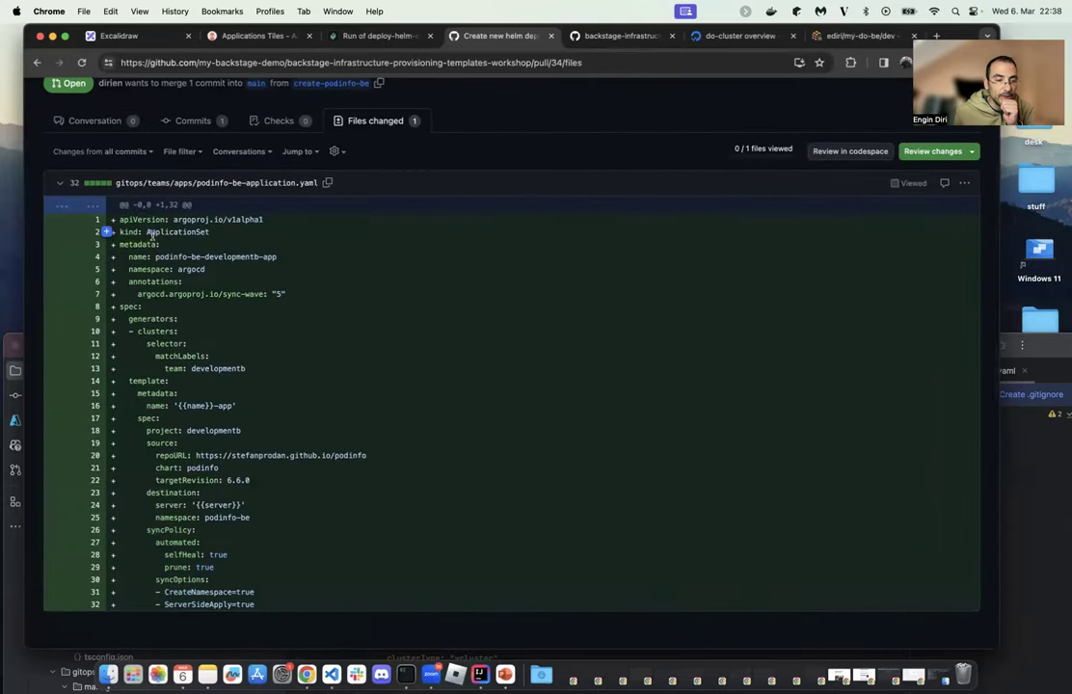
{"action": "left_click_drag", "start_coordinate": [210, 368], "coordinate": [175, 371]}
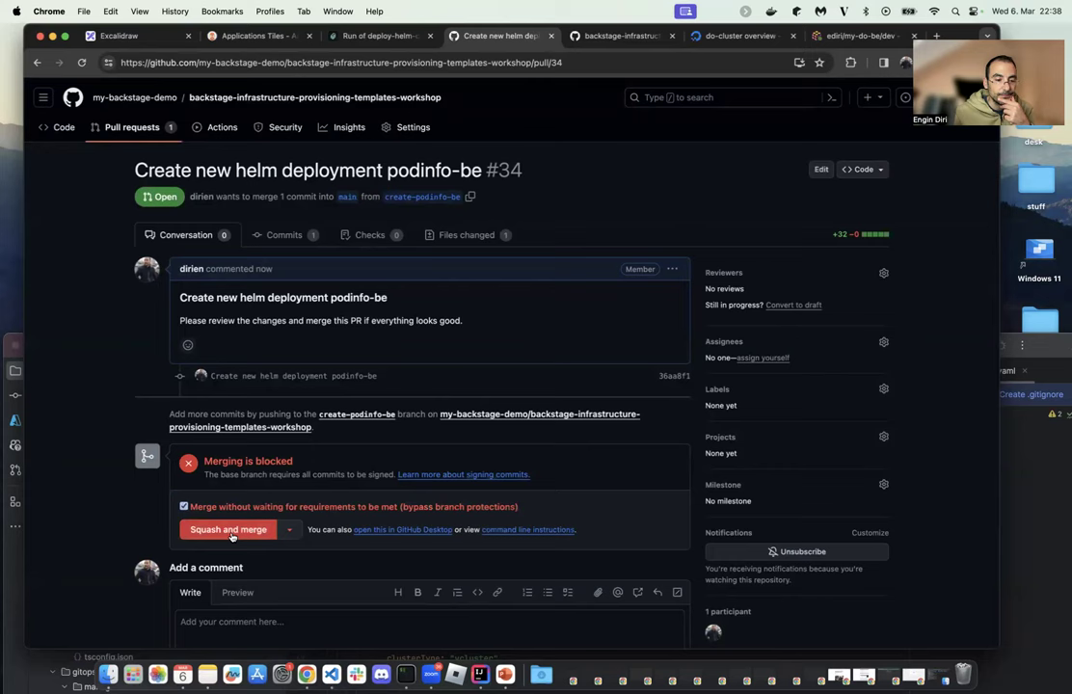
Squash and merge pull request #34, bypassing the branch protections.
{"action": "left_click", "coordinate": [231, 536]}
{"action": "left_click", "coordinate": [279, 573]}
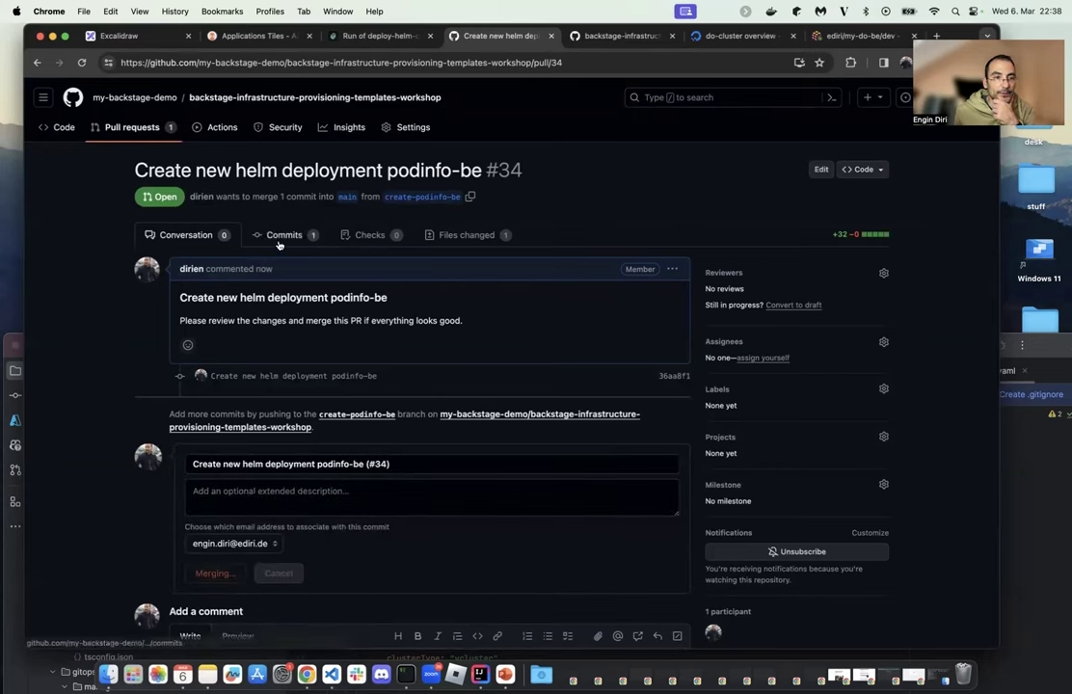
Switch to Argo CD, refresh app-of-clusters and app-of-team-apps, and inspect their resource trees.
{"action": "left_click", "coordinate": [277, 44]}
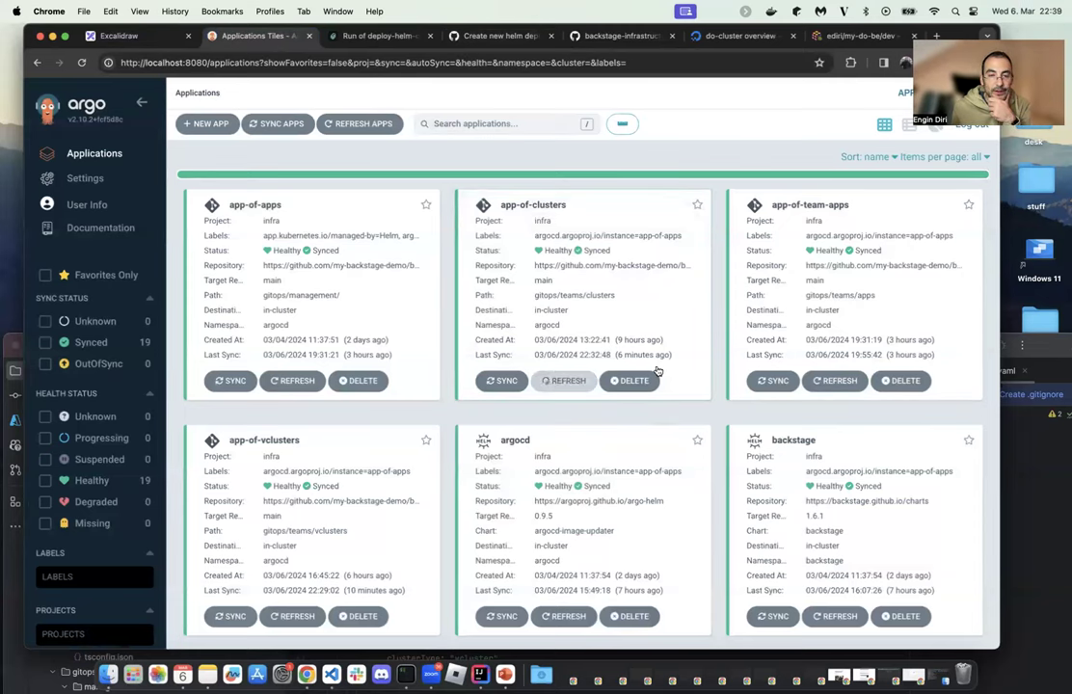
{"action": "left_click", "coordinate": [642, 292]}
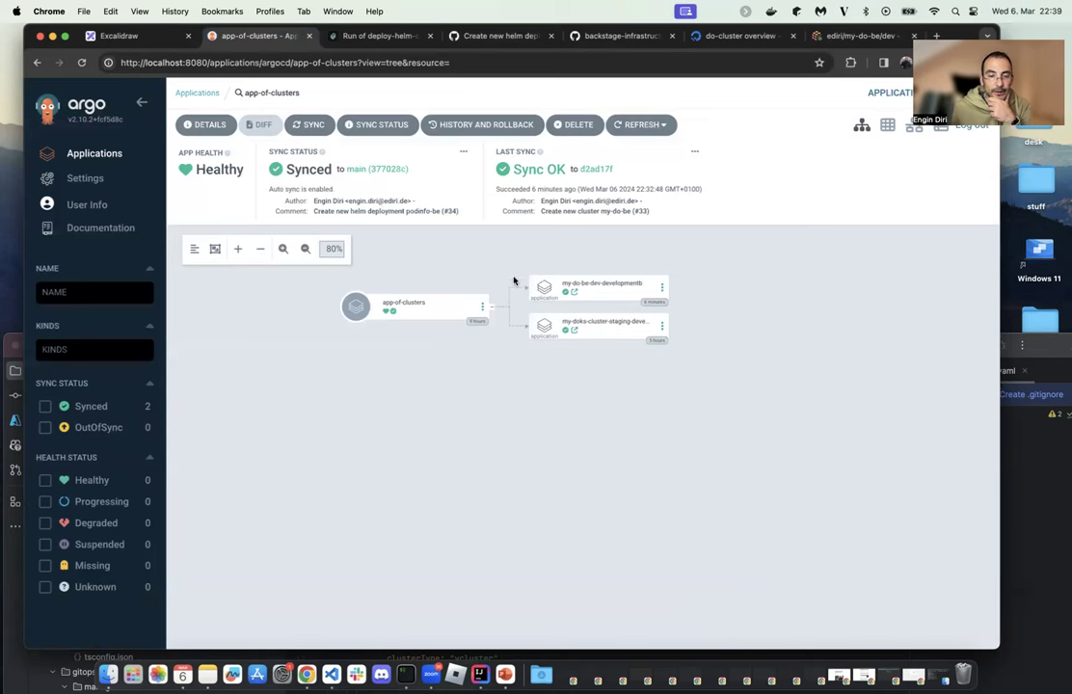
{"action": "left_click", "coordinate": [92, 154]}
{"action": "left_click", "coordinate": [835, 380]}
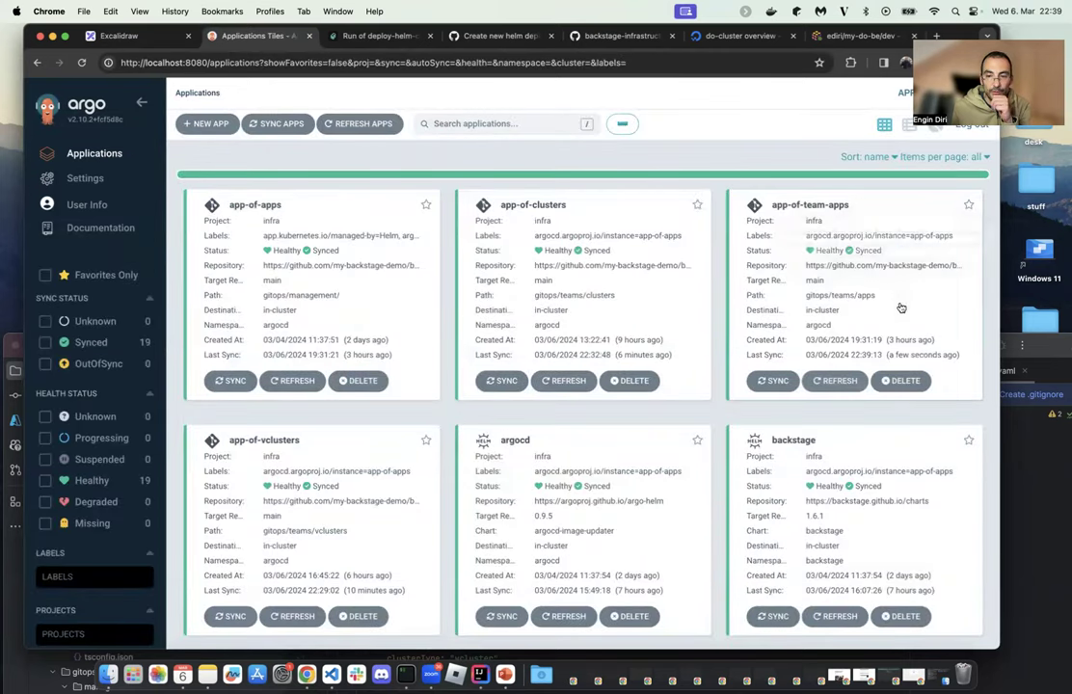
{"action": "left_click", "coordinate": [784, 270]}
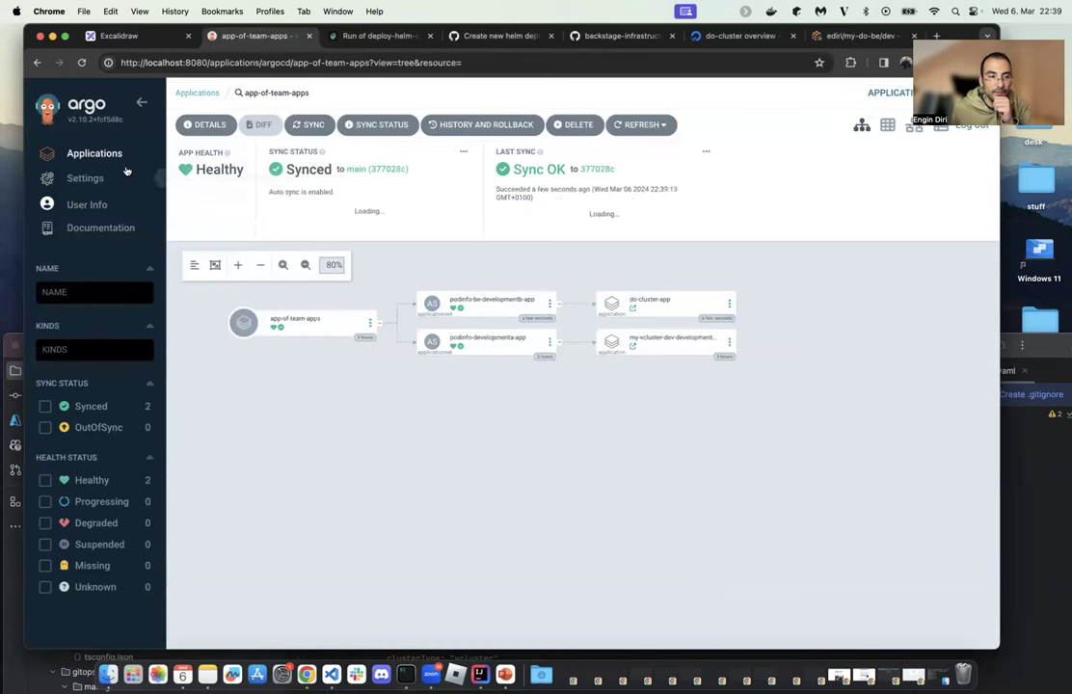
Return to the applications overview, check the do-cluster-app status, and filter the applications by project developmentb.
{"action": "left_click", "coordinate": [97, 154]}
{"action": "scroll", "coordinate": [598, 453], "scroll_direction": "down", "scroll_amount": 5}
{"action": "scroll", "coordinate": [624, 487], "scroll_direction": "down", "scroll_amount": 5}
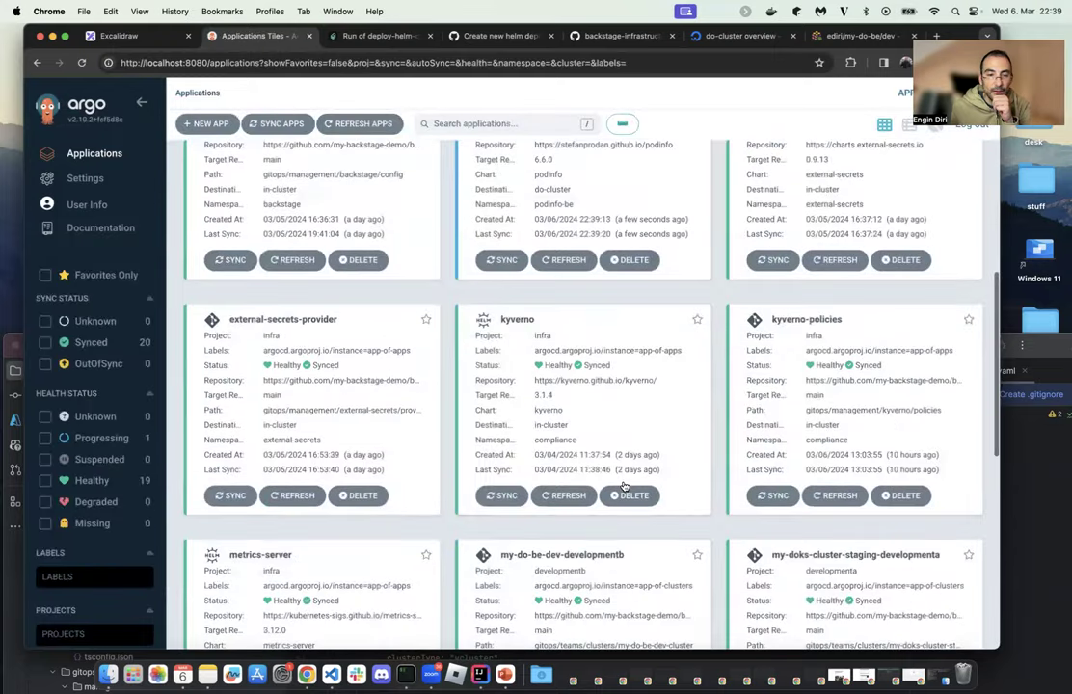
{"action": "scroll", "coordinate": [625, 482], "scroll_direction": "up", "scroll_amount": 4}
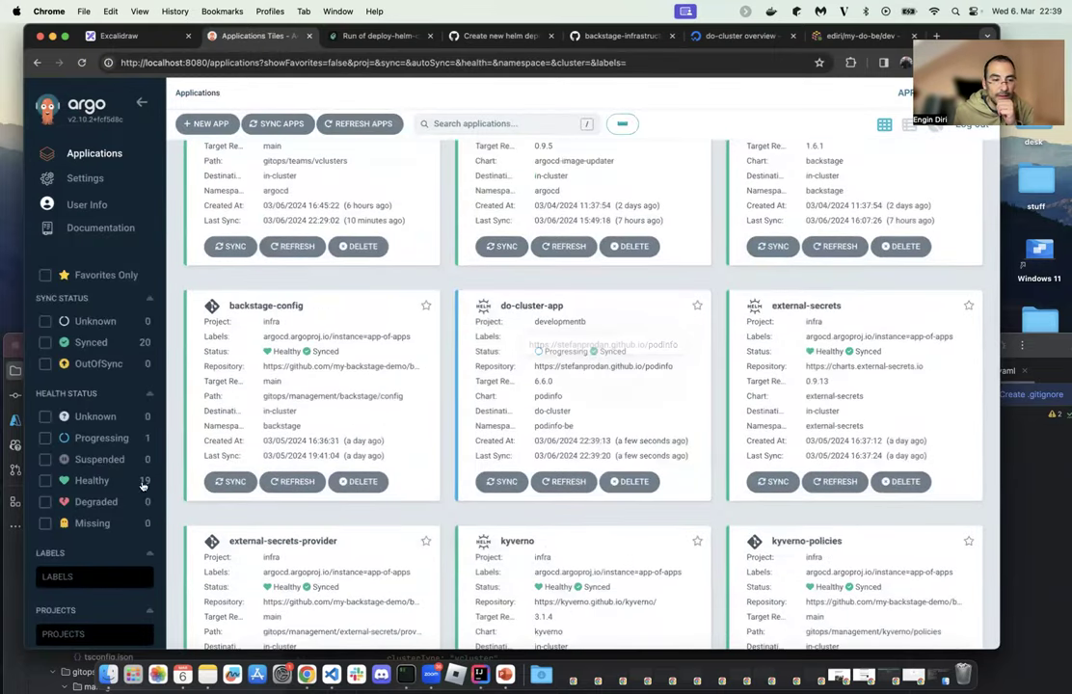
{"action": "scroll", "coordinate": [84, 531], "scroll_direction": "down", "scroll_amount": 2}
{"action": "left_click", "coordinate": [91, 585]}
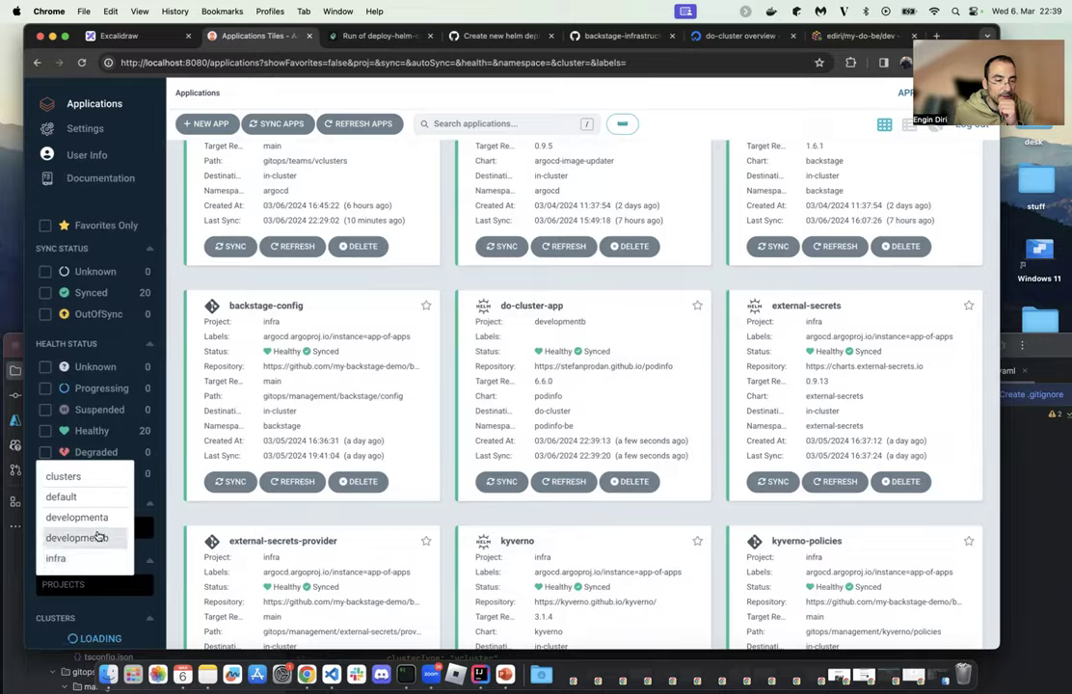
{"action": "left_click", "coordinate": [92, 538]}
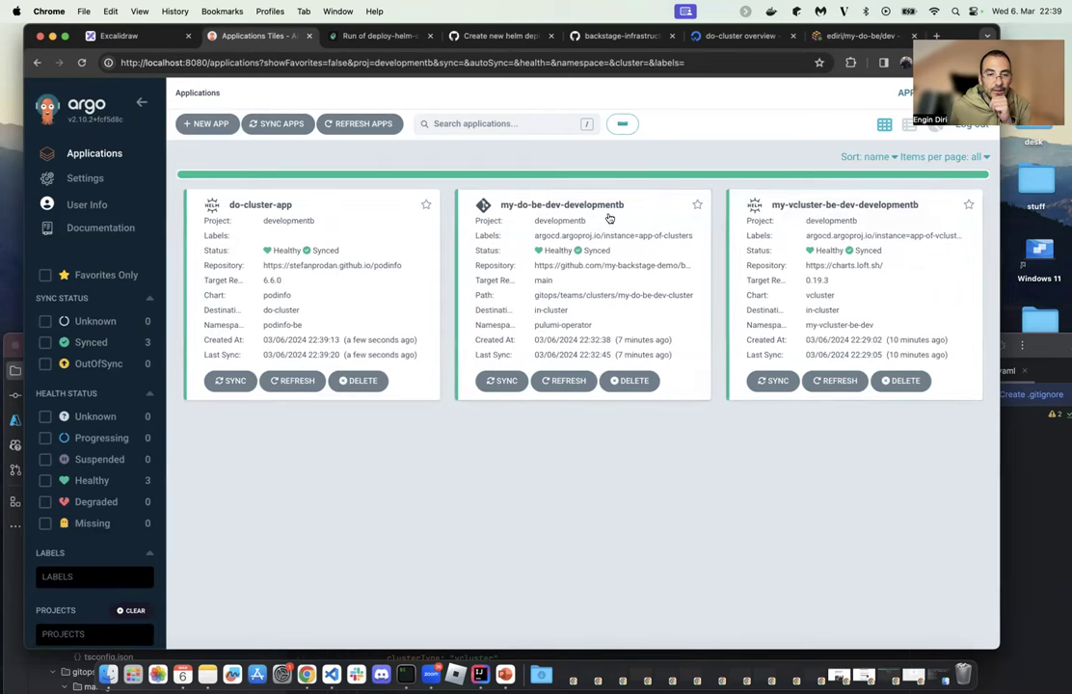
Clear the developmentb project filter and open the app-of-team-apps resource tree.
{"action": "scroll", "coordinate": [116, 463], "scroll_direction": "down", "scroll_amount": 3}
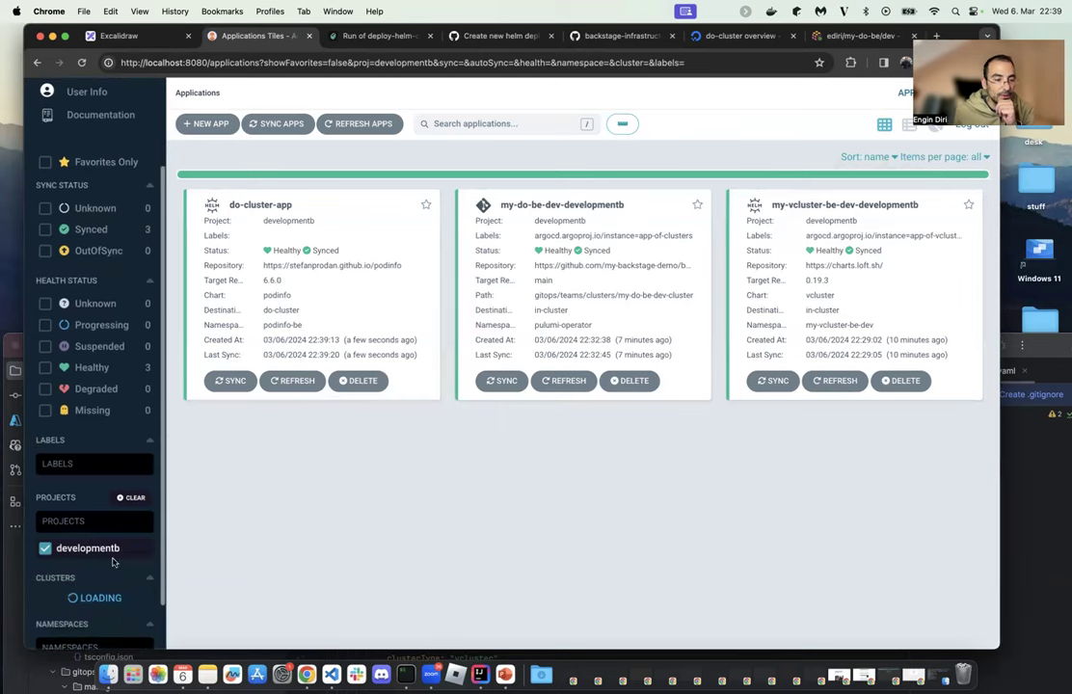
{"action": "left_click", "coordinate": [45, 549]}
{"action": "scroll", "coordinate": [97, 569], "scroll_direction": "down", "scroll_amount": 2}
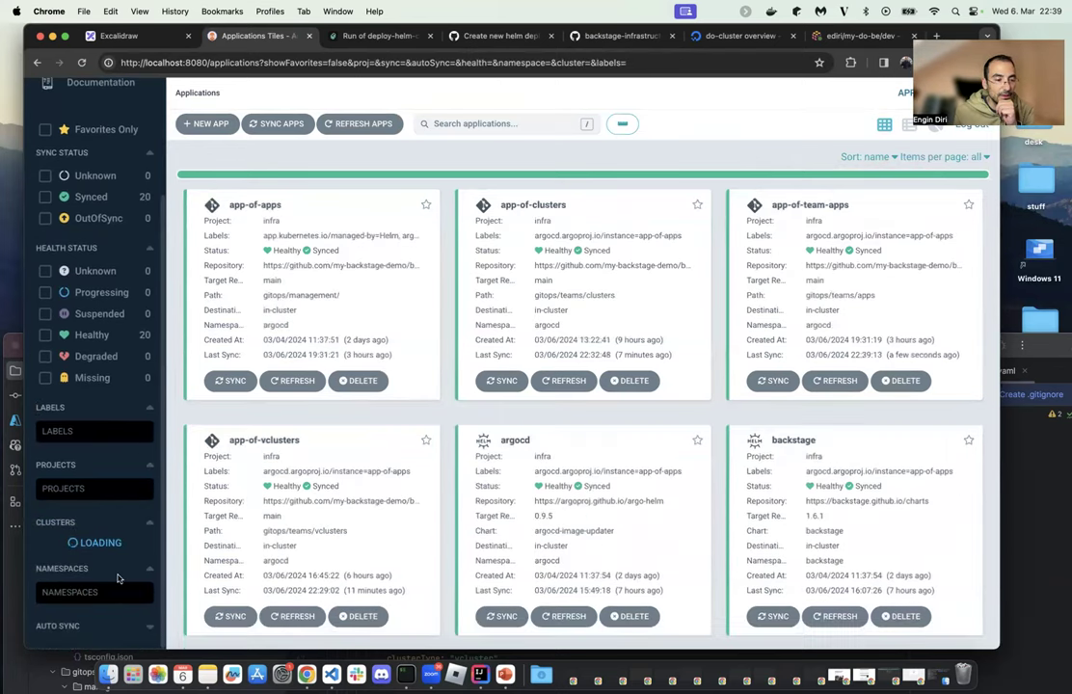
{"action": "left_click", "coordinate": [101, 489]}
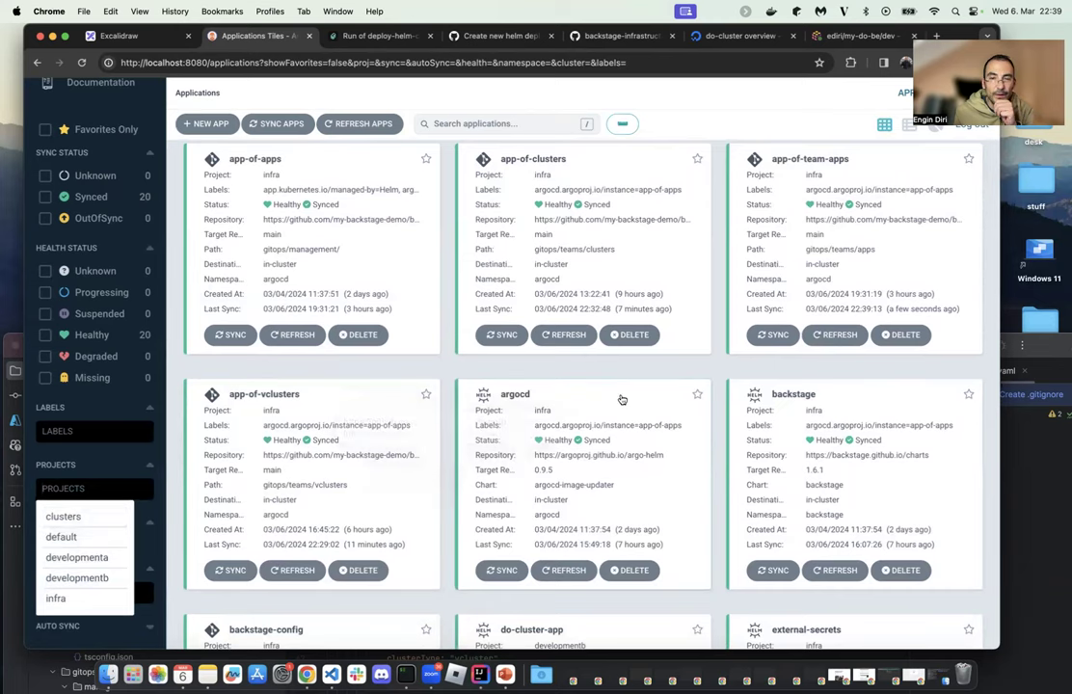
{"action": "left_click", "coordinate": [866, 274]}
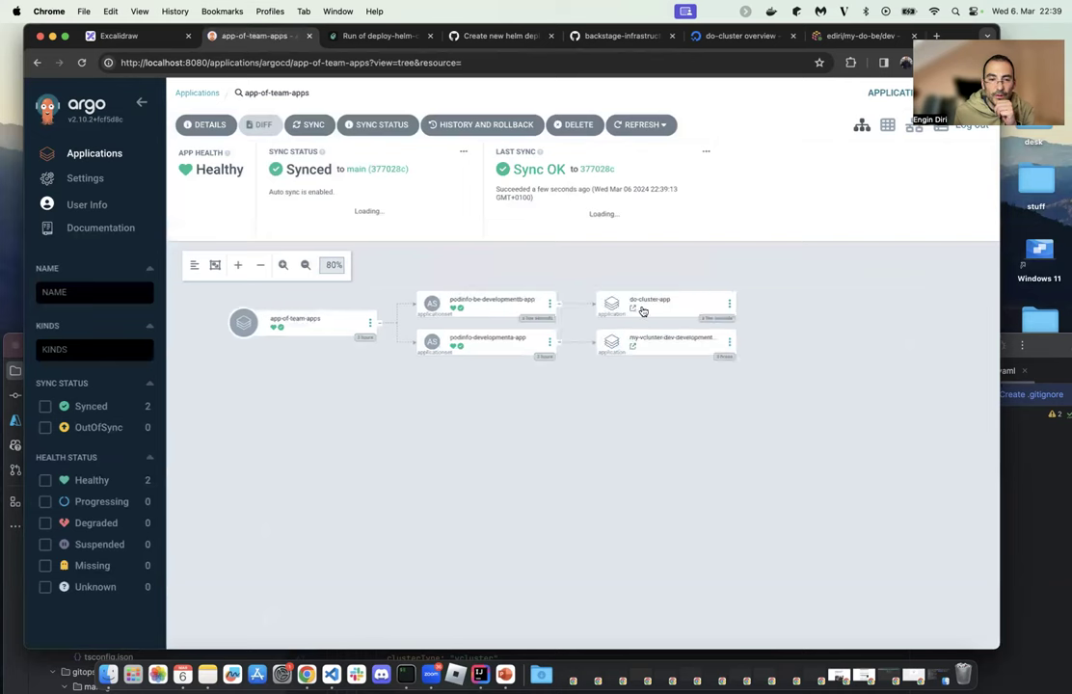
Inspect the summary of the podinfo-be-developmentb-app ApplicationSet from the app-of-team-apps resource tree, then close it.
{"action": "left_click", "coordinate": [494, 310]}
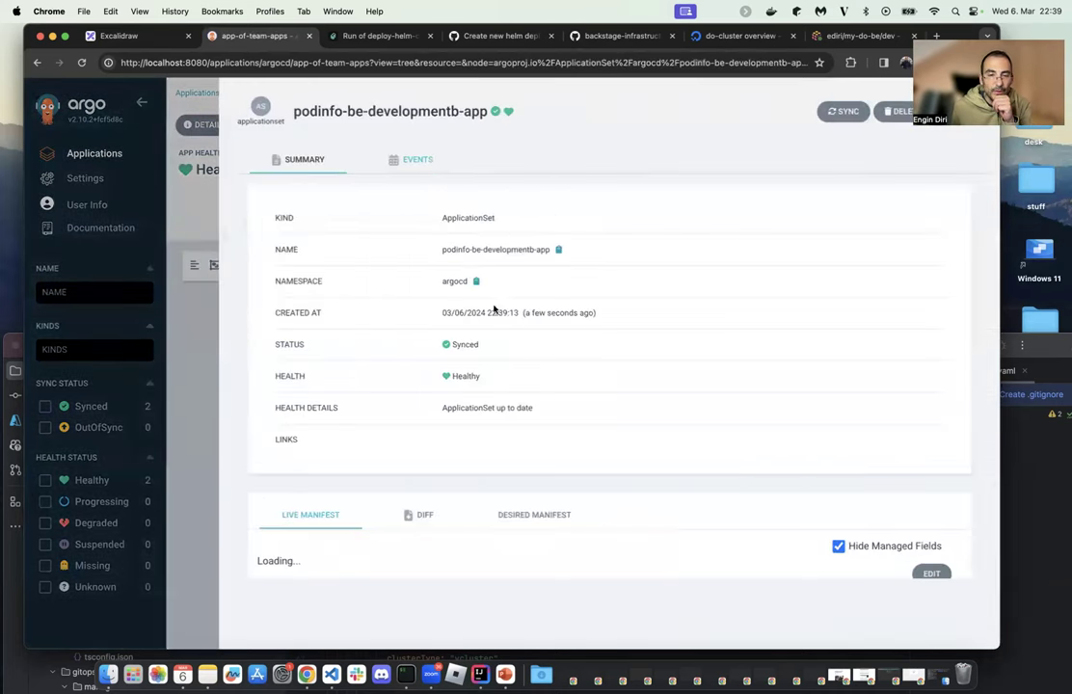
{"action": "left_click", "coordinate": [214, 373]}
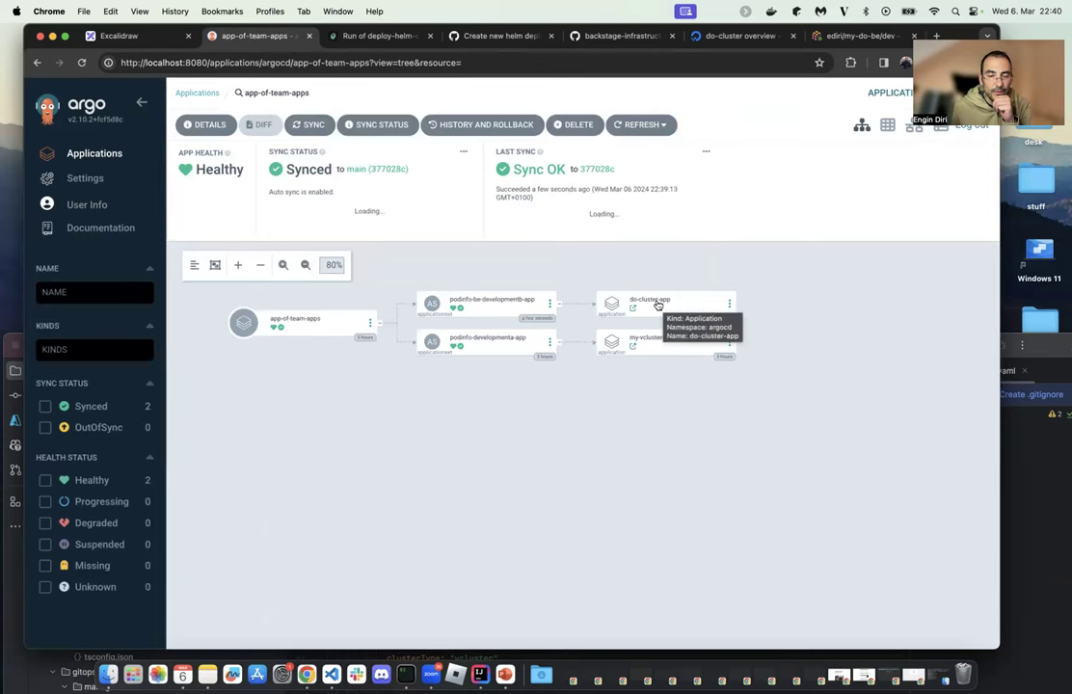
{"action": "left_click", "coordinate": [480, 300]}
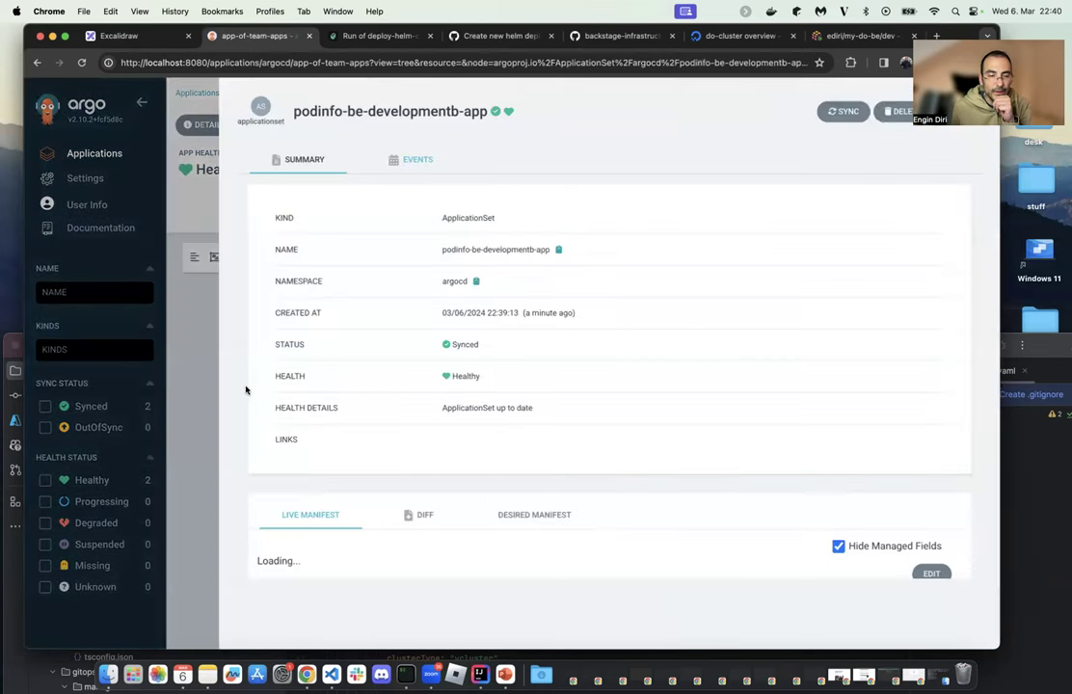
{"action": "left_click", "coordinate": [246, 390]}
Return to the applications overview, look through its filters, and try to view the Argo CD settings.
{"action": "left_click", "coordinate": [130, 161]}
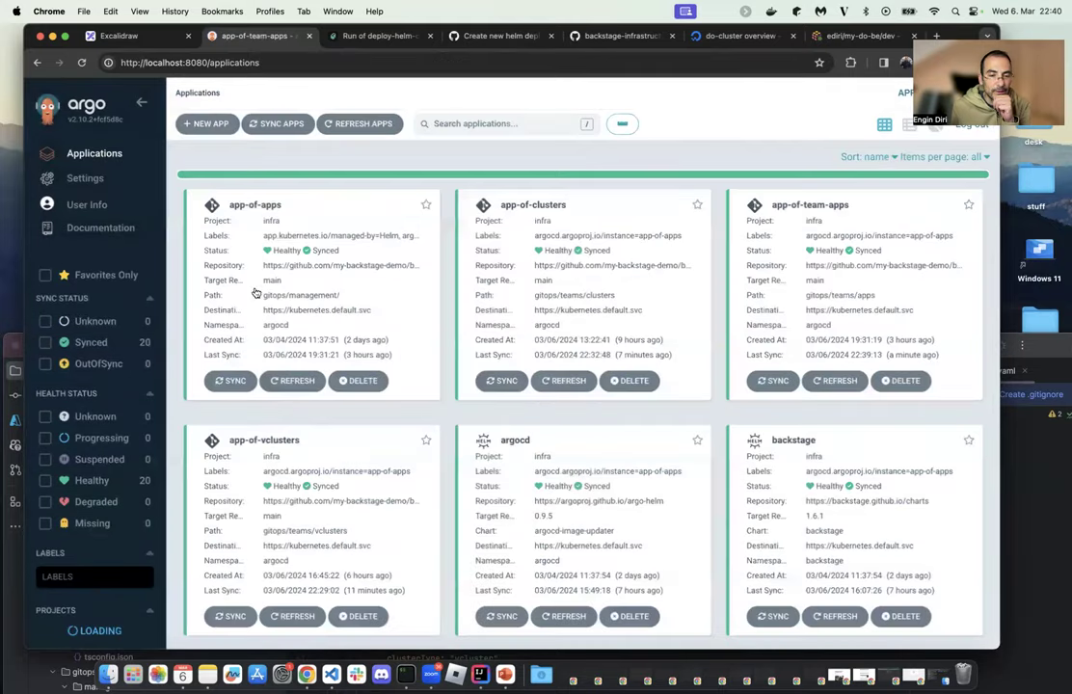
{"action": "scroll", "coordinate": [95, 564], "scroll_direction": "down", "scroll_amount": 3}
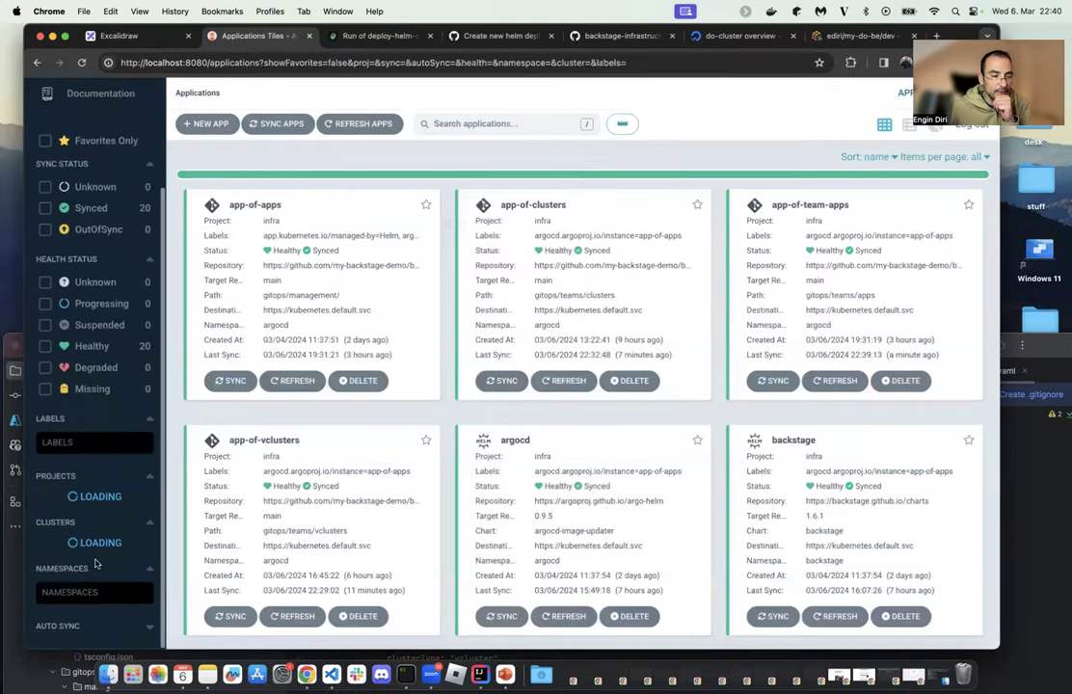
{"action": "scroll", "coordinate": [111, 270], "scroll_direction": "up", "scroll_amount": 3}
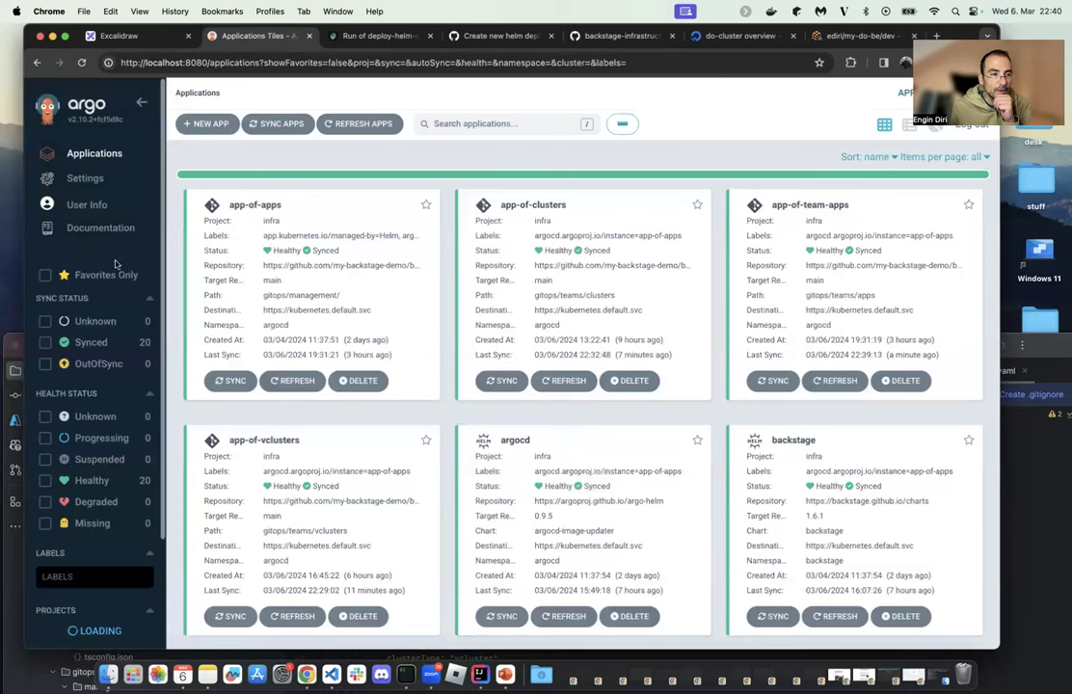
{"action": "left_click", "coordinate": [110, 156]}
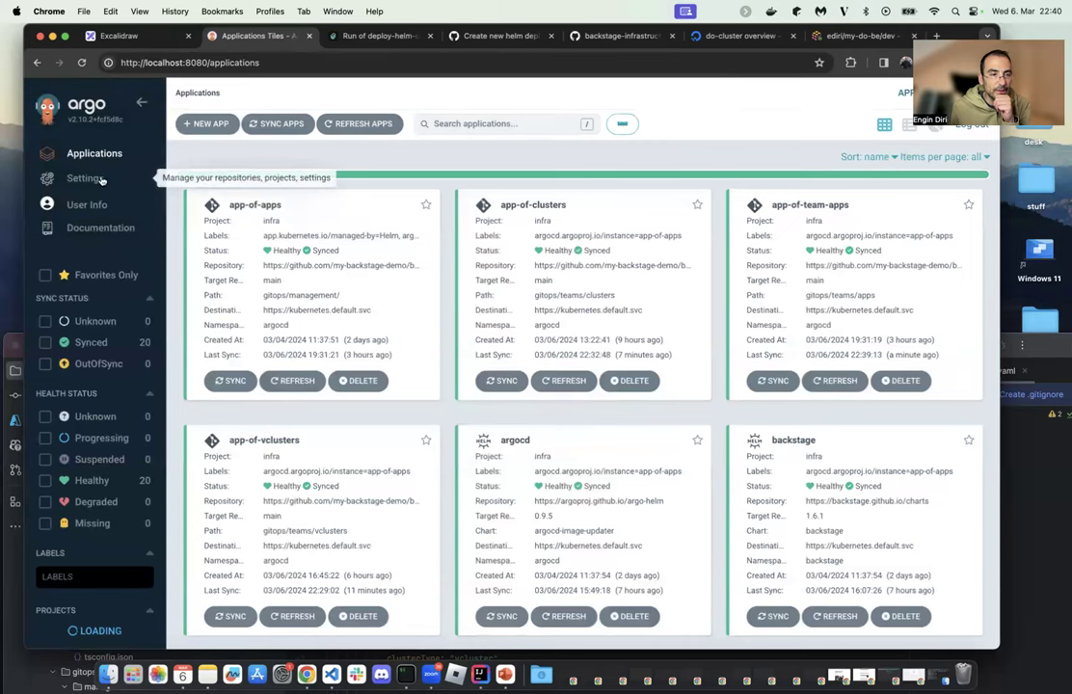
{"action": "left_click", "coordinate": [85, 177]}
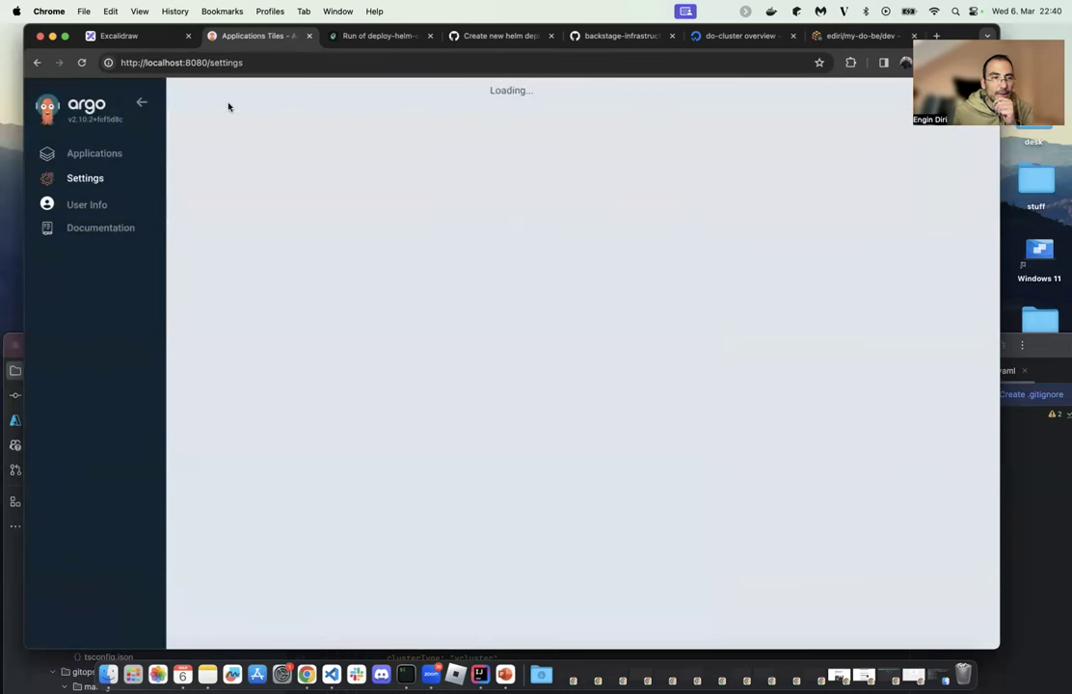
{"action": "left_click", "coordinate": [69, 152]}
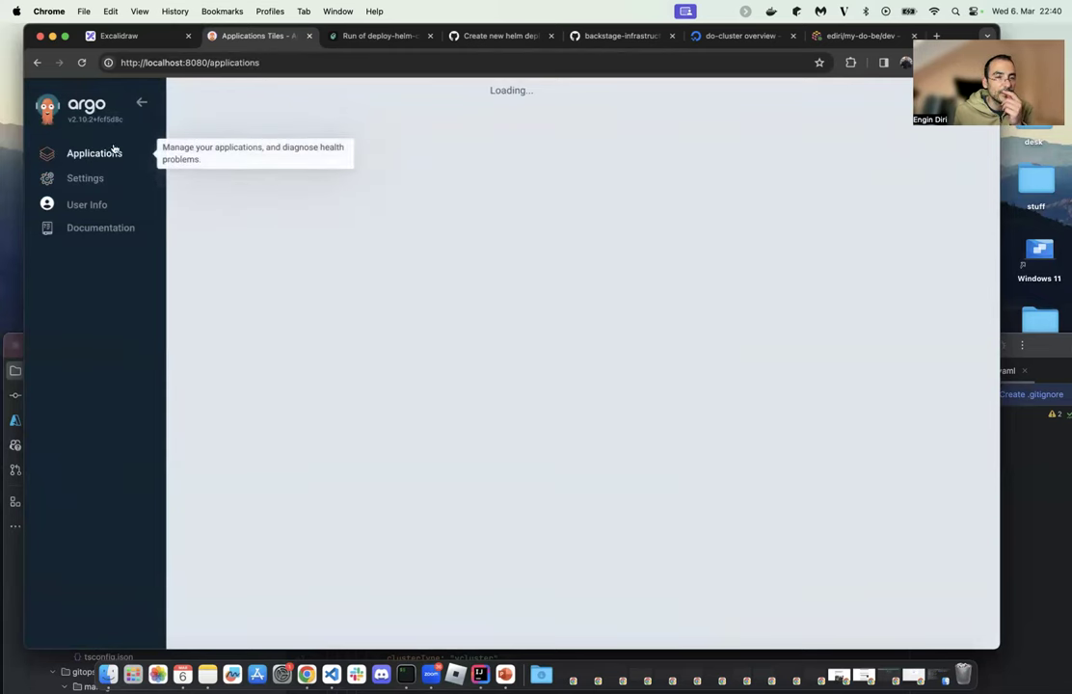
Switch to k9s in iTerm2 and delete the my-vcluster-be-dev coredns pod that is in ContainerCreating.
{"action": "left_click", "coordinate": [406, 674]}
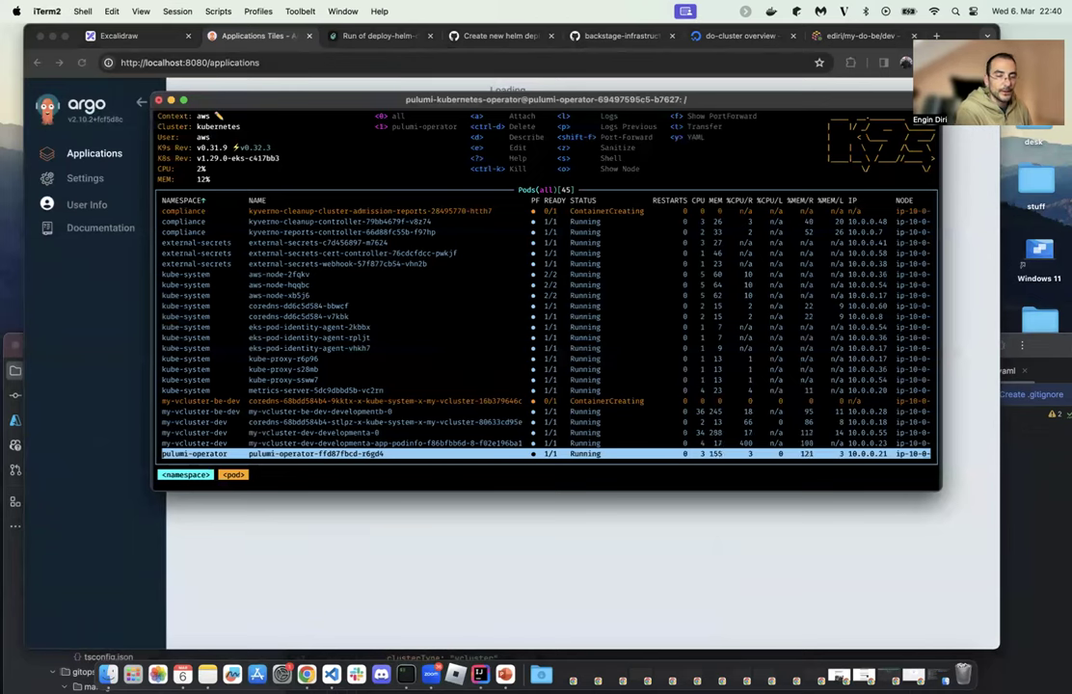
{"action": "left_click", "coordinate": [309, 432]}
{"action": "left_click", "coordinate": [309, 400]}
{"action": "key", "text": "ctrl+d"}
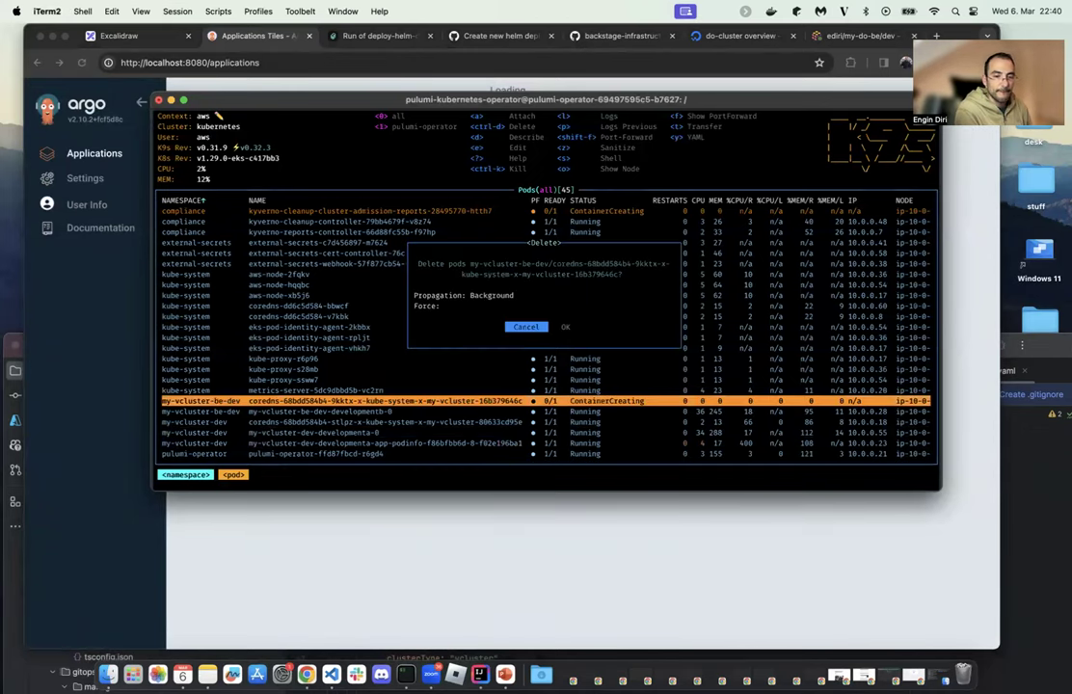
{"action": "key", "text": "Tab"}
{"action": "key", "text": "Return"}
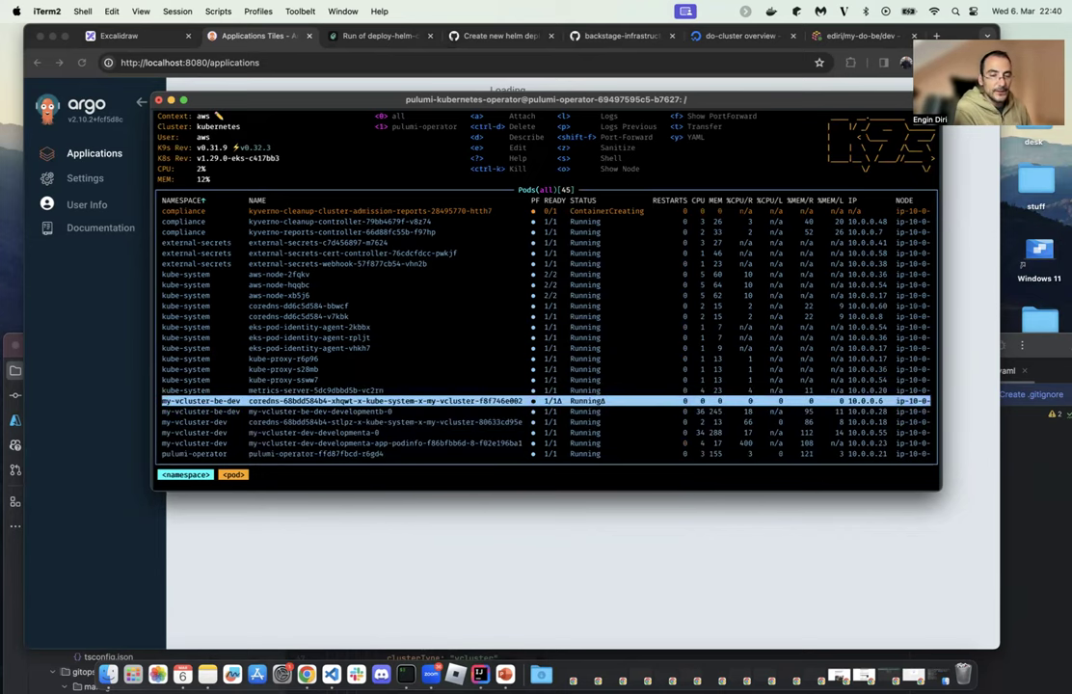
Find the argocd-server pod in the argocd namespace and check its container and port forwarding.
{"action": "key", "text": "Up"}
{"action": "key", "text": "Up"}
{"action": "key", "text": "Up"}
{"action": "key", "text": "Up"}
{"action": "key", "text": "Up"}
{"action": "key", "text": "Up"}
{"action": "key", "text": "Up"}
{"action": "key", "text": "Up"}
{"action": "key", "text": "Up"}
{"action": "key", "text": "Up"}
{"action": "key", "text": "Up"}
{"action": "key", "text": "Up"}
{"action": "key", "text": "Up"}
{"action": "key", "text": "Up"}
{"action": "key", "text": "Up"}
{"action": "key", "text": "Up"}
{"action": "key", "text": "Up"}
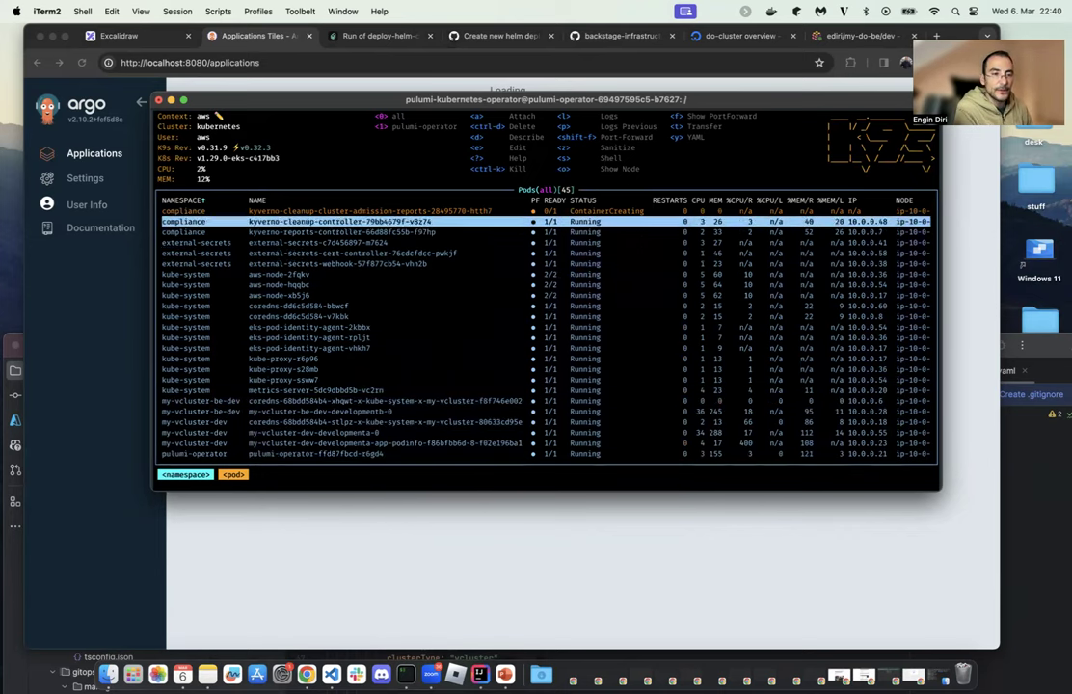
{"action": "key", "text": "Up"}
{"action": "key", "text": "Up"}
{"action": "key", "text": "Up"}
{"action": "key", "text": "Up"}
{"action": "key", "text": "Up"}
{"action": "key", "text": "Up"}
{"action": "key", "text": "Up"}
{"action": "key", "text": "Up"}
{"action": "key", "text": "Up"}
{"action": "key", "text": "Down"}
{"action": "key", "text": "Up"}
{"action": "key", "text": "Down"}
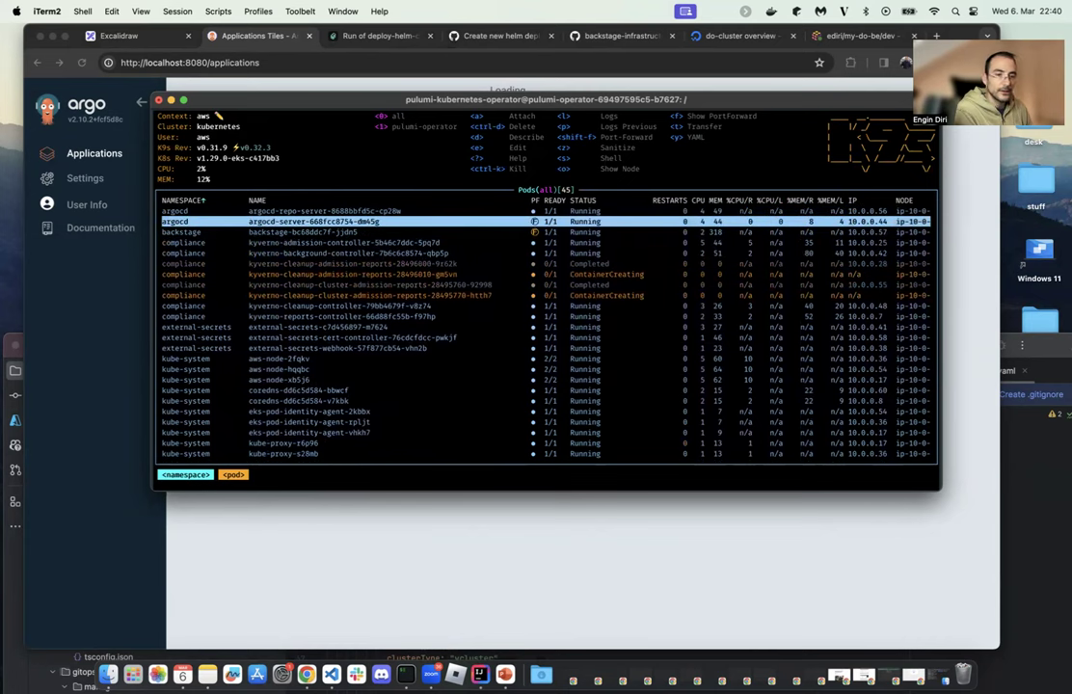
{"action": "key", "text": "shift+f"}
{"action": "key", "text": "Escape"}
{"action": "key", "text": "Return"}
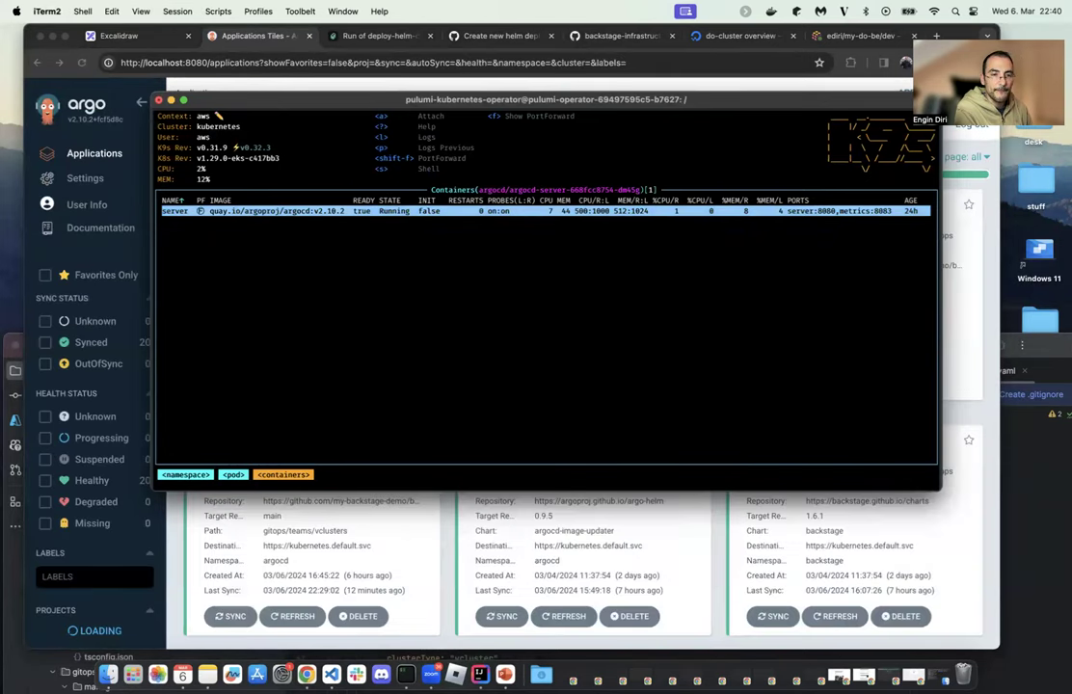
{"action": "key", "text": "Escape"}
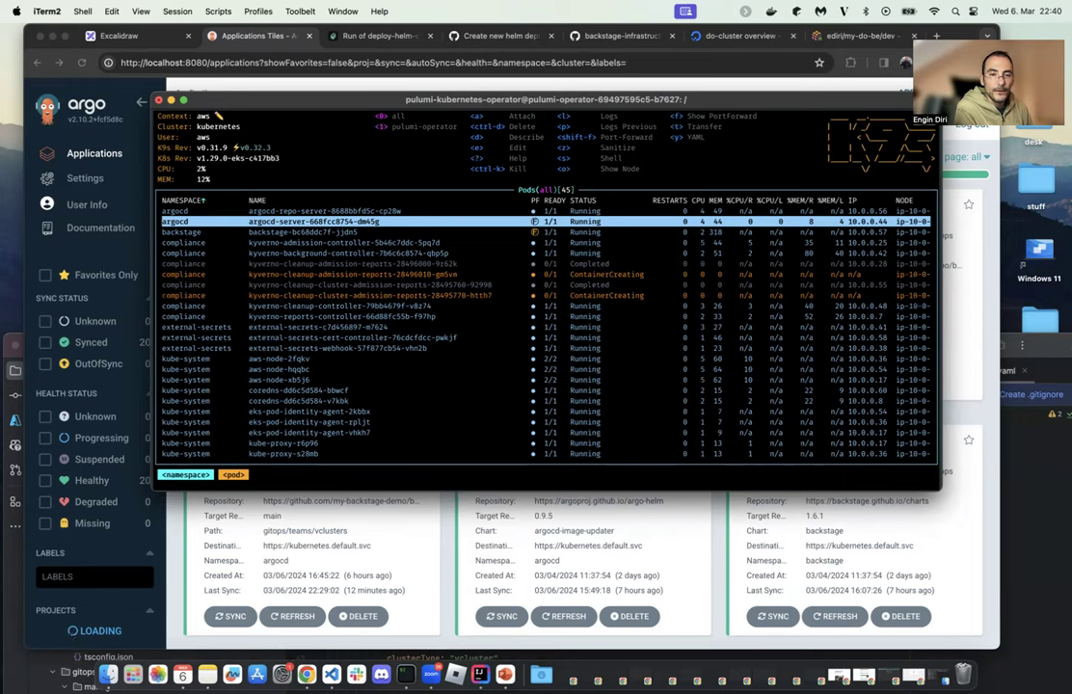
{"action": "key", "text": "d"}
{"action": "key", "text": "Escape"}
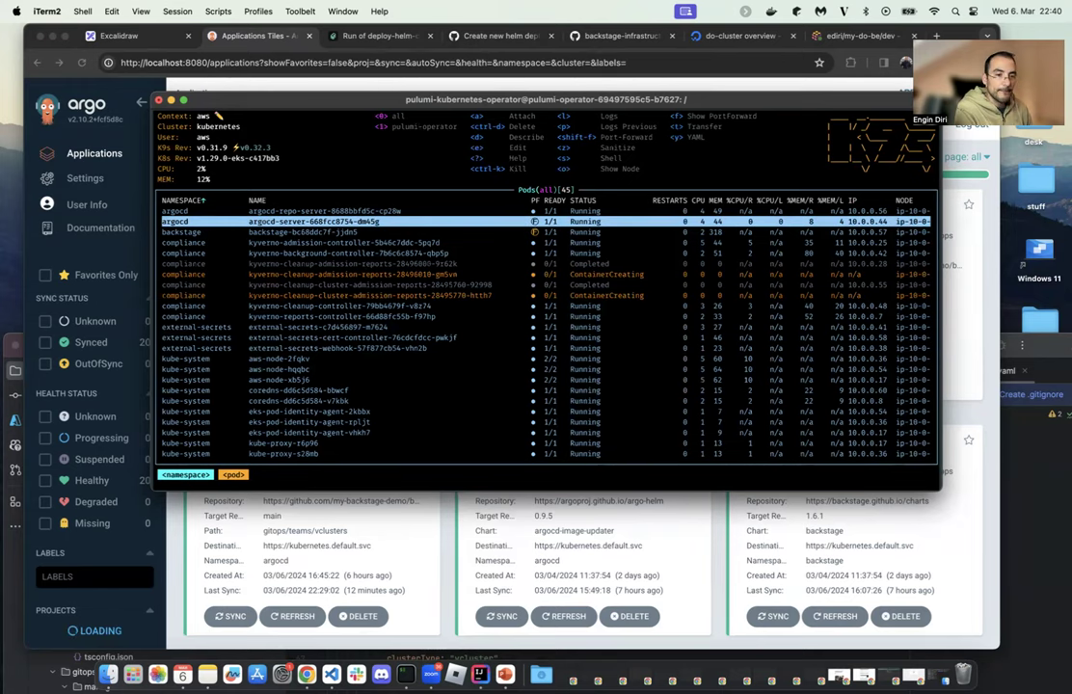
Delete the argocd-server pod's existing port forward and recreate it on port 8080.
{"action": "key", "text": "f"}
{"action": "key", "text": "ctrl+d"}
{"action": "key", "text": "Tab"}
{"action": "key", "text": "Return"}
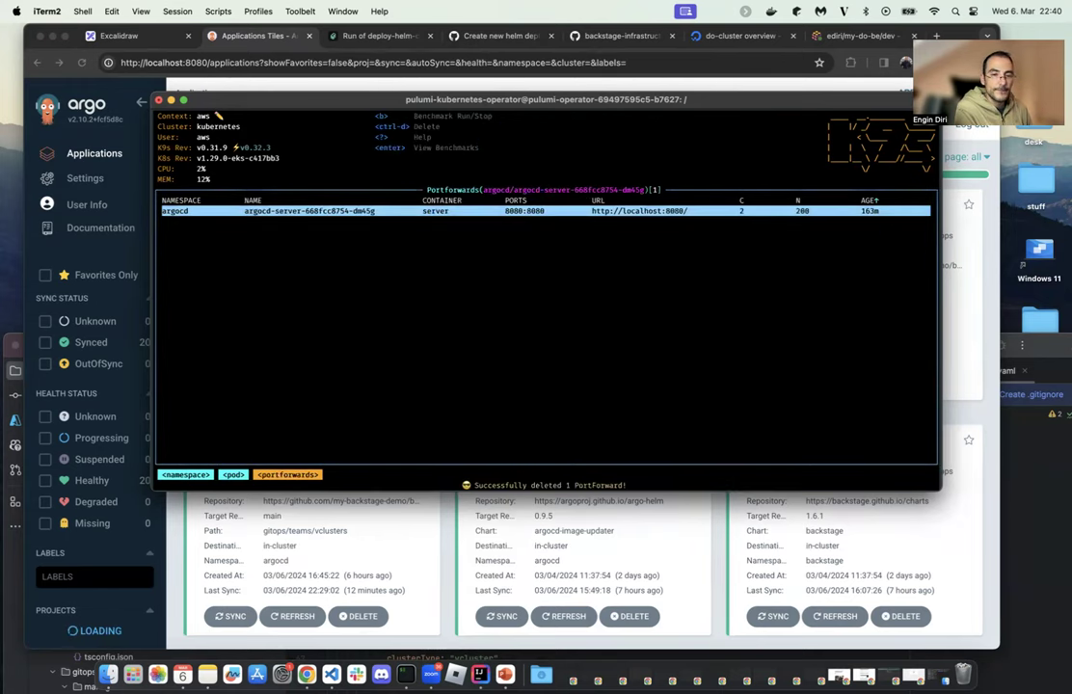
{"action": "key", "text": "Escape"}
{"action": "key", "text": "shift+f"}
{"action": "key", "text": "Return"}
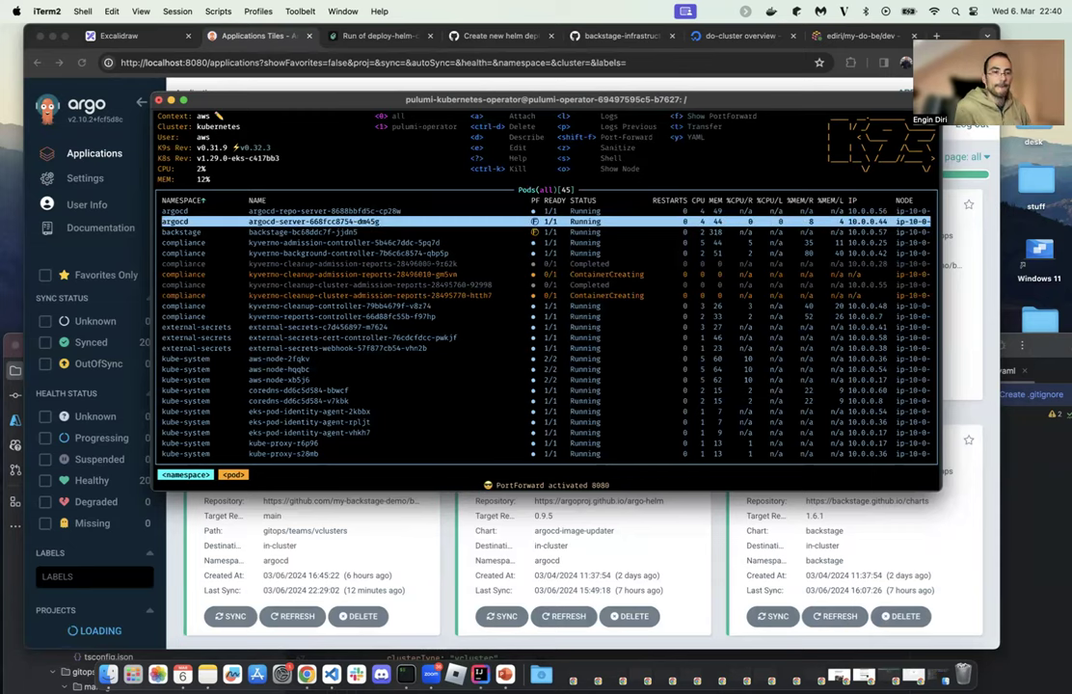
Switch back to Argo CD, check the applications overview, and open the list of connected clusters in the settings.
{"action": "left_click", "coordinate": [70, 64]}
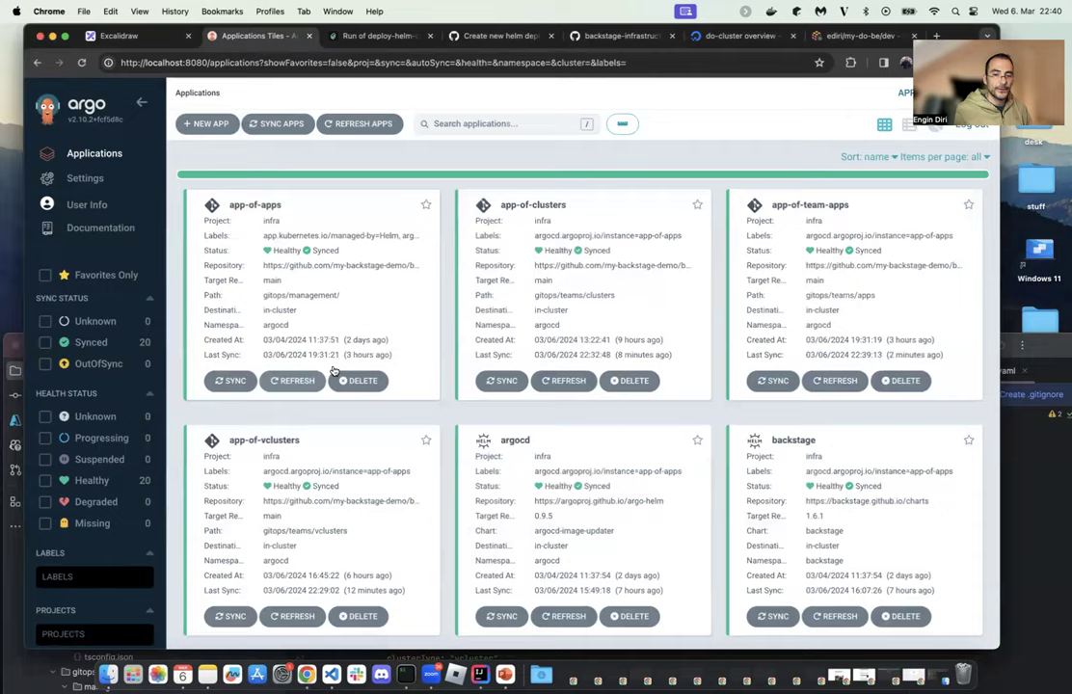
{"action": "scroll", "coordinate": [332, 371], "scroll_direction": "down", "scroll_amount": 2}
{"action": "scroll", "coordinate": [113, 332], "scroll_direction": "down", "scroll_amount": 3}
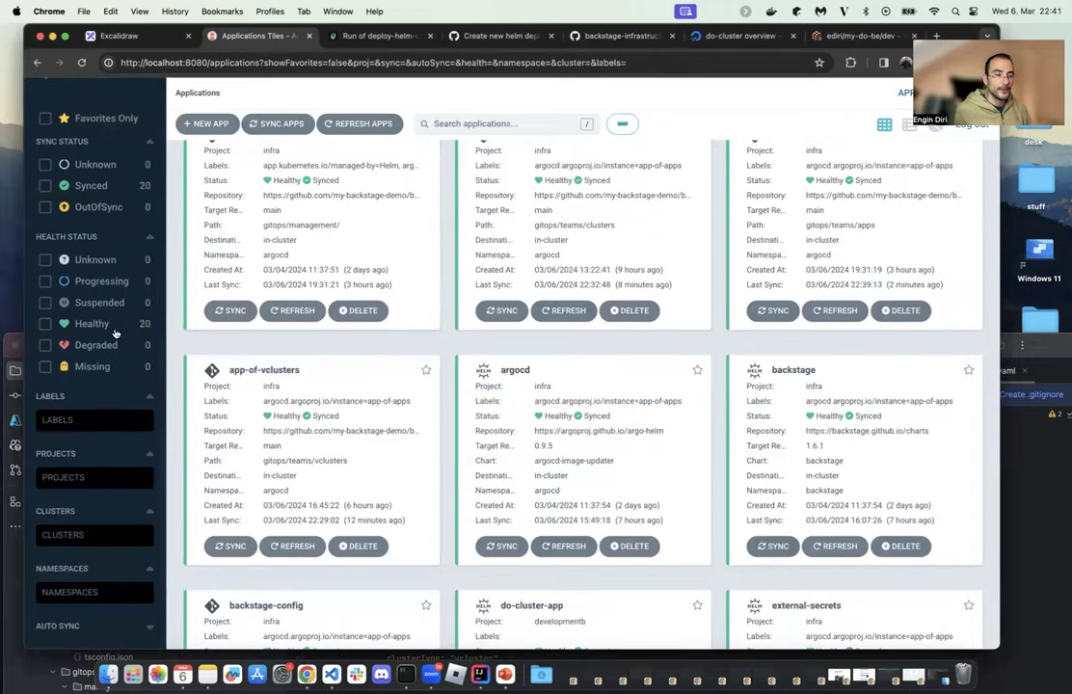
{"action": "scroll", "coordinate": [114, 332], "scroll_direction": "up", "scroll_amount": 3}
{"action": "left_click", "coordinate": [101, 176]}
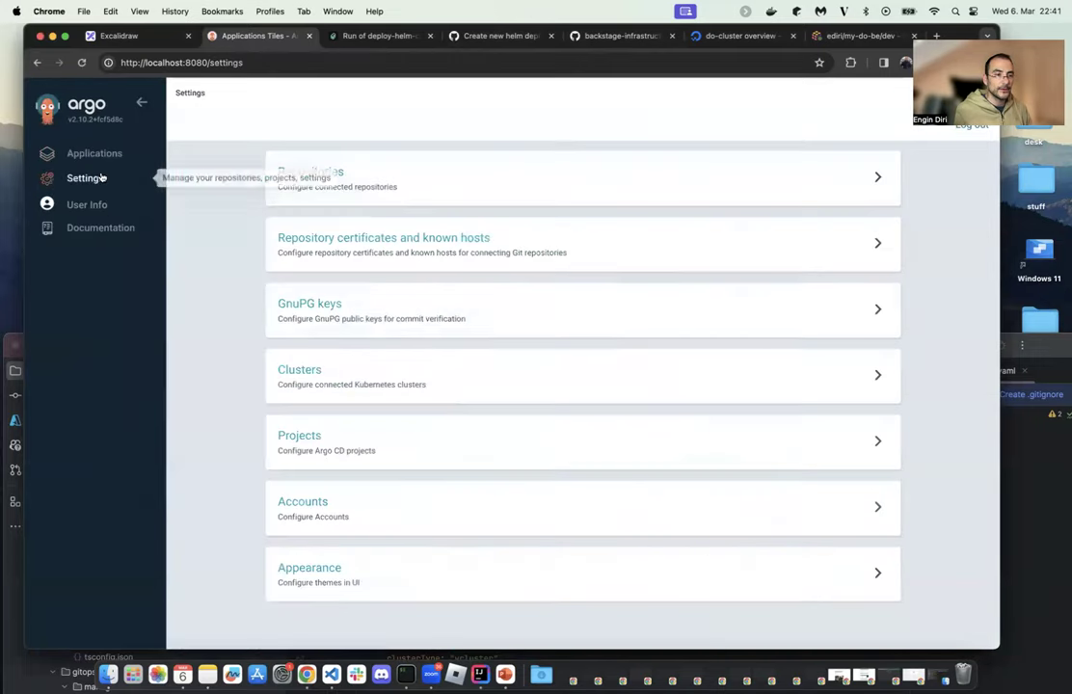
{"action": "left_click", "coordinate": [406, 369]}
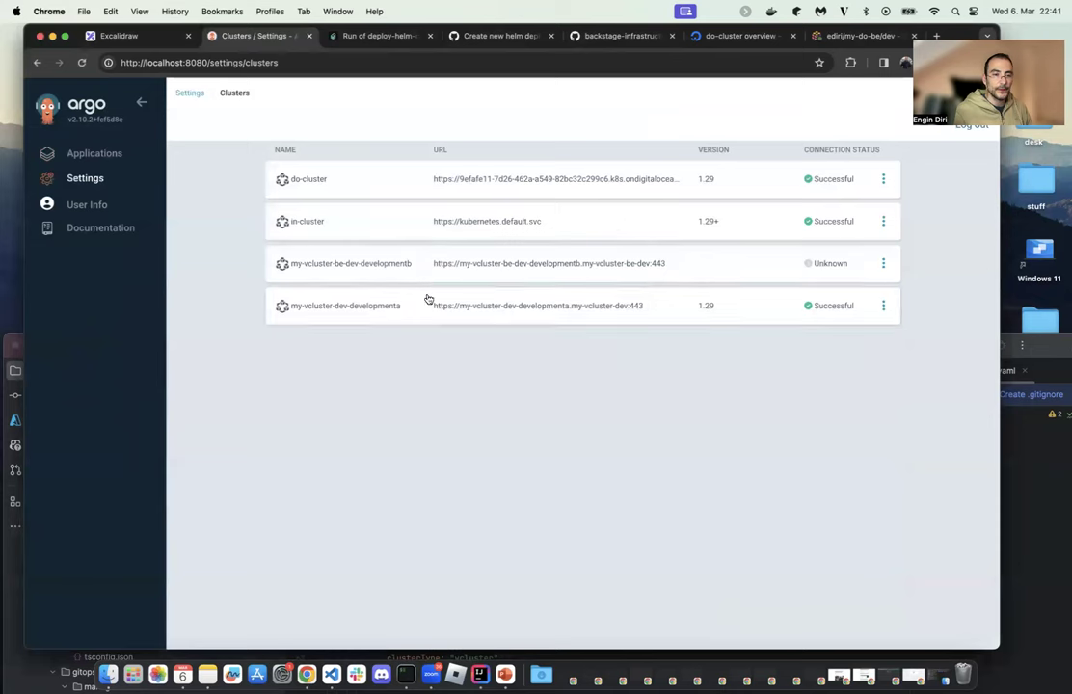
Open the my-vcluster-be-dev-developmentb cluster for editing and examine its env, team and other labels and its connection state.
{"action": "left_click", "coordinate": [728, 265]}
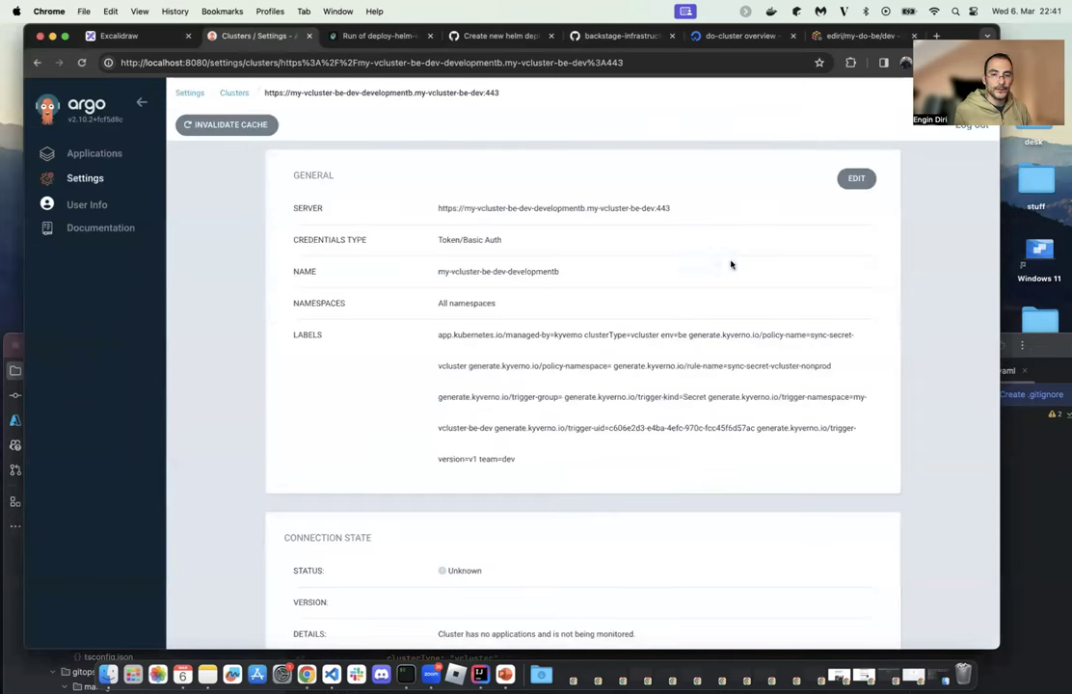
{"action": "left_click", "coordinate": [856, 178]}
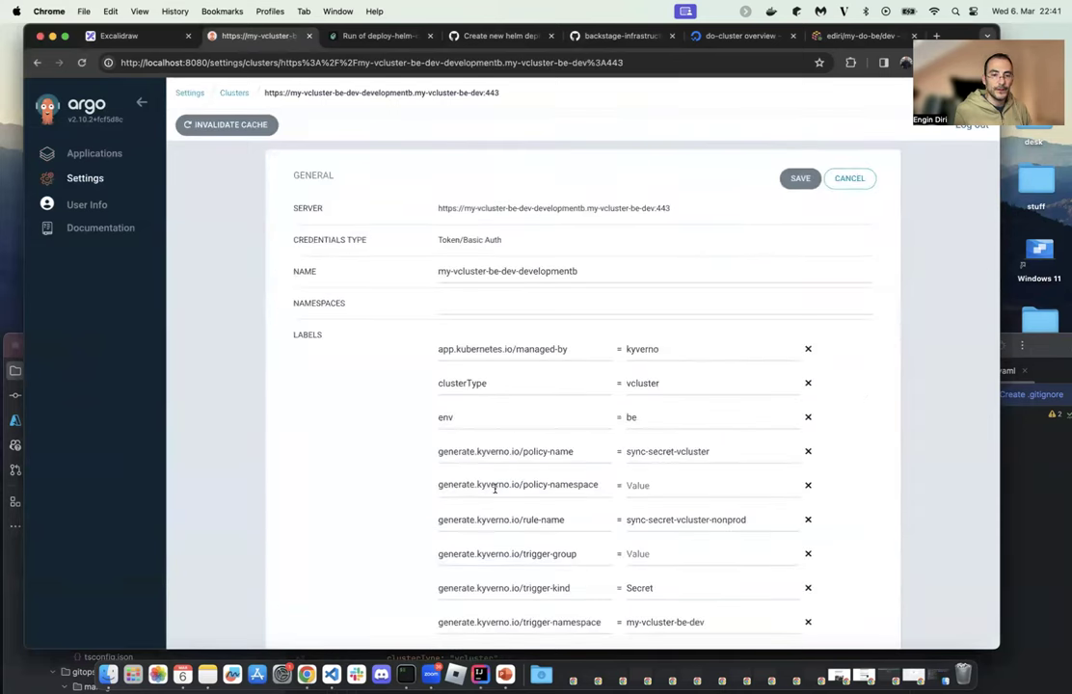
{"action": "scroll", "coordinate": [694, 402], "scroll_direction": "down", "scroll_amount": 1}
{"action": "scroll", "coordinate": [693, 398], "scroll_direction": "down", "scroll_amount": 1}
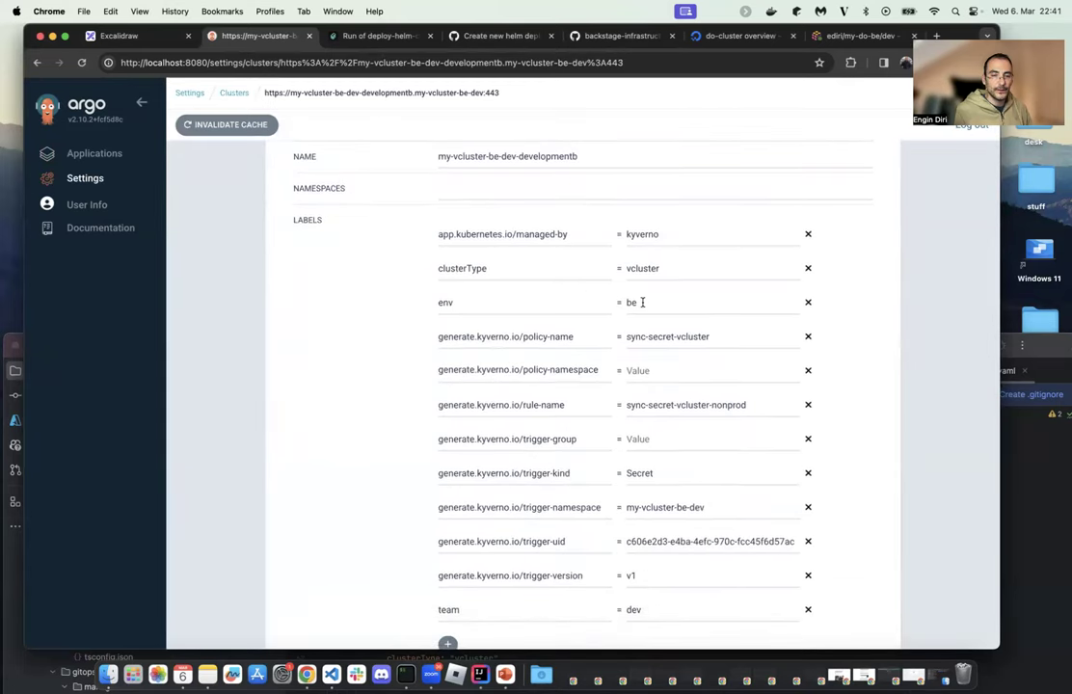
{"action": "scroll", "coordinate": [641, 303], "scroll_direction": "up", "scroll_amount": 2}
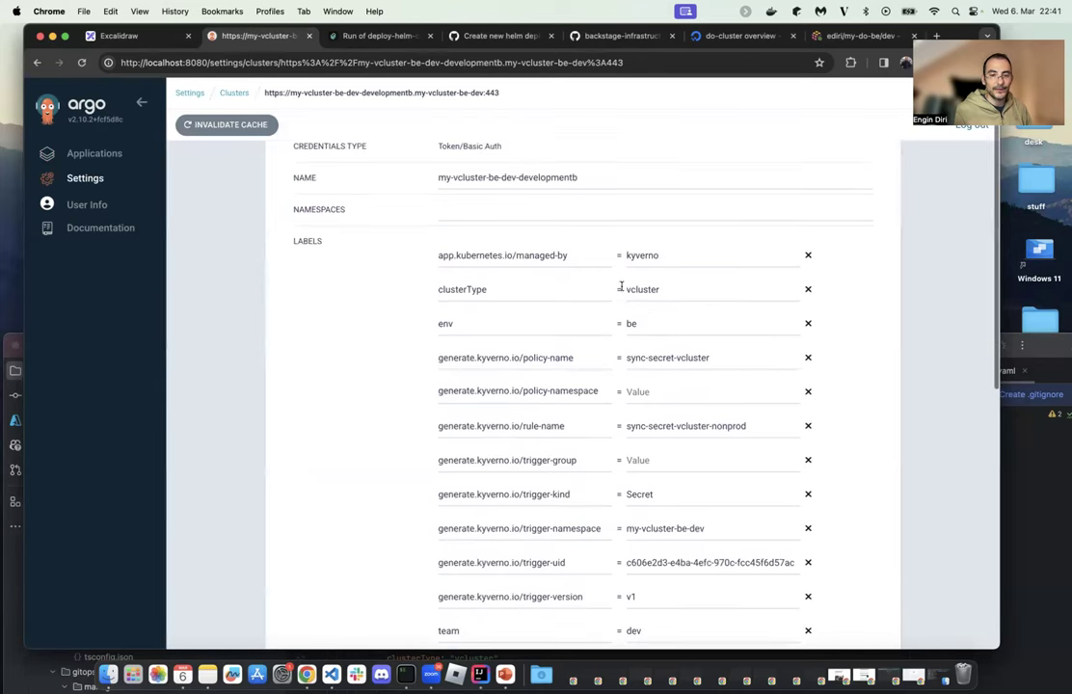
{"action": "left_click", "coordinate": [629, 342]}
{"action": "left_click_drag", "start_coordinate": [630, 342], "coordinate": [677, 339]}
{"action": "scroll", "coordinate": [678, 344], "scroll_direction": "up", "scroll_amount": 1}
{"action": "scroll", "coordinate": [689, 386], "scroll_direction": "down", "scroll_amount": 8}
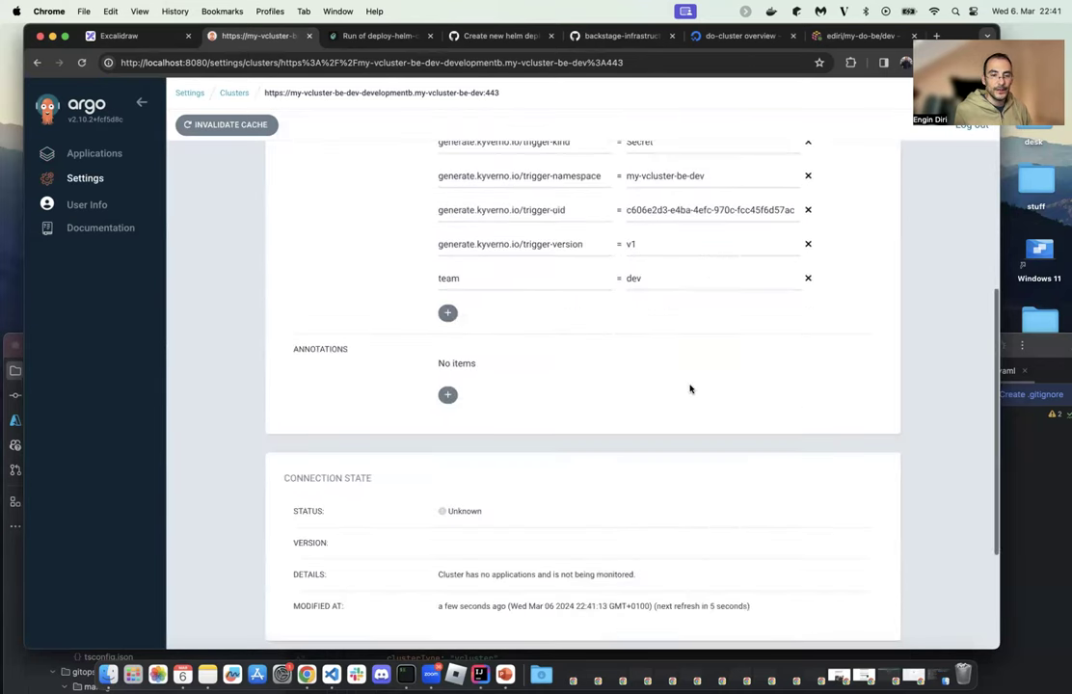
{"action": "left_click", "coordinate": [636, 287]}
{"action": "scroll", "coordinate": [675, 384], "scroll_direction": "up", "scroll_amount": 3}
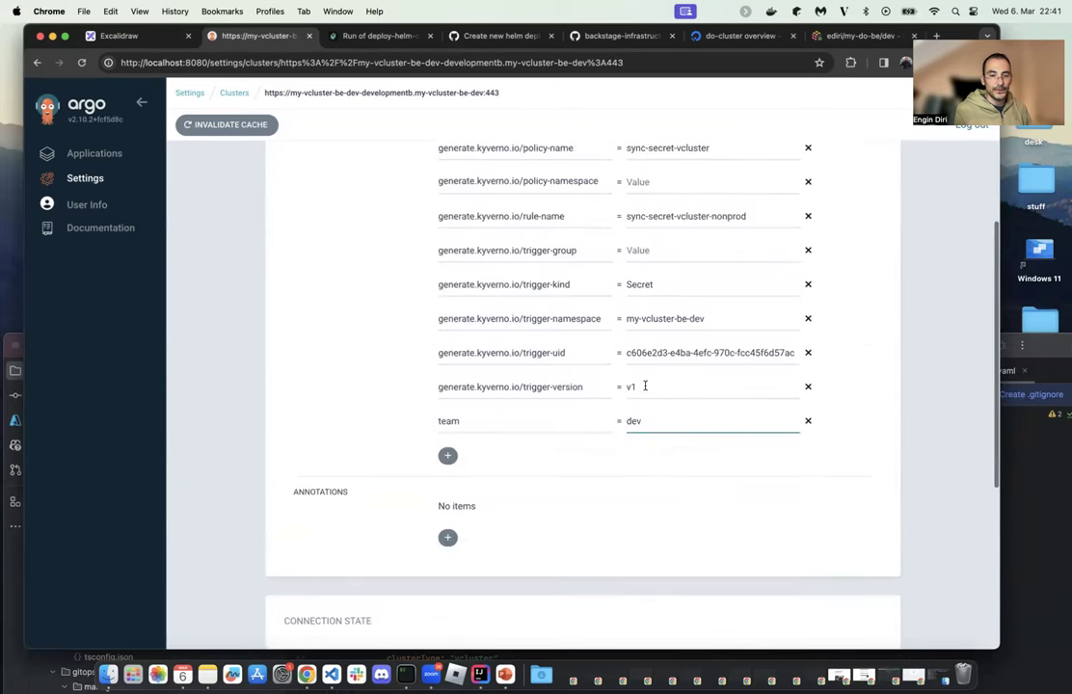
{"action": "scroll", "coordinate": [644, 441], "scroll_direction": "up", "scroll_amount": 1}
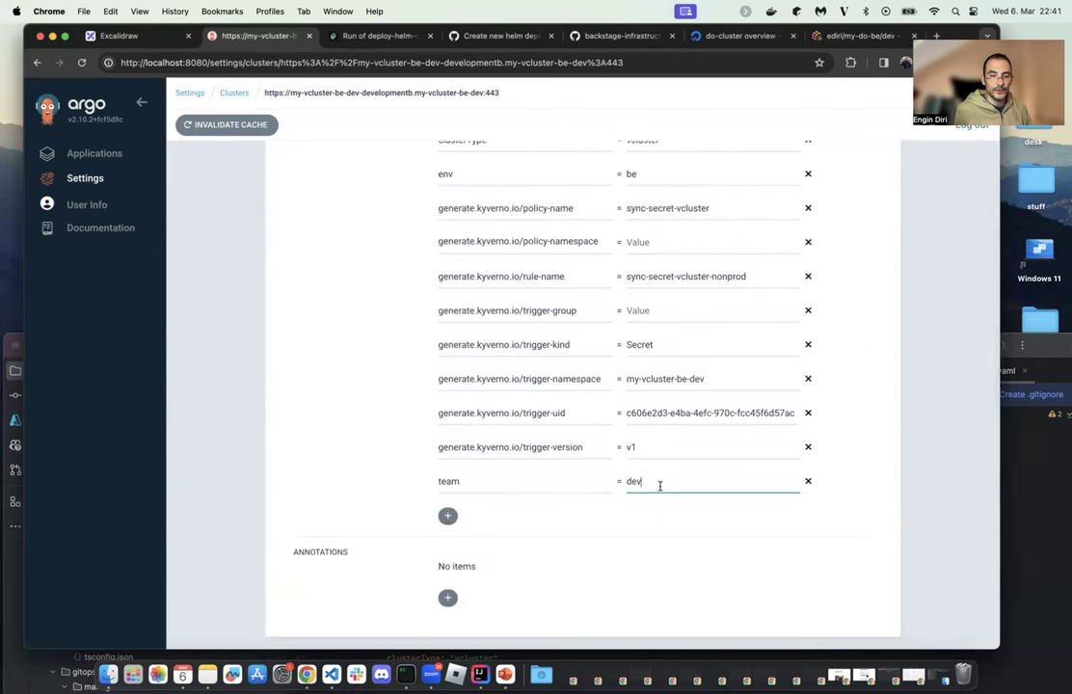
{"action": "scroll", "coordinate": [636, 386], "scroll_direction": "up", "scroll_amount": 4}
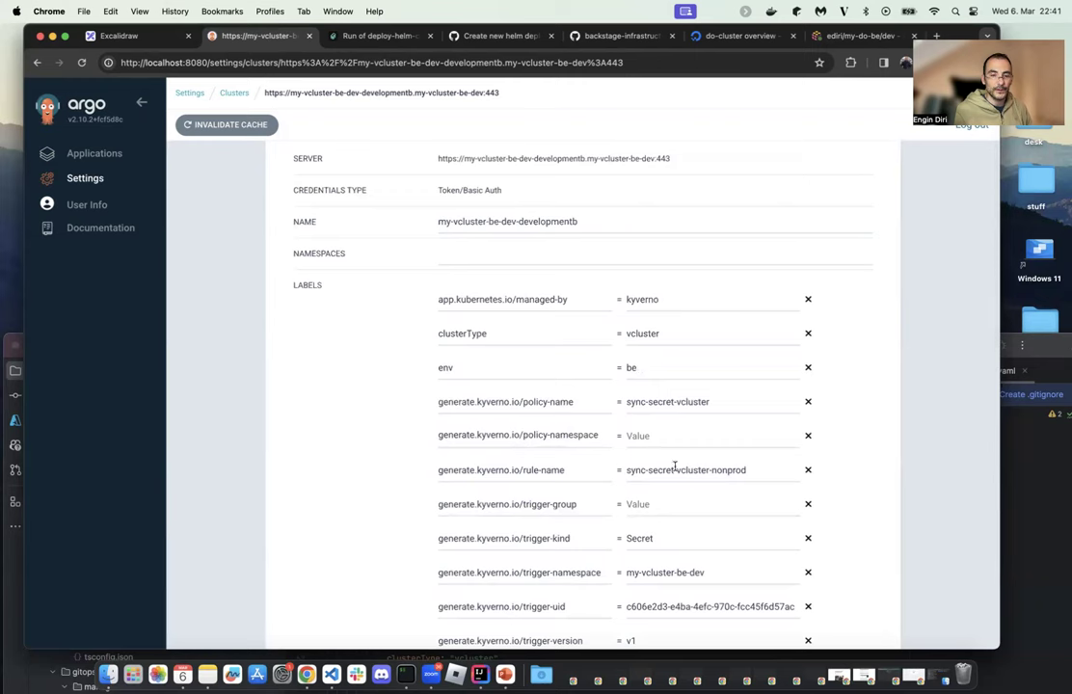
{"action": "scroll", "coordinate": [677, 501], "scroll_direction": "down", "scroll_amount": 5}
{"action": "scroll", "coordinate": [674, 484], "scroll_direction": "up", "scroll_amount": 6}
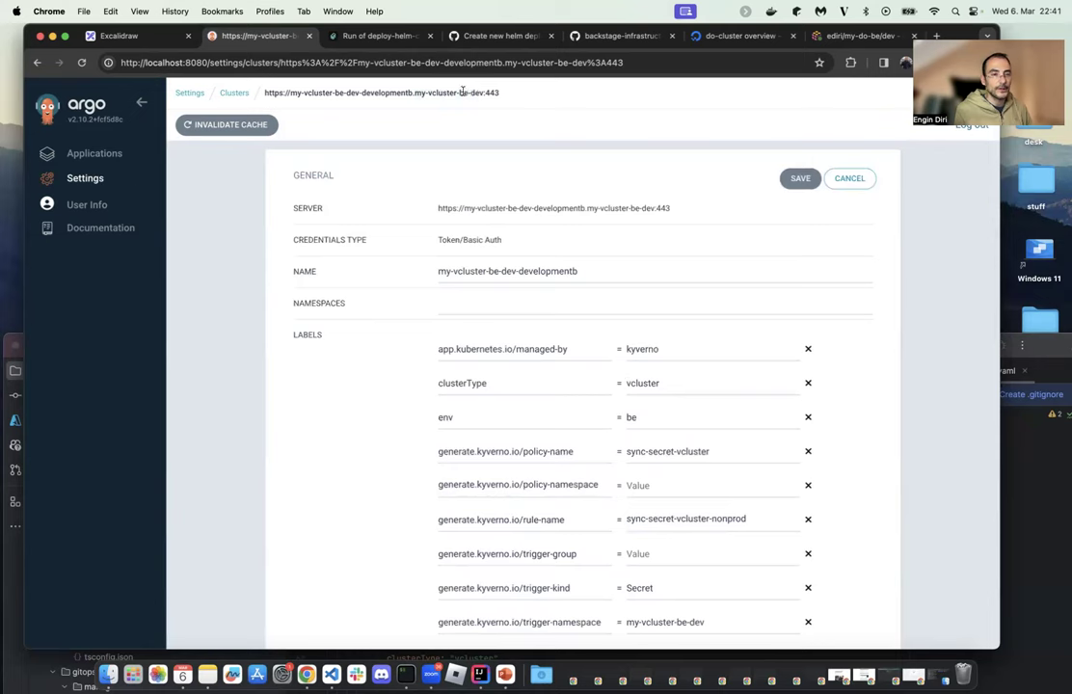
Return to the applications overview and open the app-of-team-apps resource tree.
{"action": "left_click", "coordinate": [94, 153]}
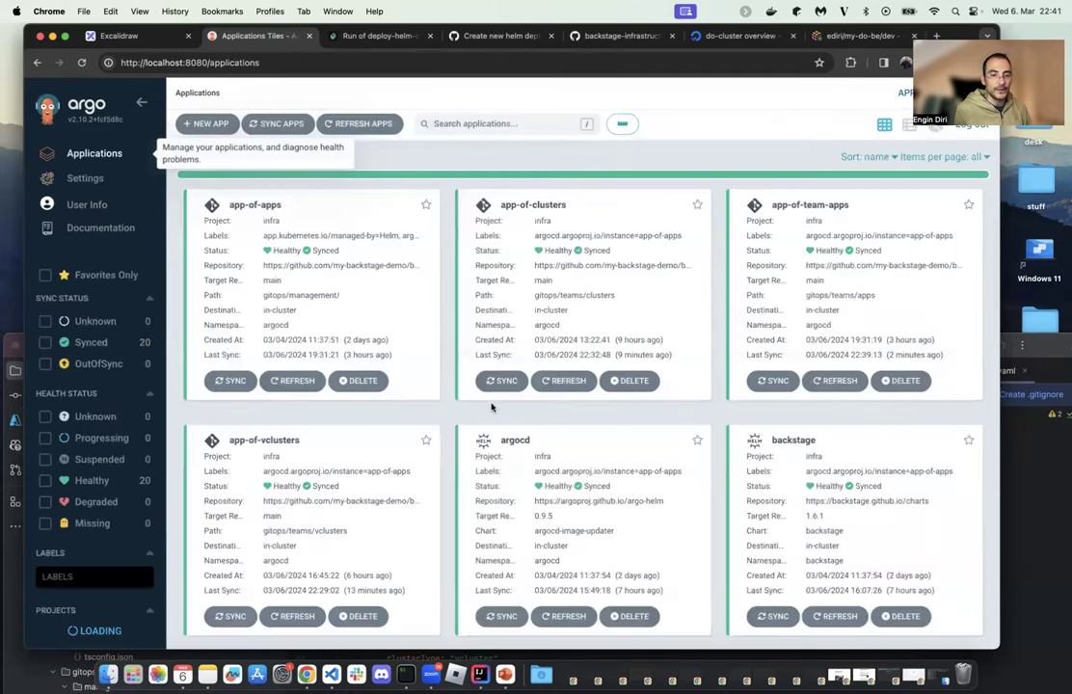
{"action": "scroll", "coordinate": [443, 419], "scroll_direction": "down", "scroll_amount": 5}
{"action": "scroll", "coordinate": [443, 422], "scroll_direction": "up", "scroll_amount": 5}
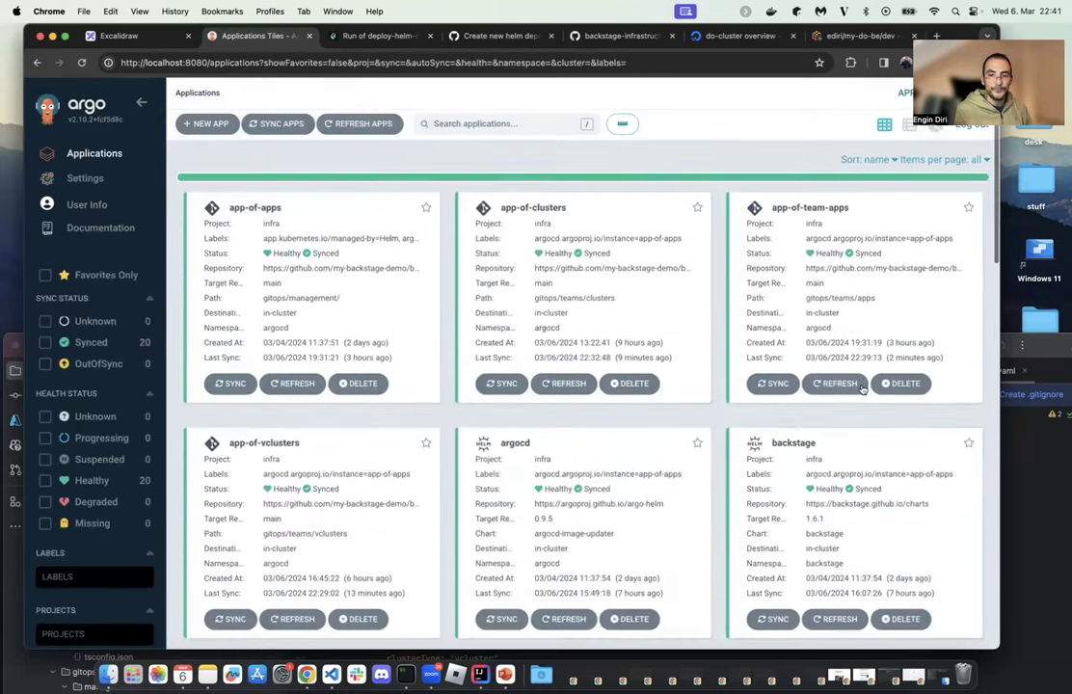
{"action": "left_click", "coordinate": [886, 316]}
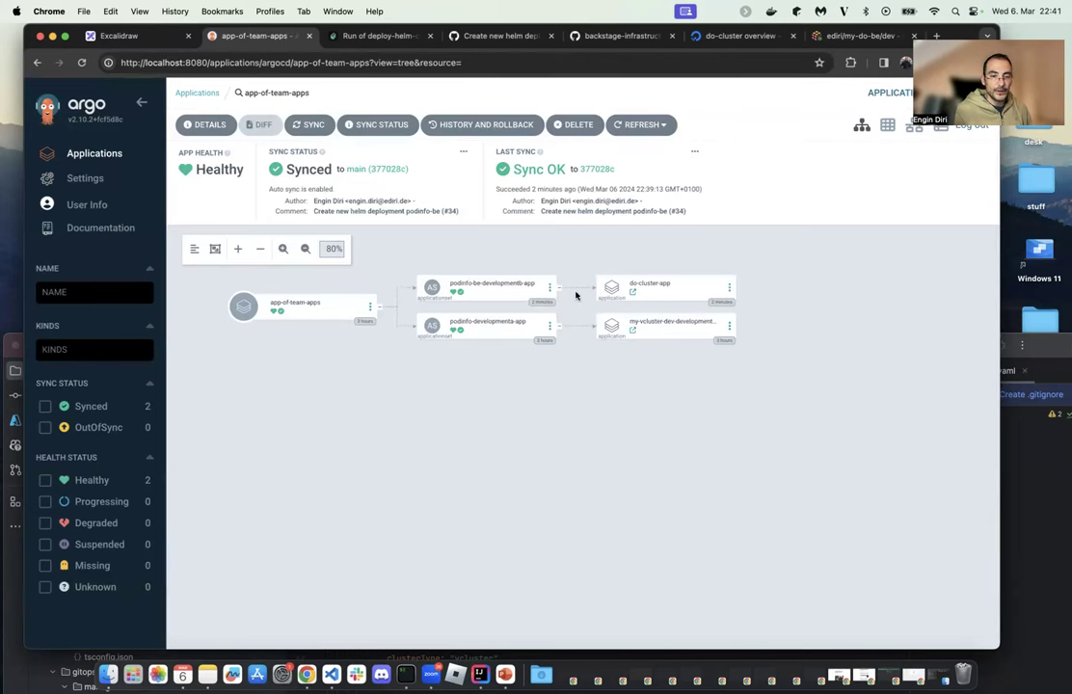
Return to the applications overview, look through the application tiles, and reopen the app-of-team-apps resource tree.
{"action": "left_click", "coordinate": [108, 152]}
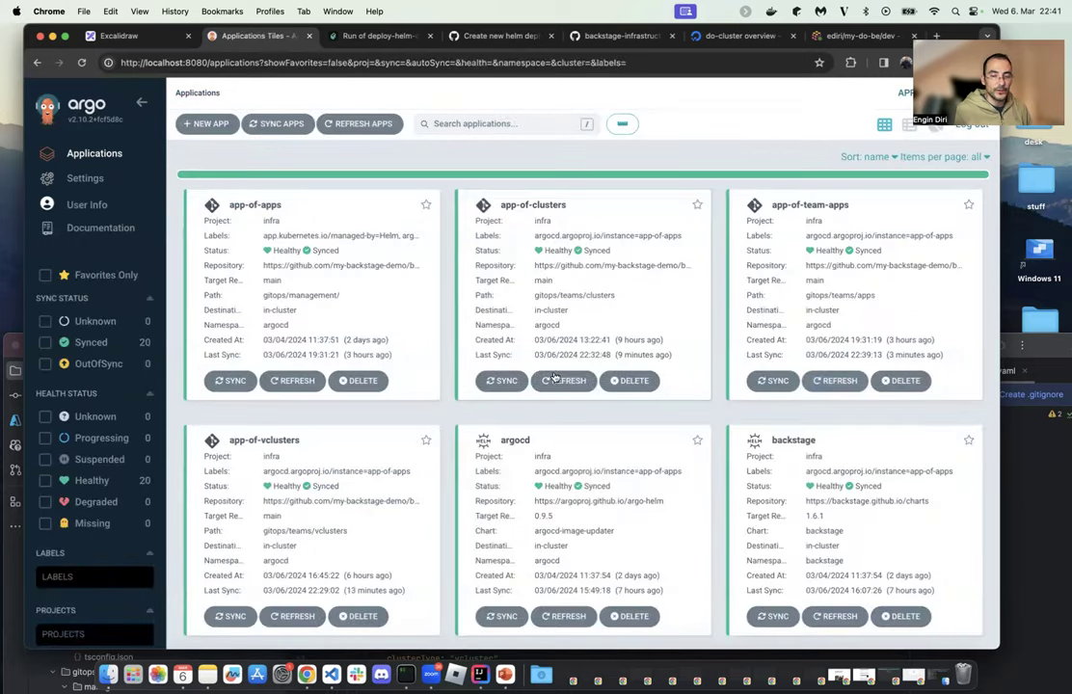
{"action": "scroll", "coordinate": [585, 371], "scroll_direction": "down", "scroll_amount": 1}
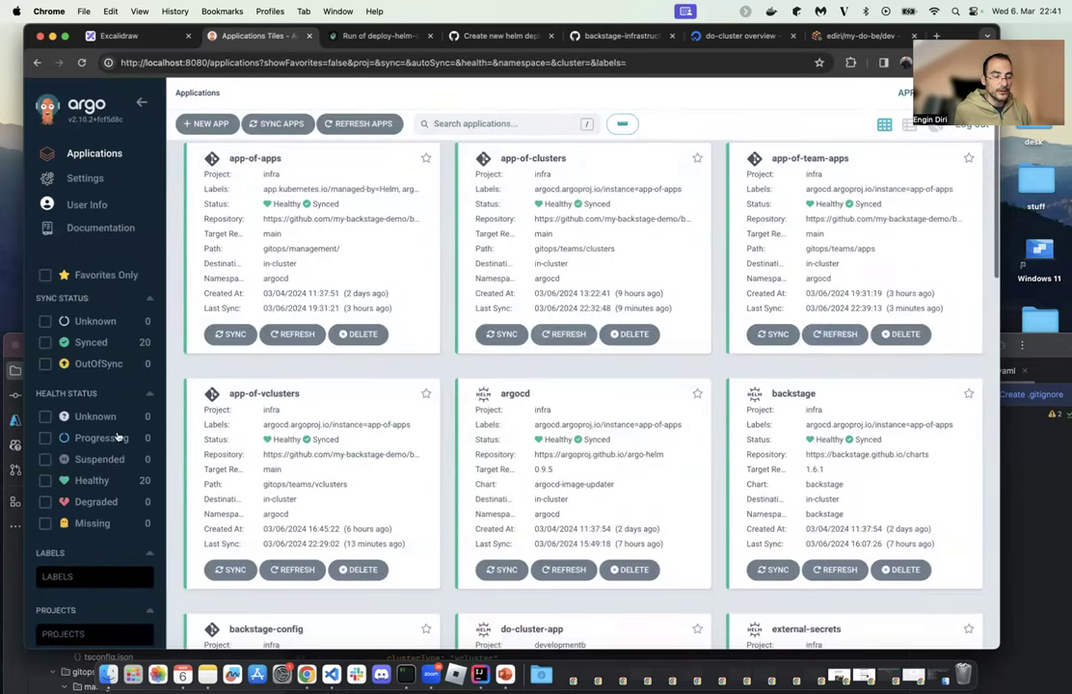
{"action": "scroll", "coordinate": [454, 471], "scroll_direction": "down", "scroll_amount": 1}
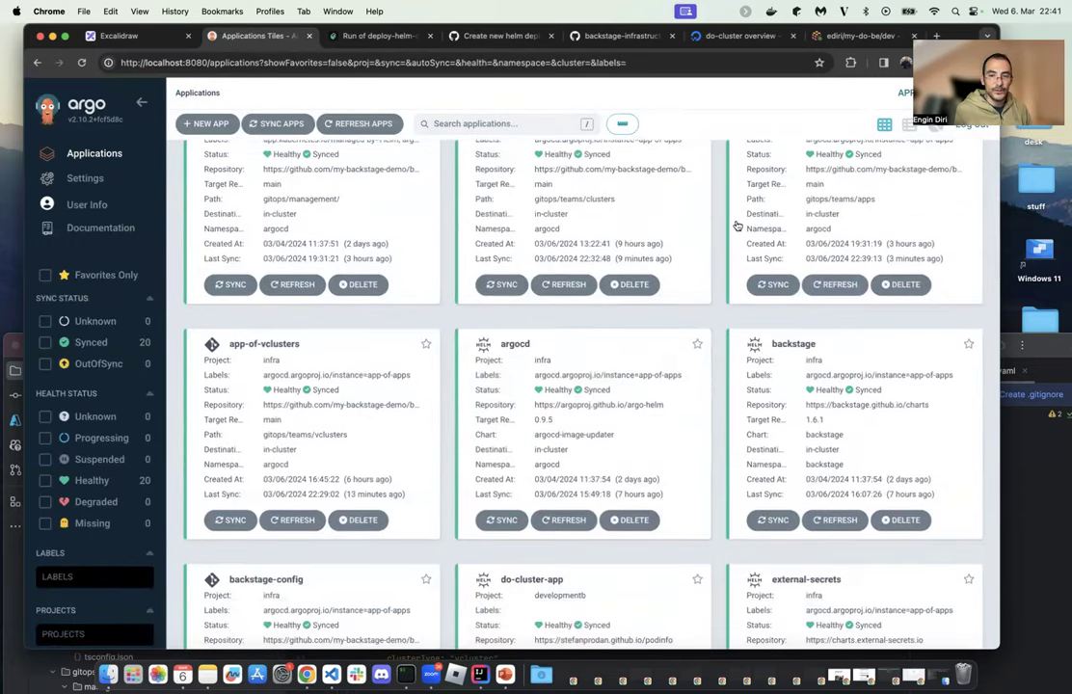
{"action": "scroll", "coordinate": [607, 470], "scroll_direction": "up", "scroll_amount": 3}
{"action": "left_click", "coordinate": [820, 231]}
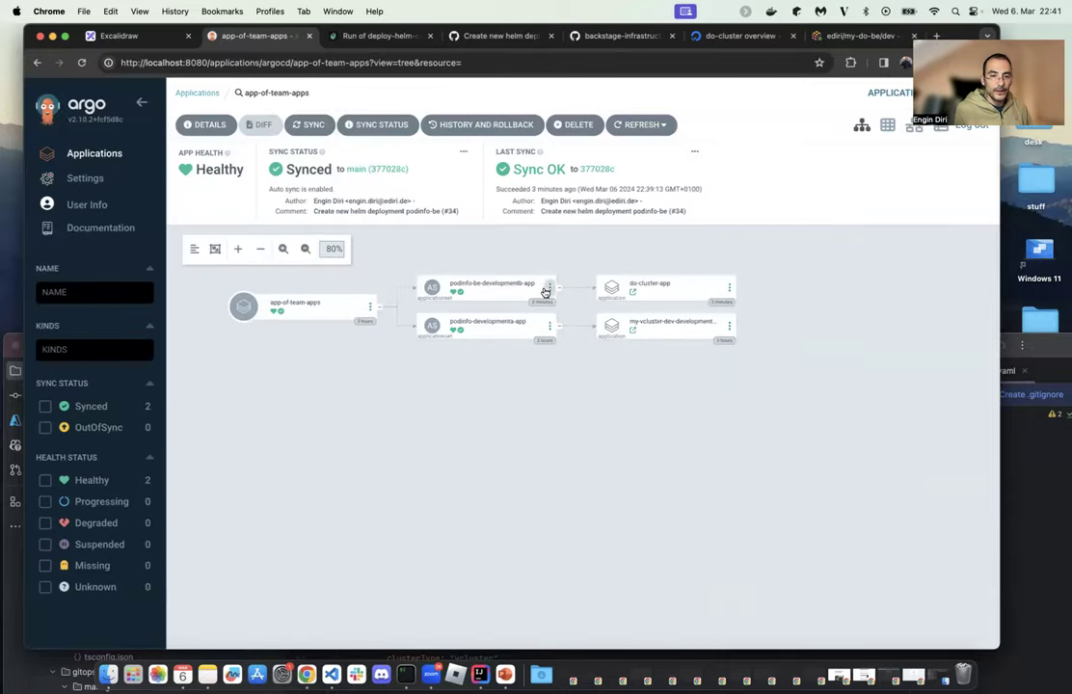
View the summary of the do-cluster-app node, close it, and open that application's own resource tree.
{"action": "left_click", "coordinate": [646, 295]}
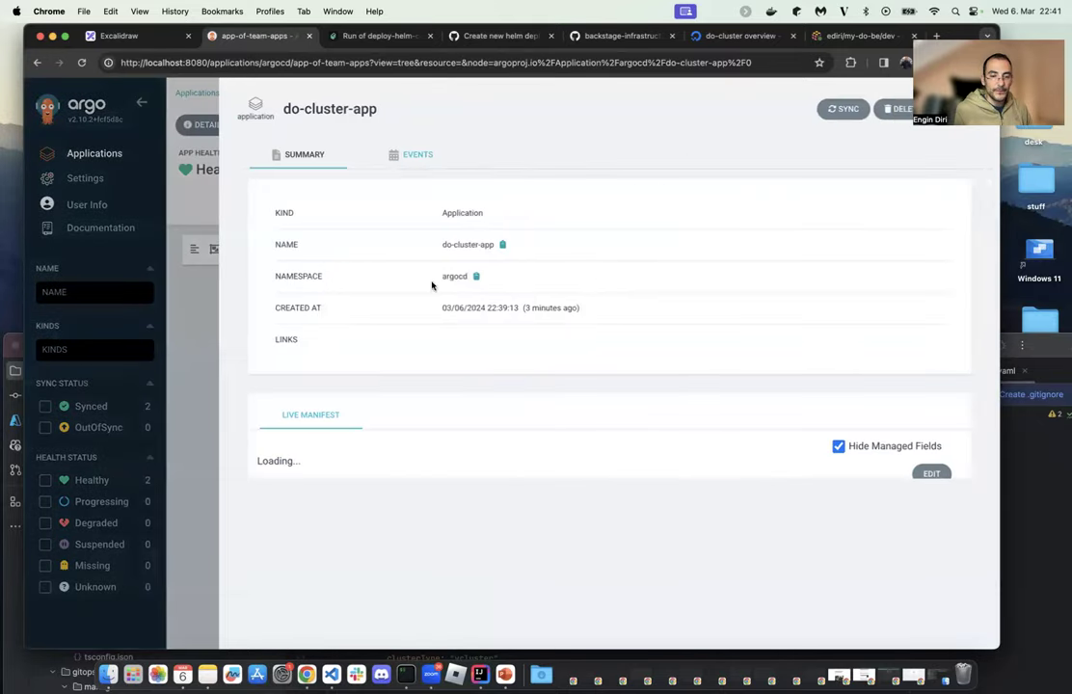
{"action": "key", "text": "Escape"}
{"action": "left_click", "coordinate": [634, 293]}
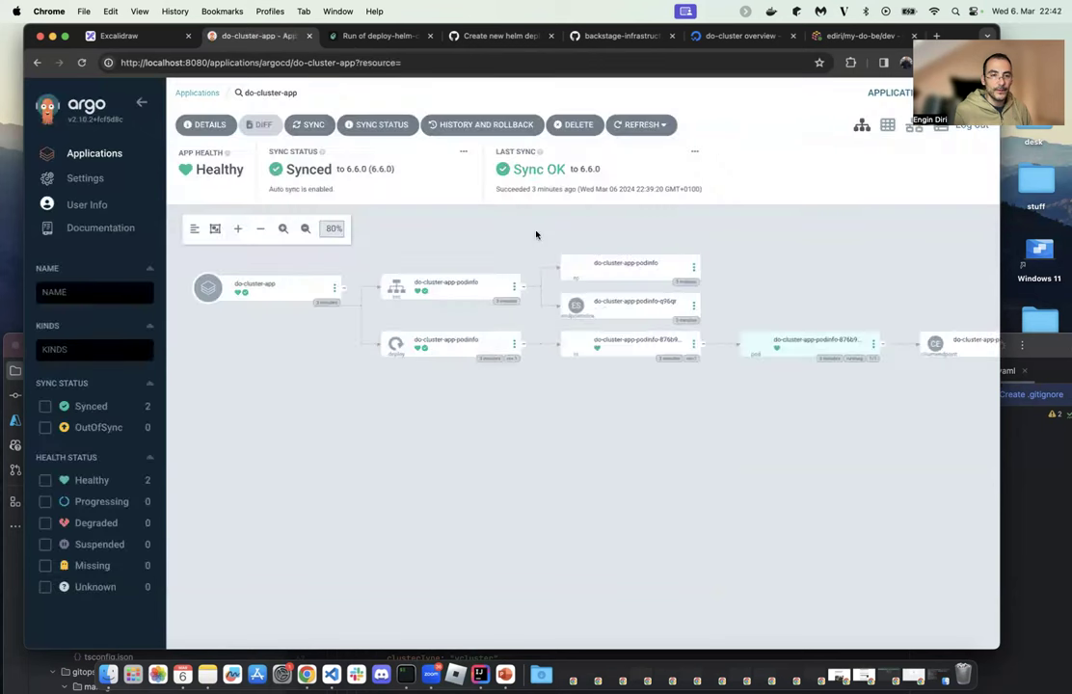
Open the podinfo pod in the do-cluster-app tree, check its summary and logs, and close its details.
{"action": "scroll", "coordinate": [714, 353], "scroll_direction": "right", "scroll_amount": 2}
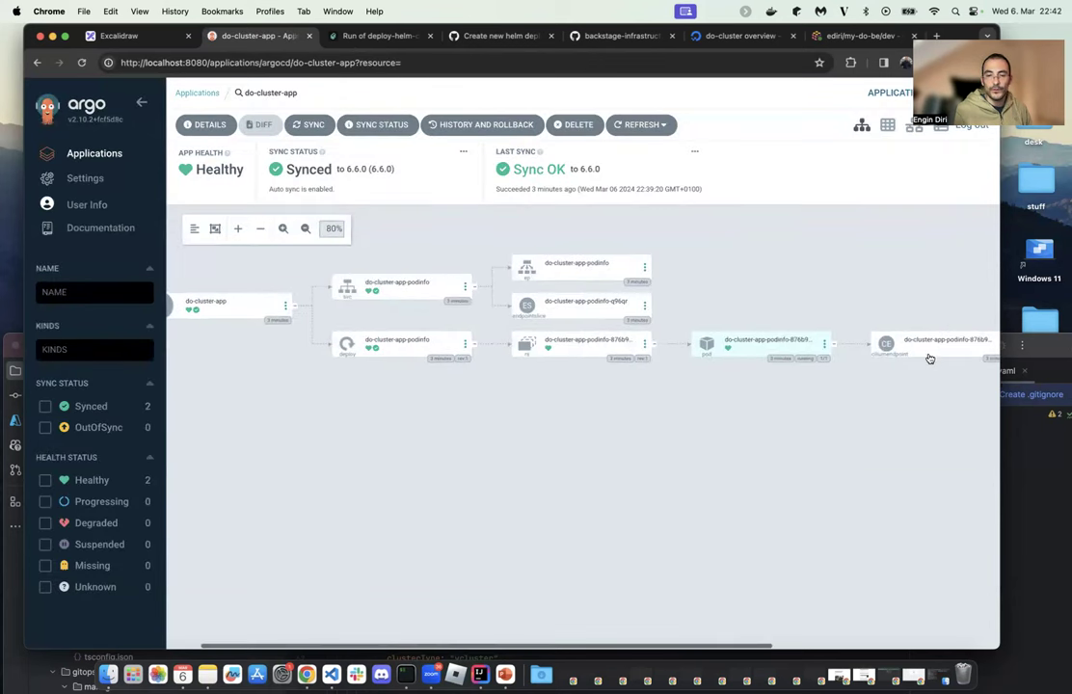
{"action": "left_click", "coordinate": [739, 348]}
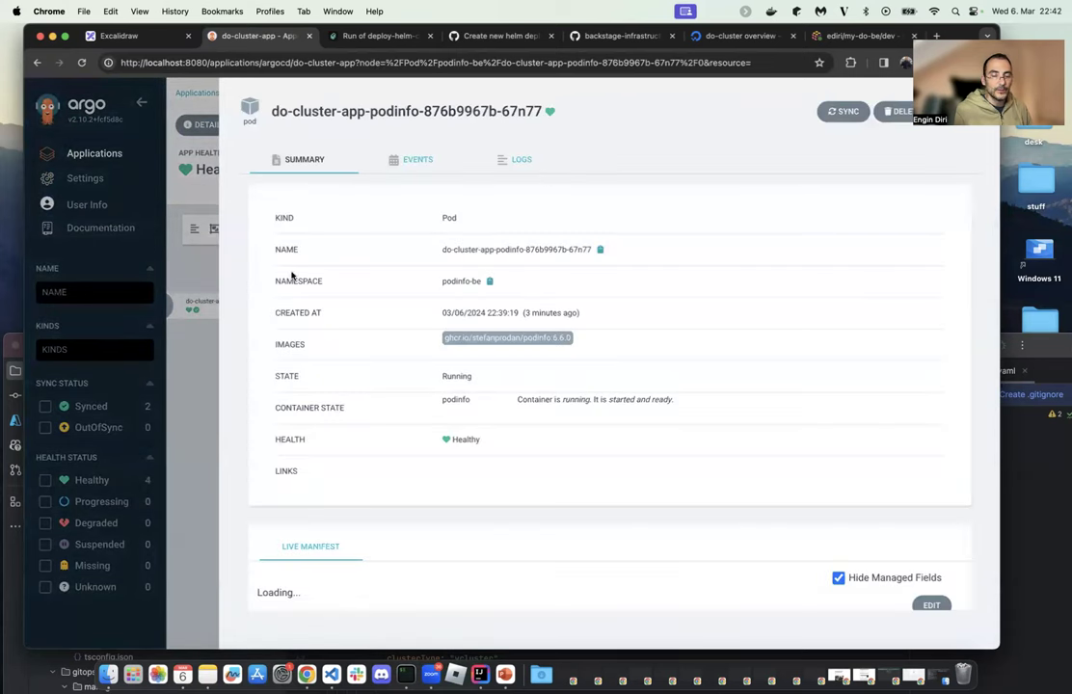
{"action": "left_click", "coordinate": [520, 159]}
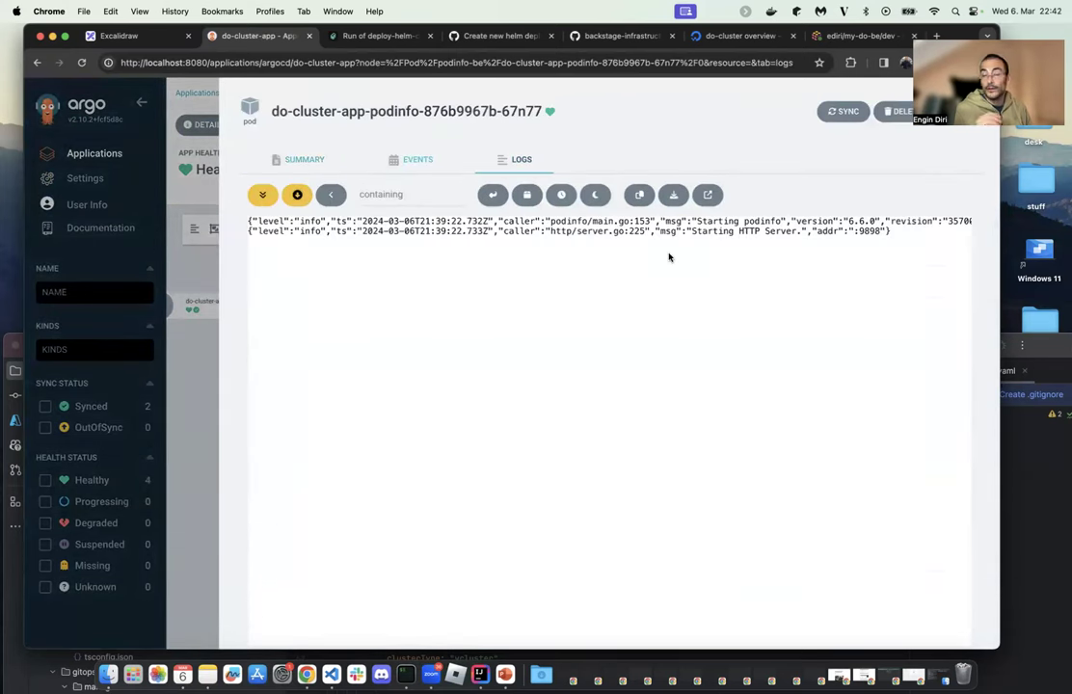
{"action": "key", "text": "Escape"}
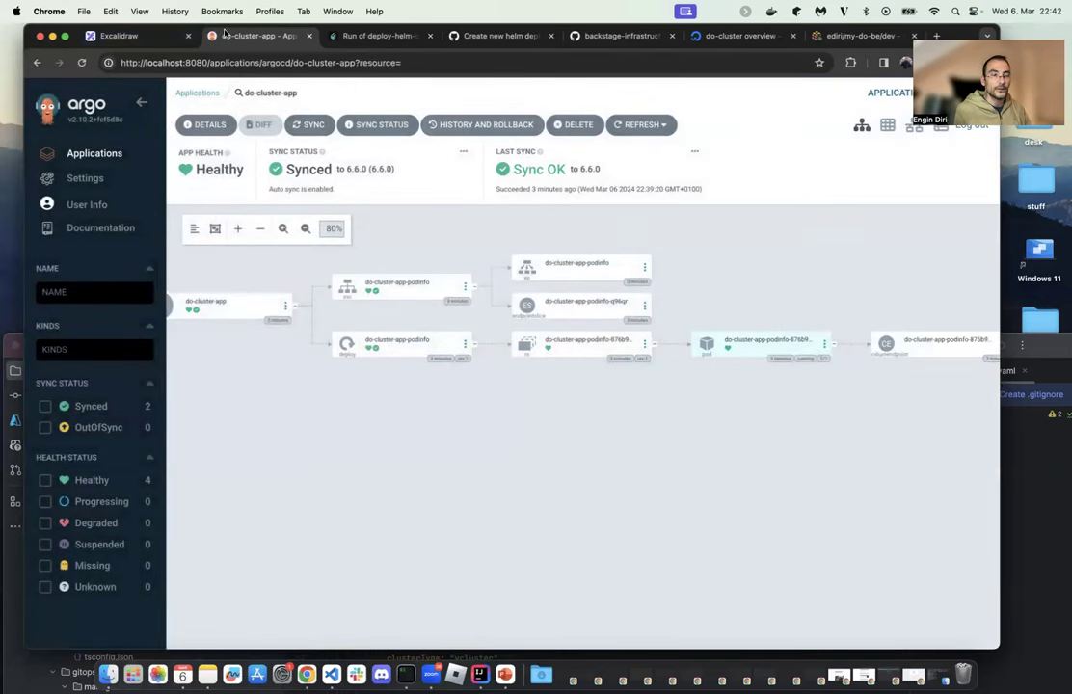
Switch to the Excalidraw architecture diagram and shorten the arrow to PR by moving its start point closer to the stick figure.
{"action": "left_click", "coordinate": [125, 36]}
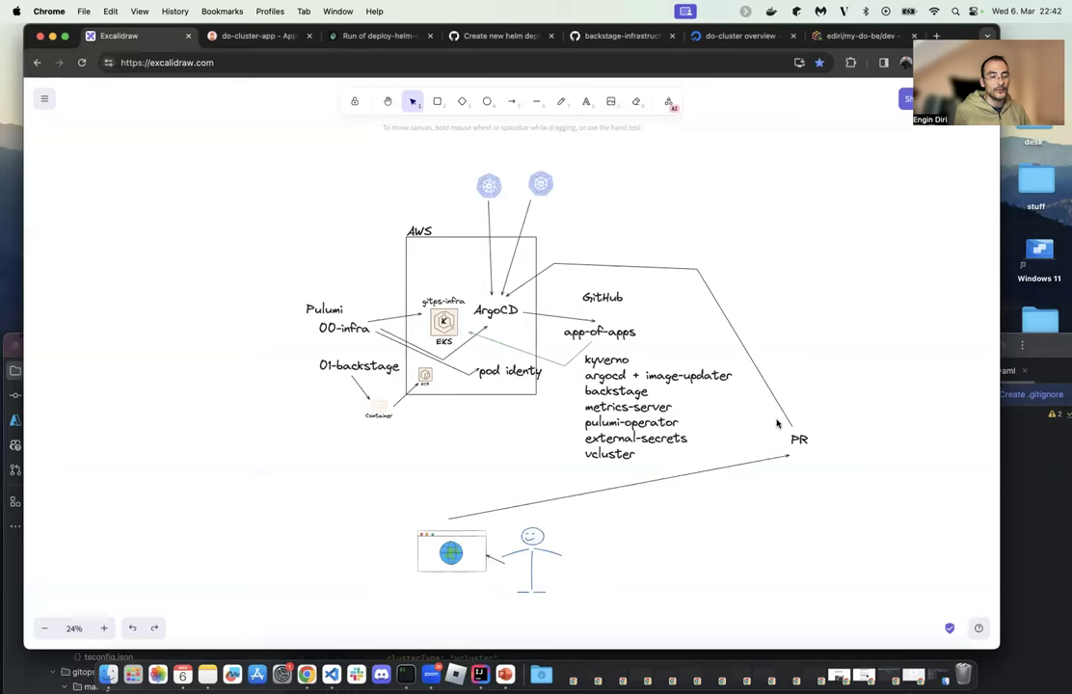
{"action": "left_click_drag", "start_coordinate": [423, 164], "coordinate": [561, 204]}
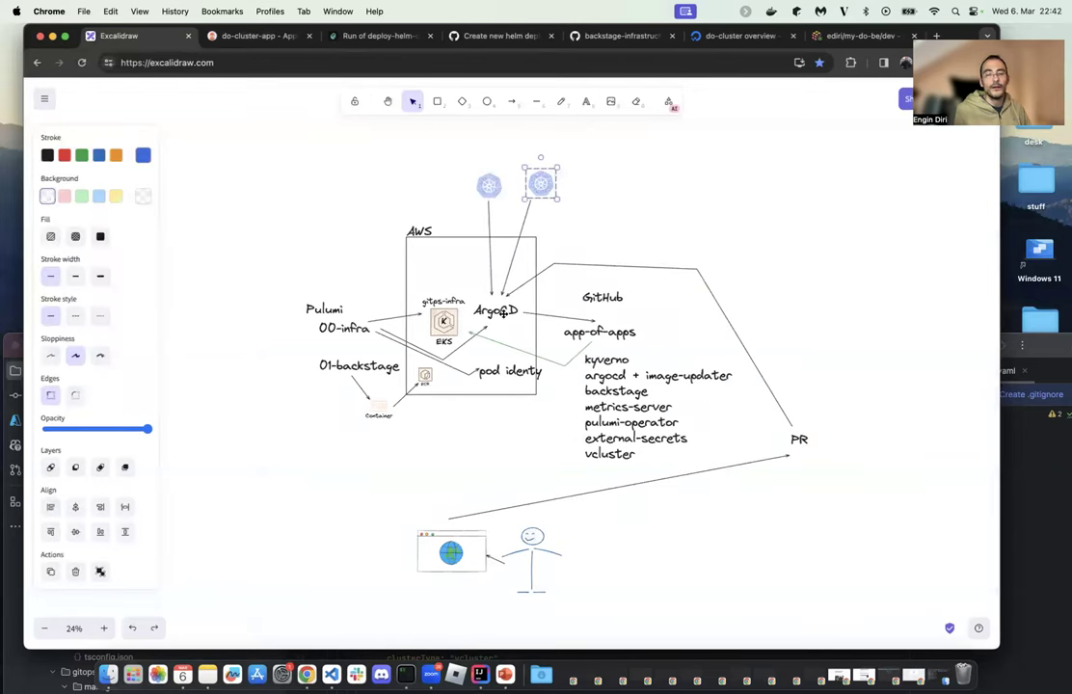
{"action": "left_click", "coordinate": [759, 500]}
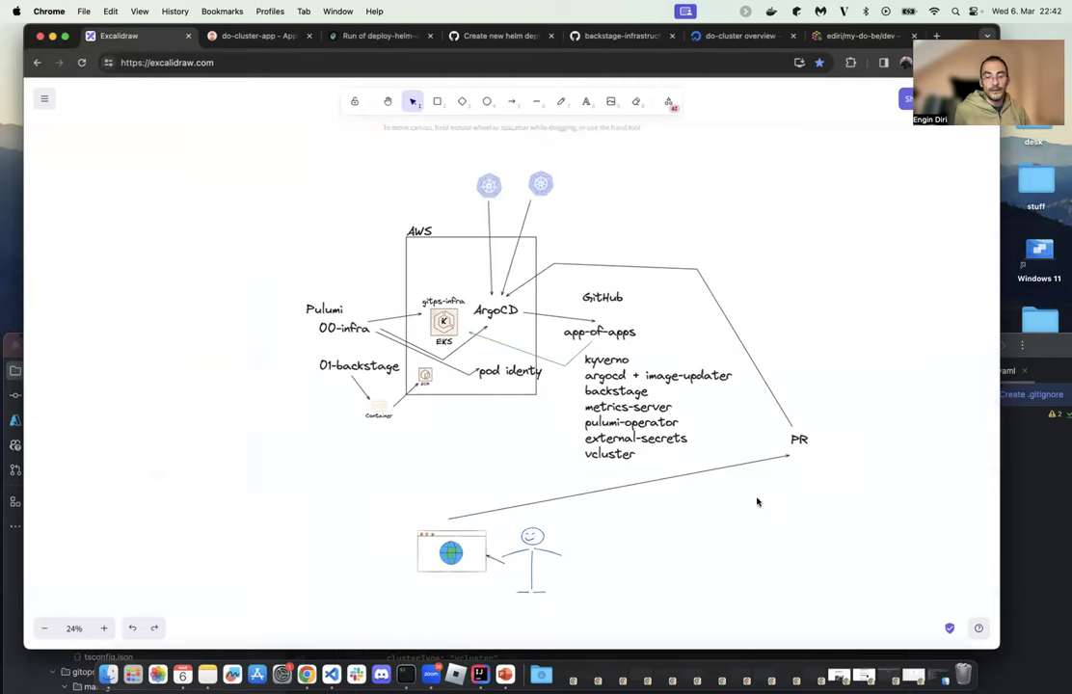
{"action": "left_click", "coordinate": [444, 524]}
{"action": "left_click_drag", "start_coordinate": [446, 522], "coordinate": [492, 523]}
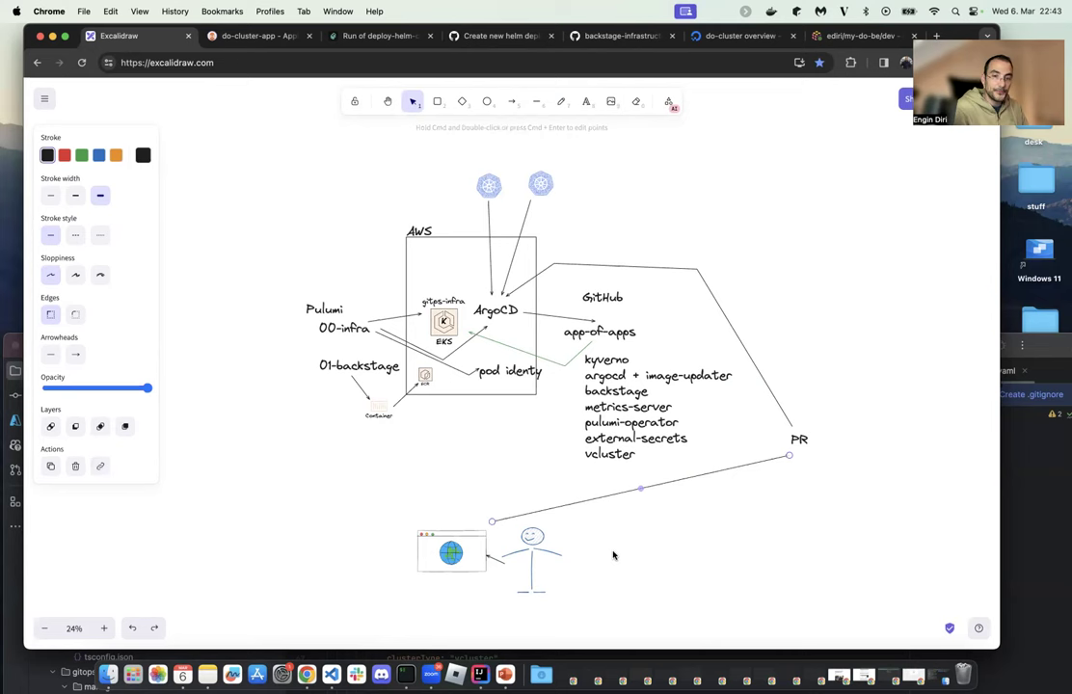
{"action": "left_click", "coordinate": [701, 521]}
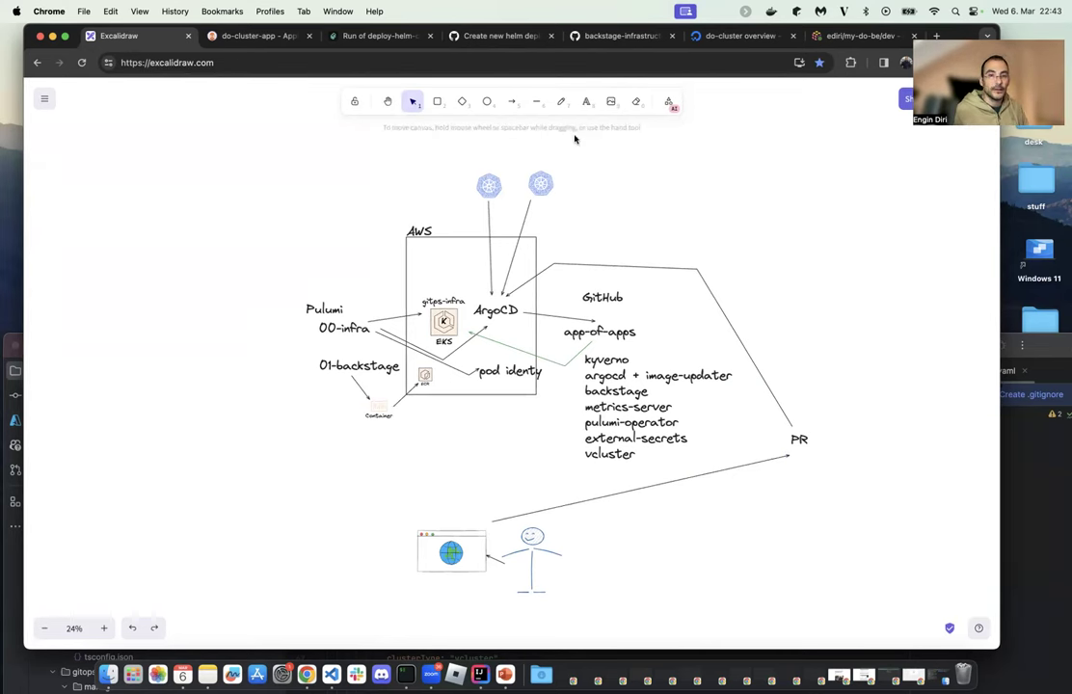
Switch to the PowerPoint slideshow and advance from the "Action!" slide to the KubeCon + CloudNativeCon Europe 2024 slide.
{"action": "left_click", "coordinate": [505, 673]}
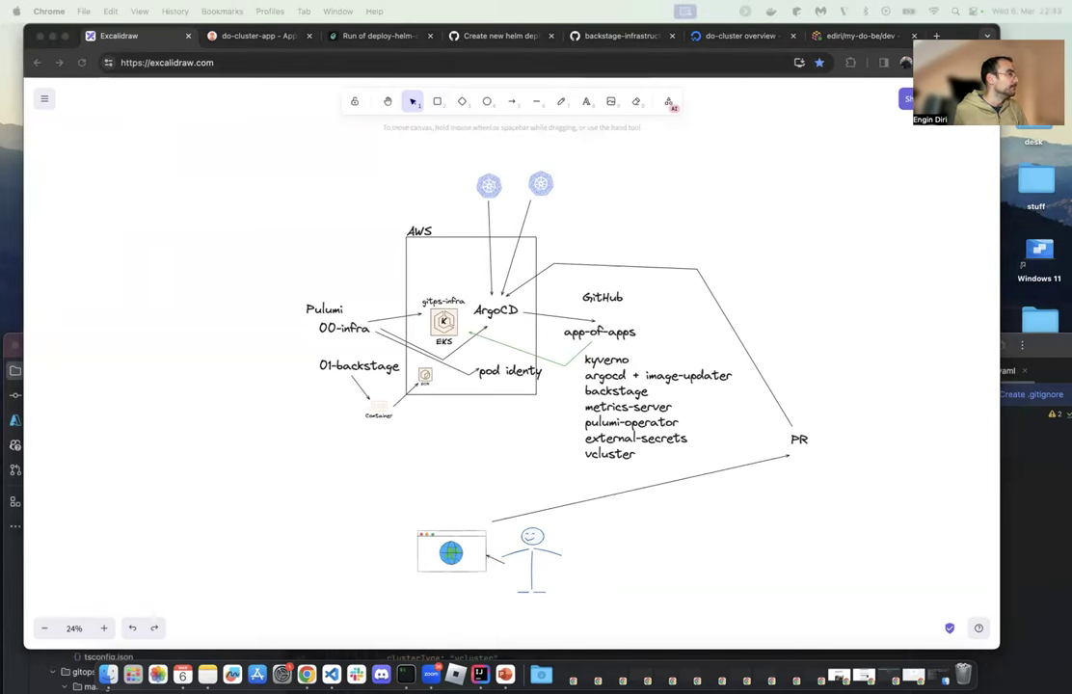
{"action": "key", "text": "super+Tab"}
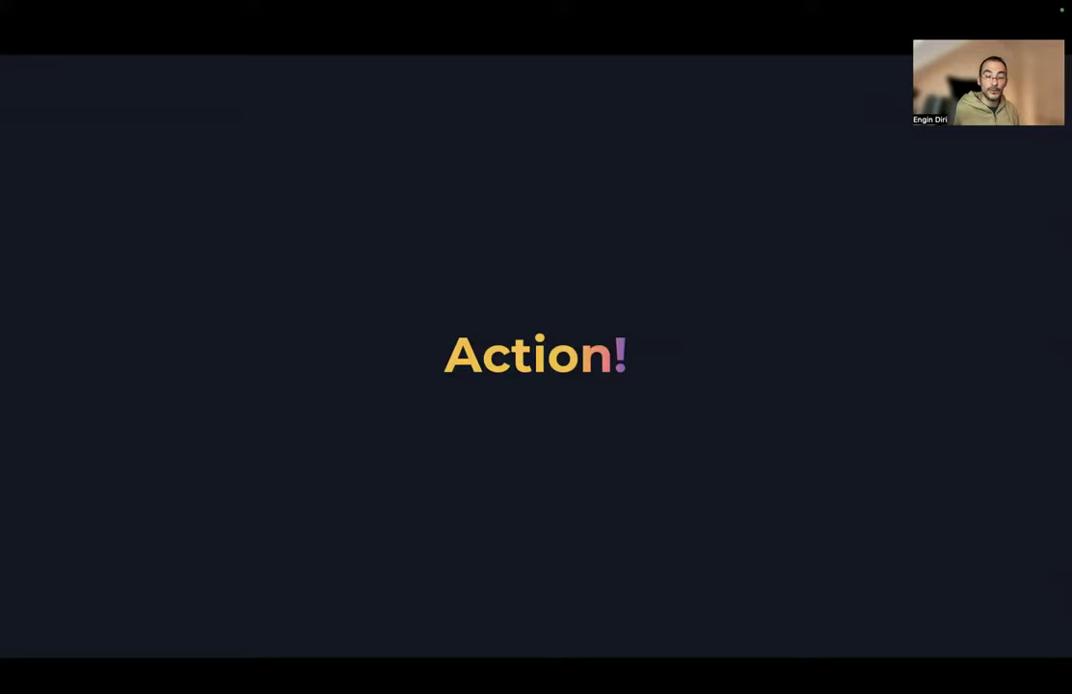
{"action": "key", "text": "Right"}
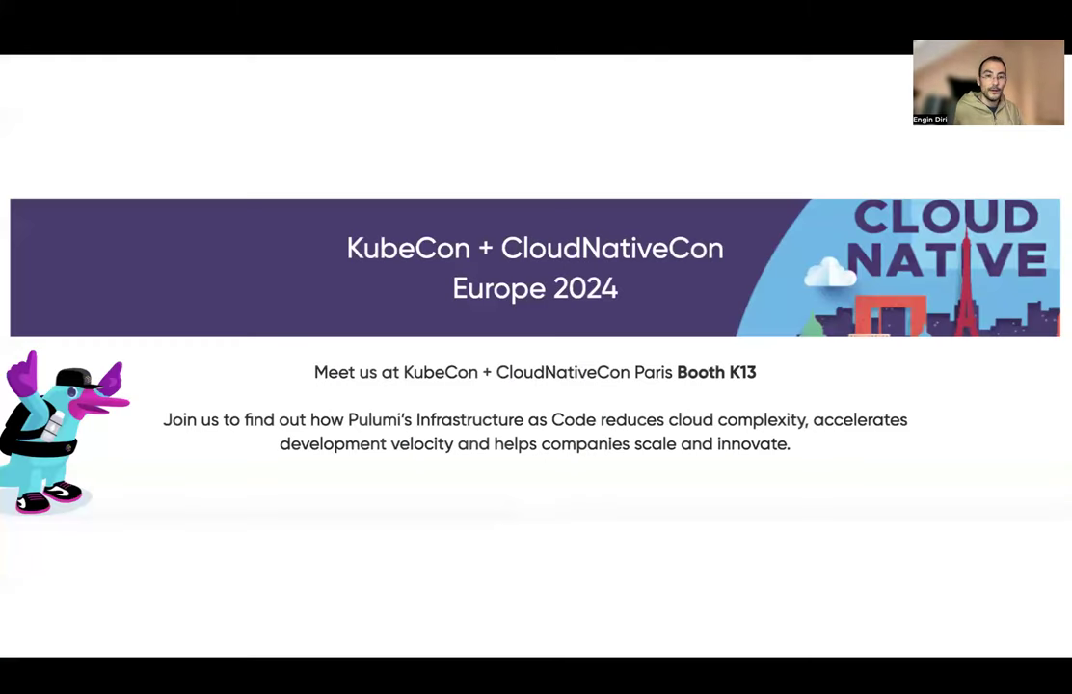